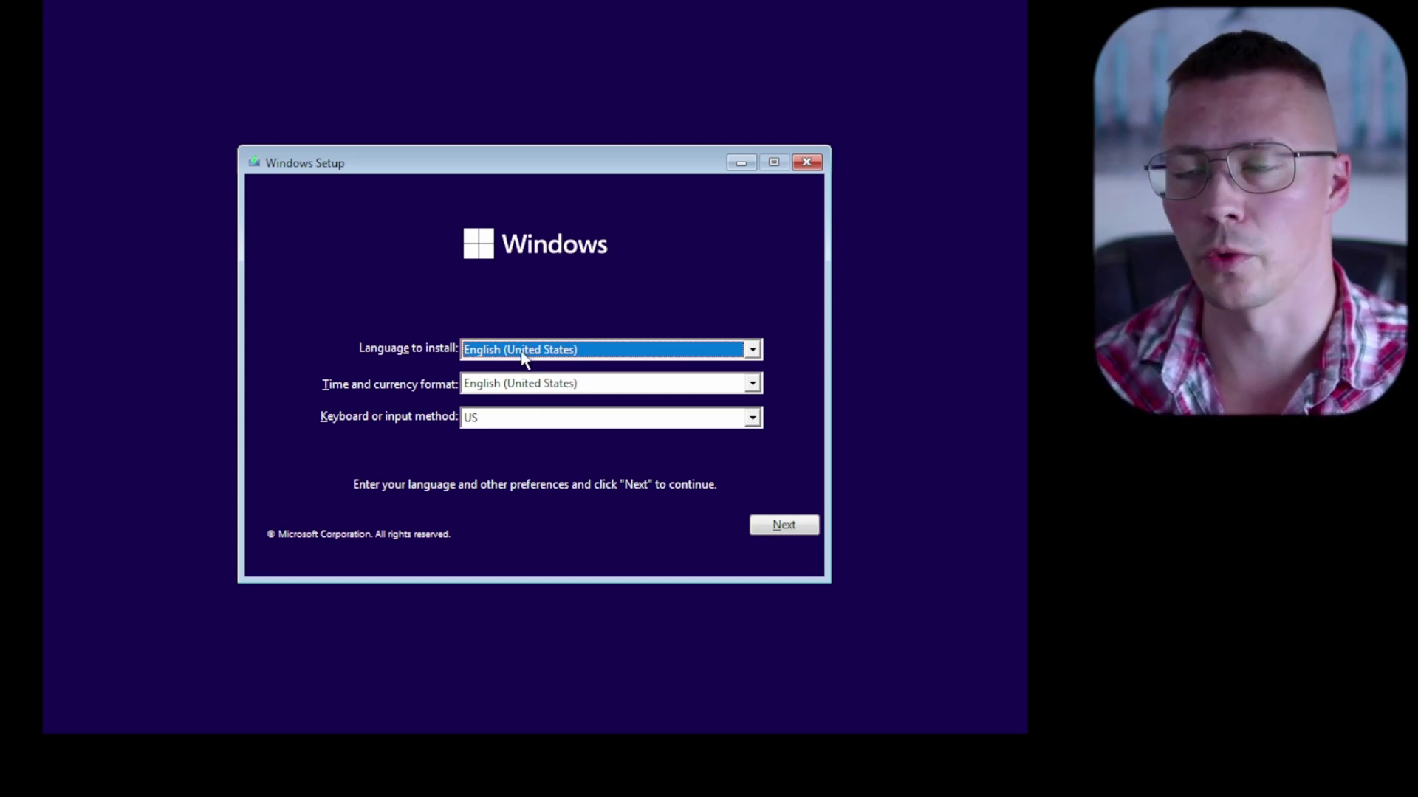
Step: Choose English (World) as the time and currency format from the dropdown
click(545, 385)
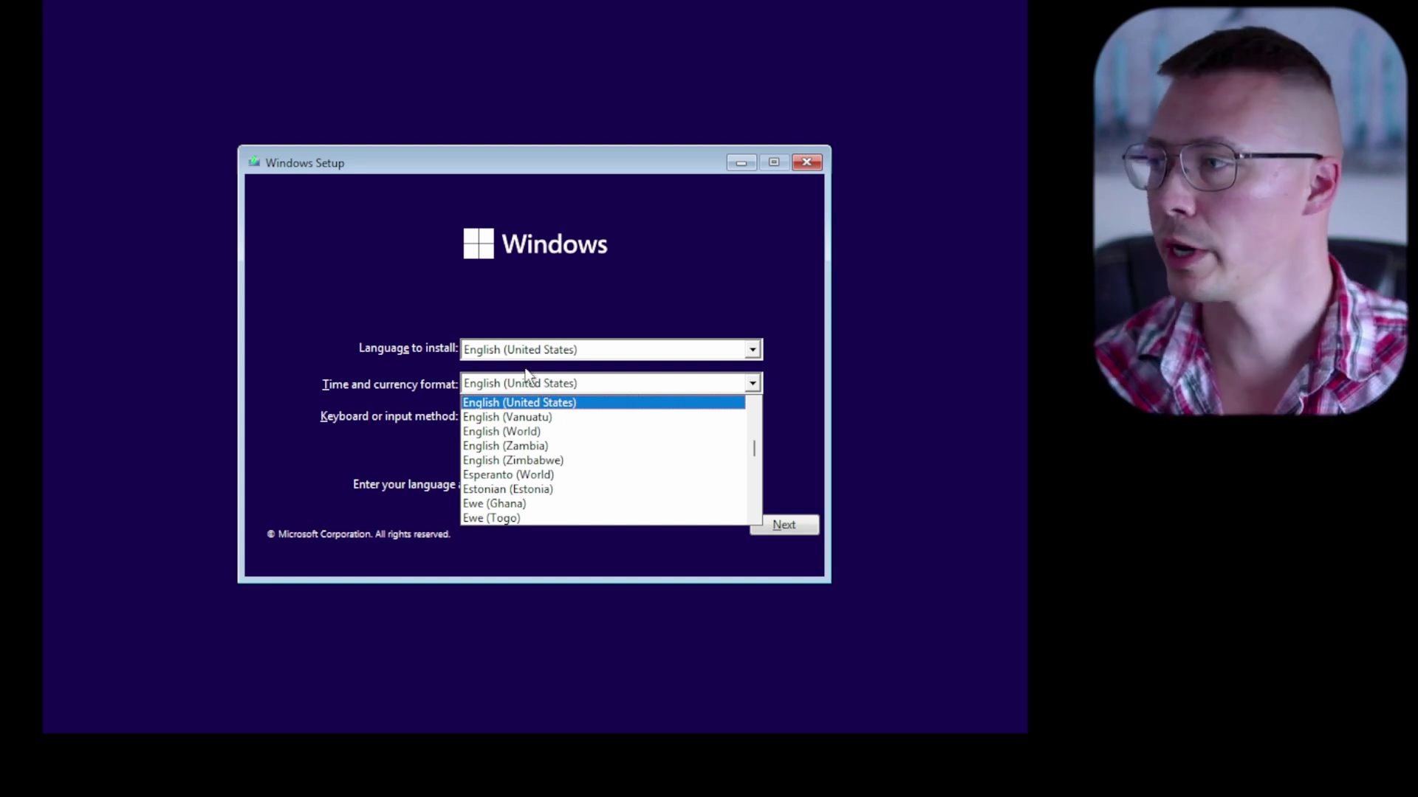
click(399, 382)
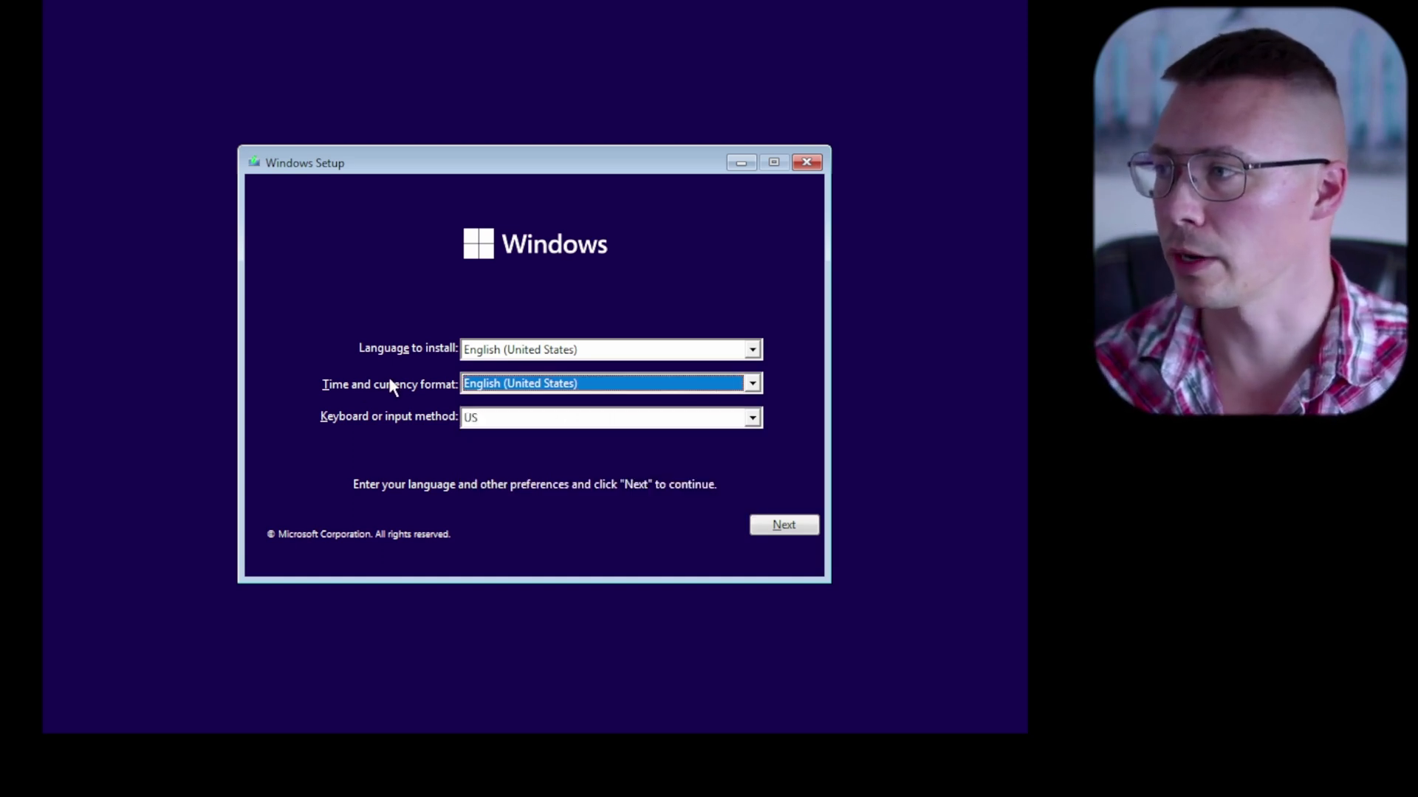
click(520, 385)
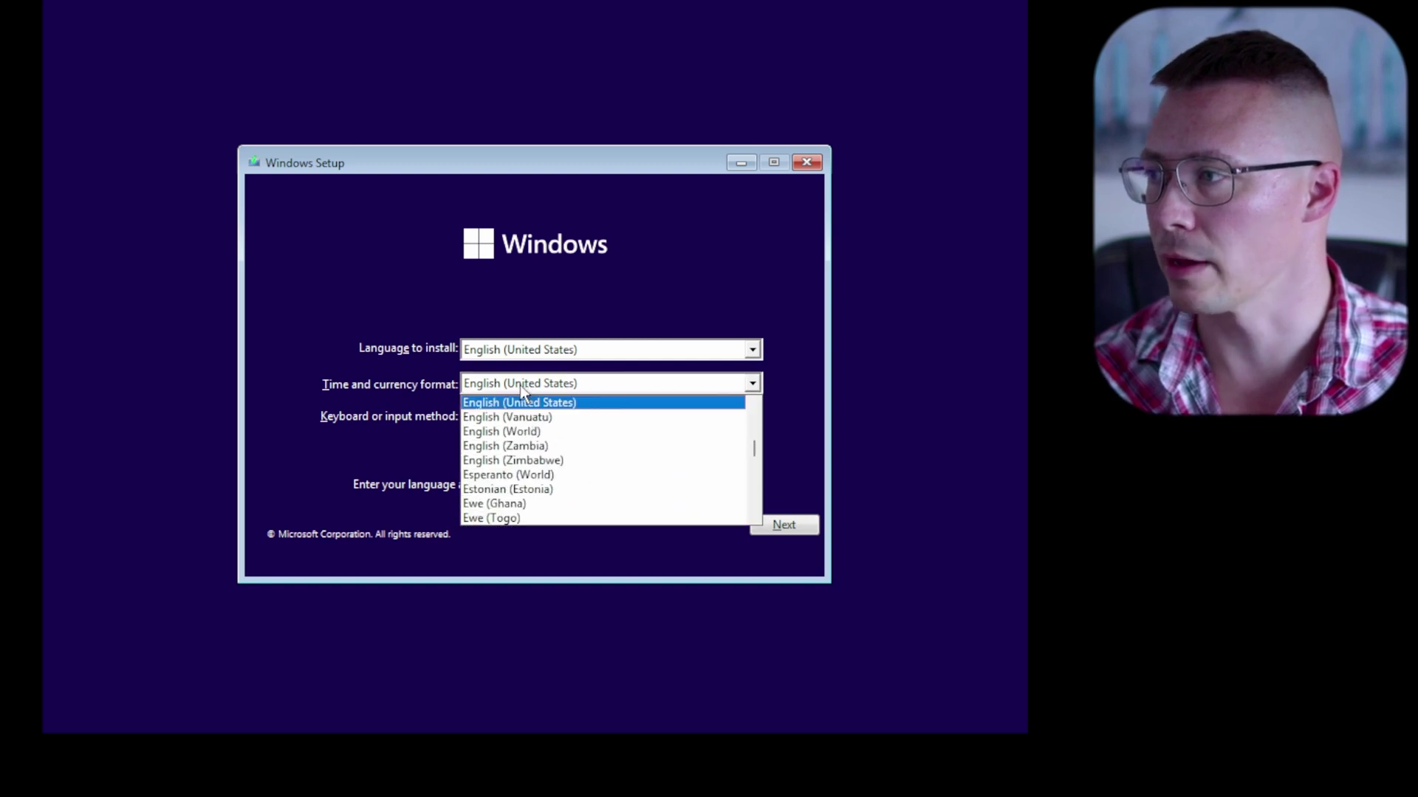
click(505, 430)
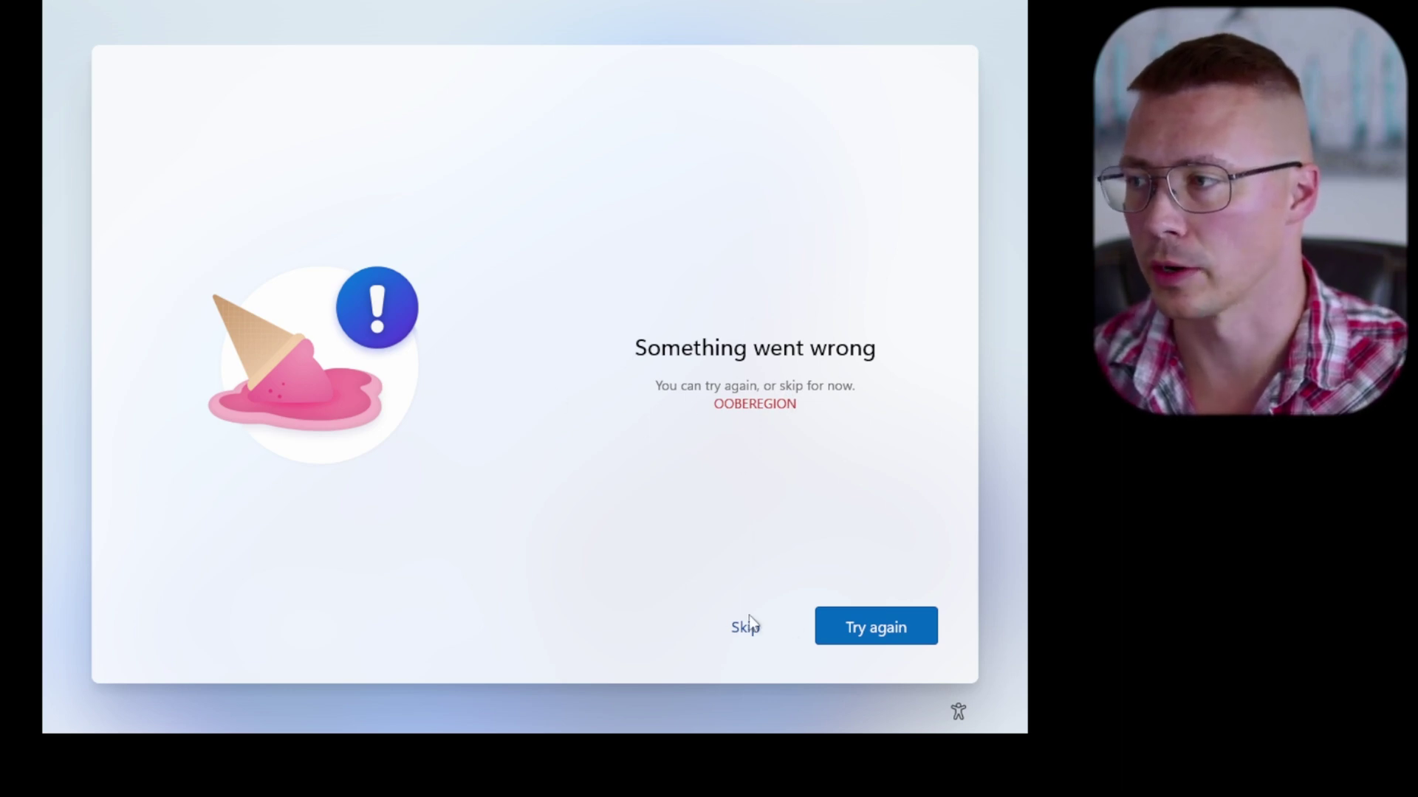
Step: Skip the OOBEREGION error, confirm the US keyboard layout and decline a second layout
click(745, 634)
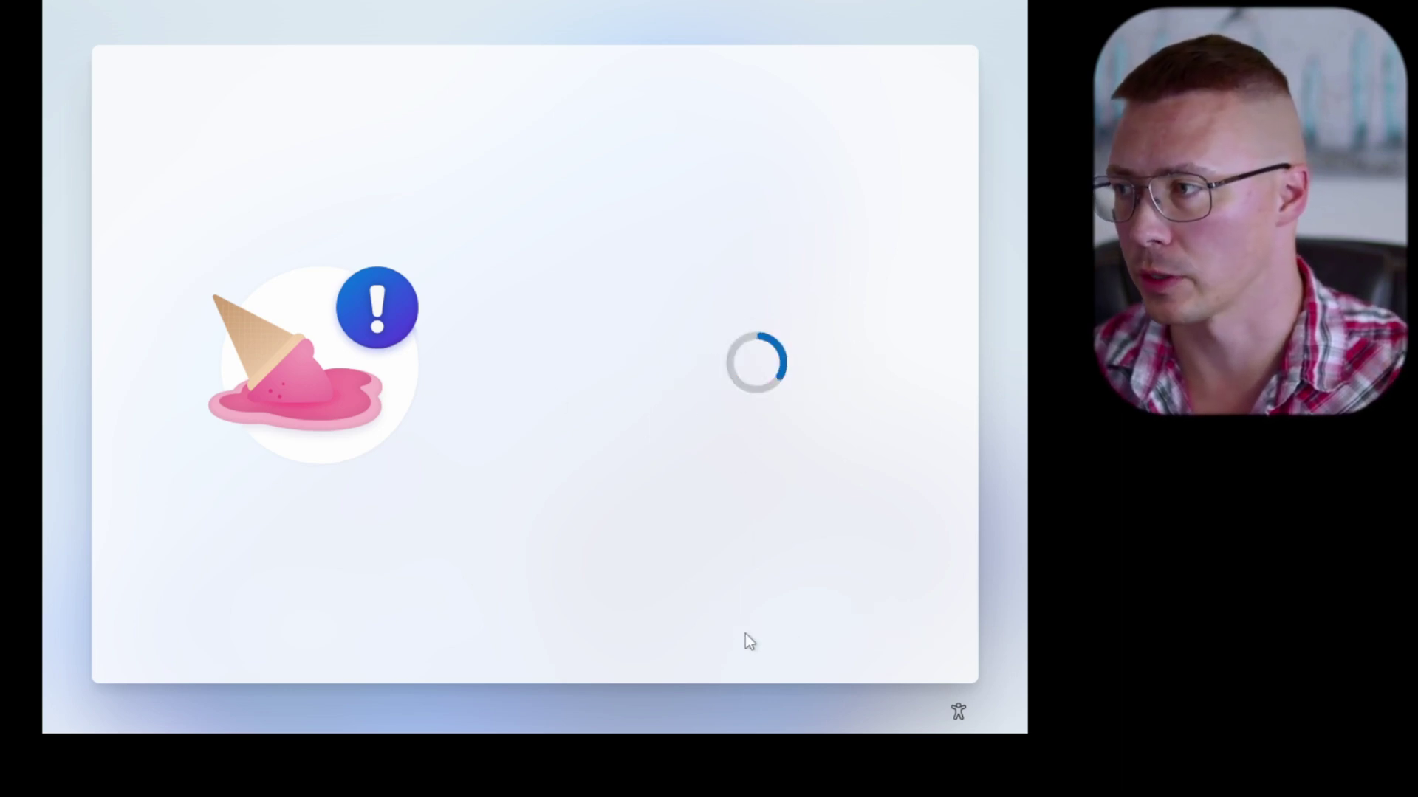
click(877, 627)
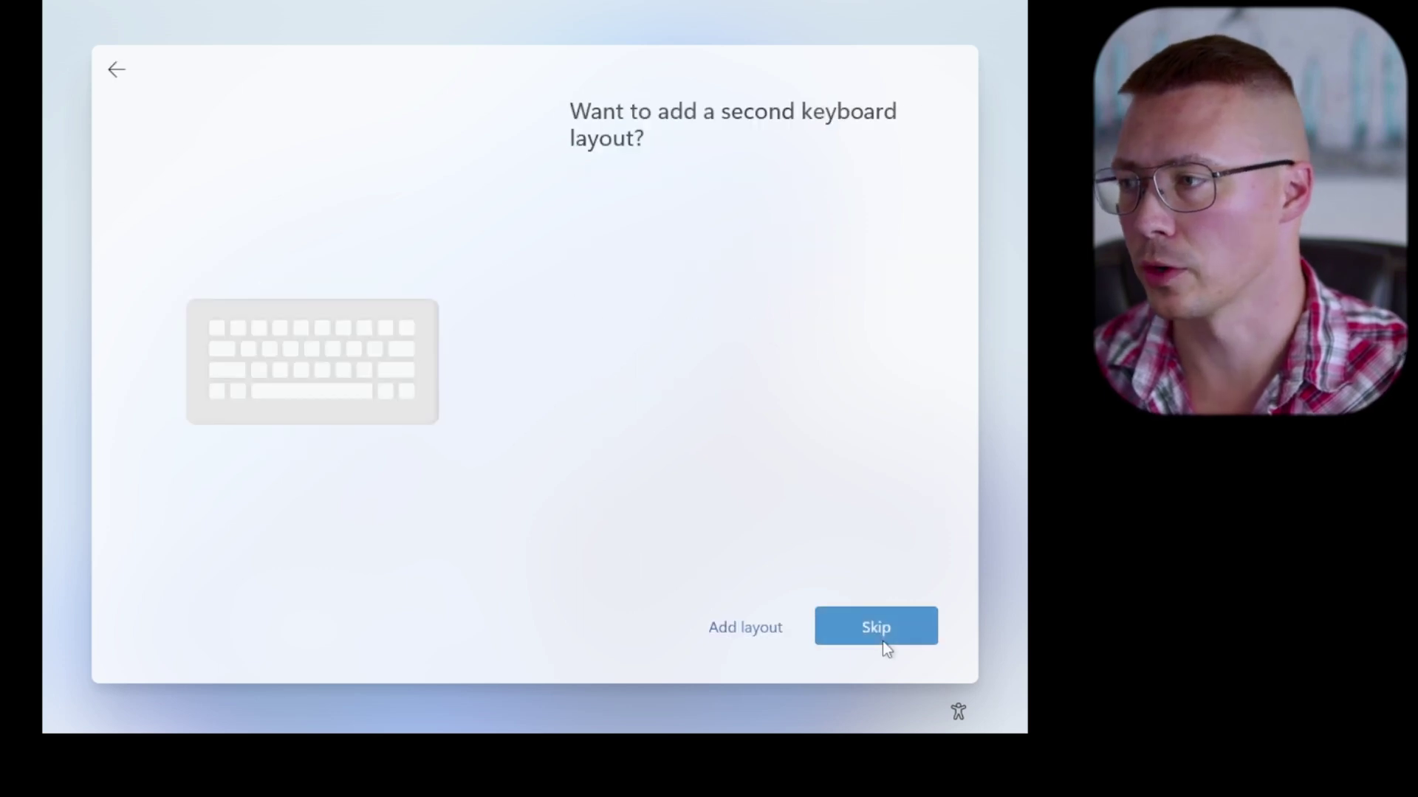
click(876, 629)
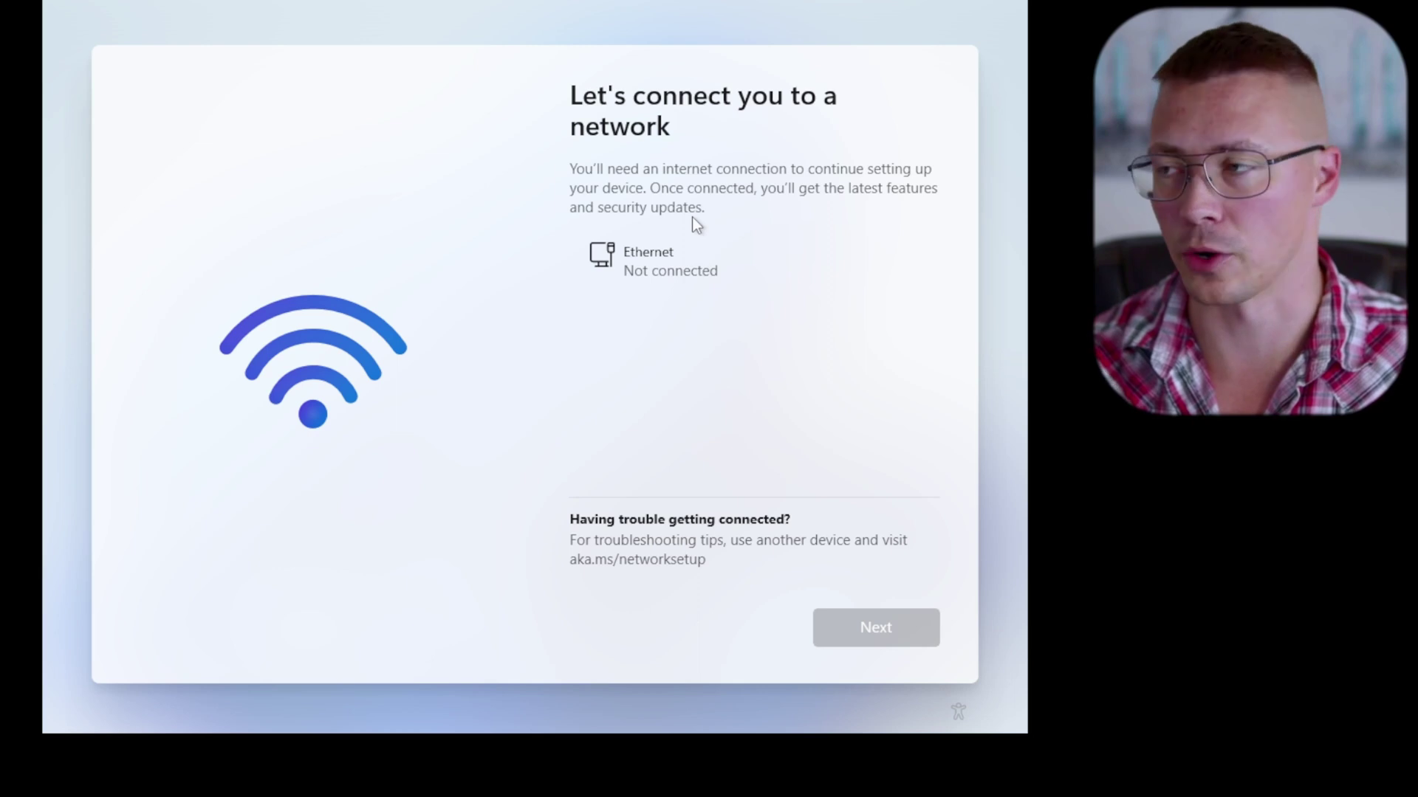
Step: Bring up an administrator Command Prompt over Setup with Shift+F10 and focus it for oobe\bypassnro
key(shift+F10)
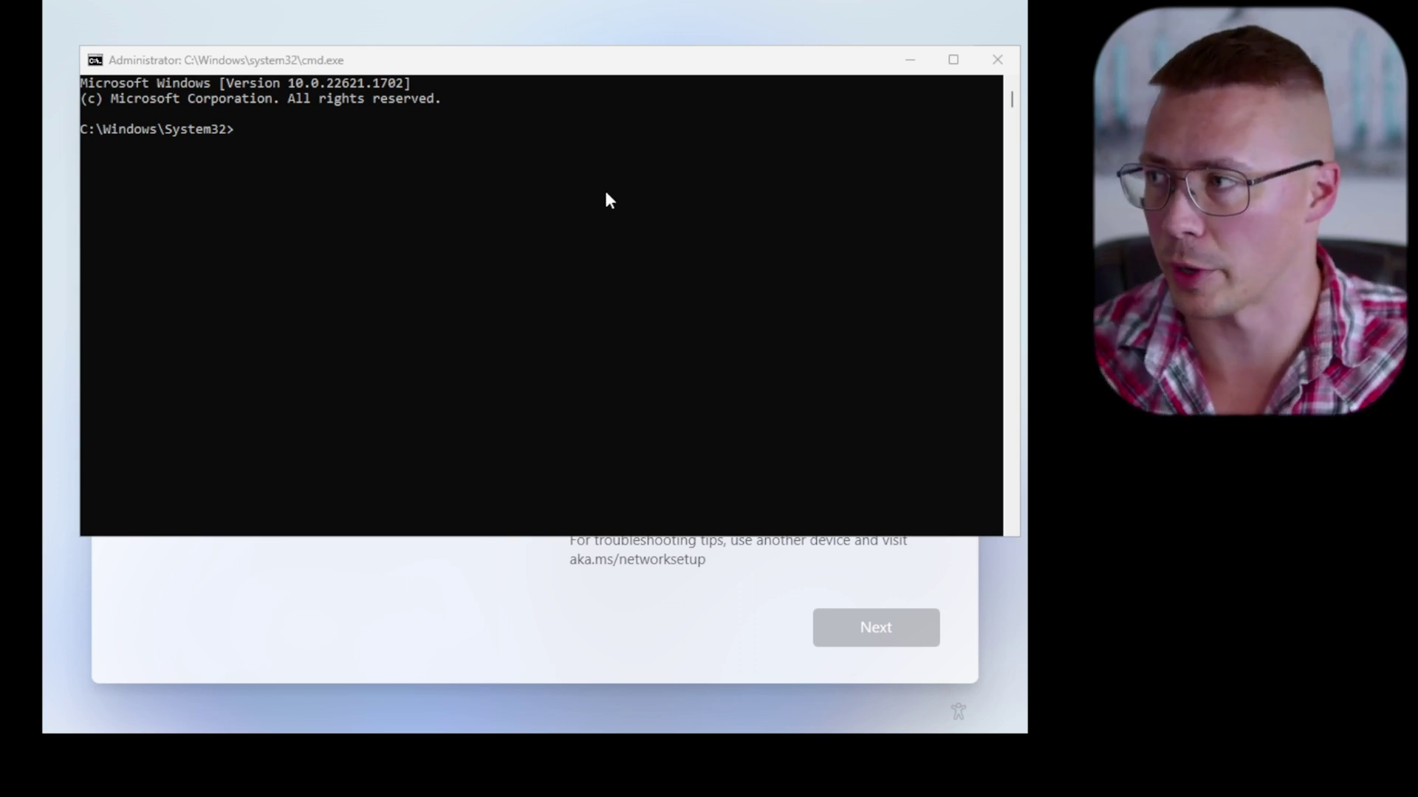
click(368, 242)
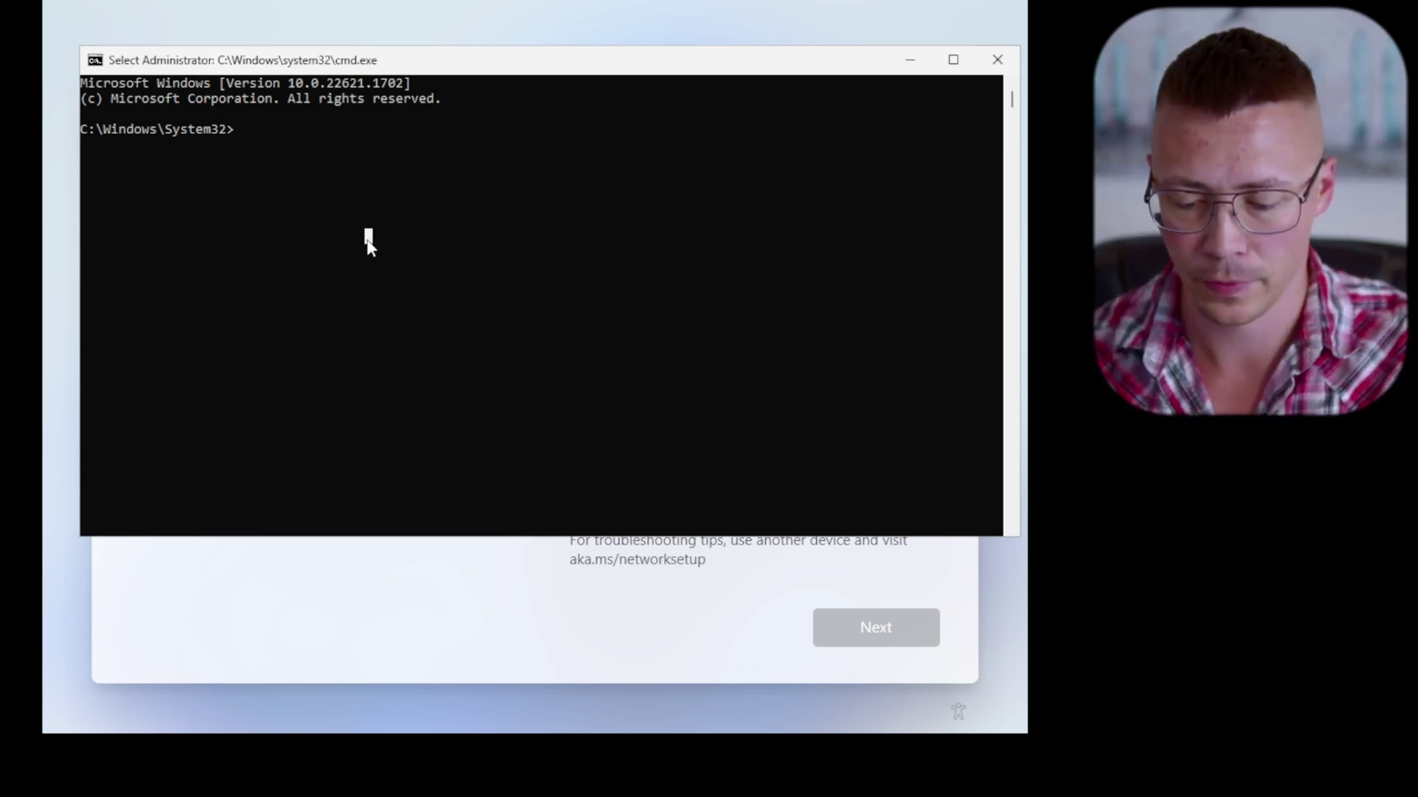
text(oobe\)
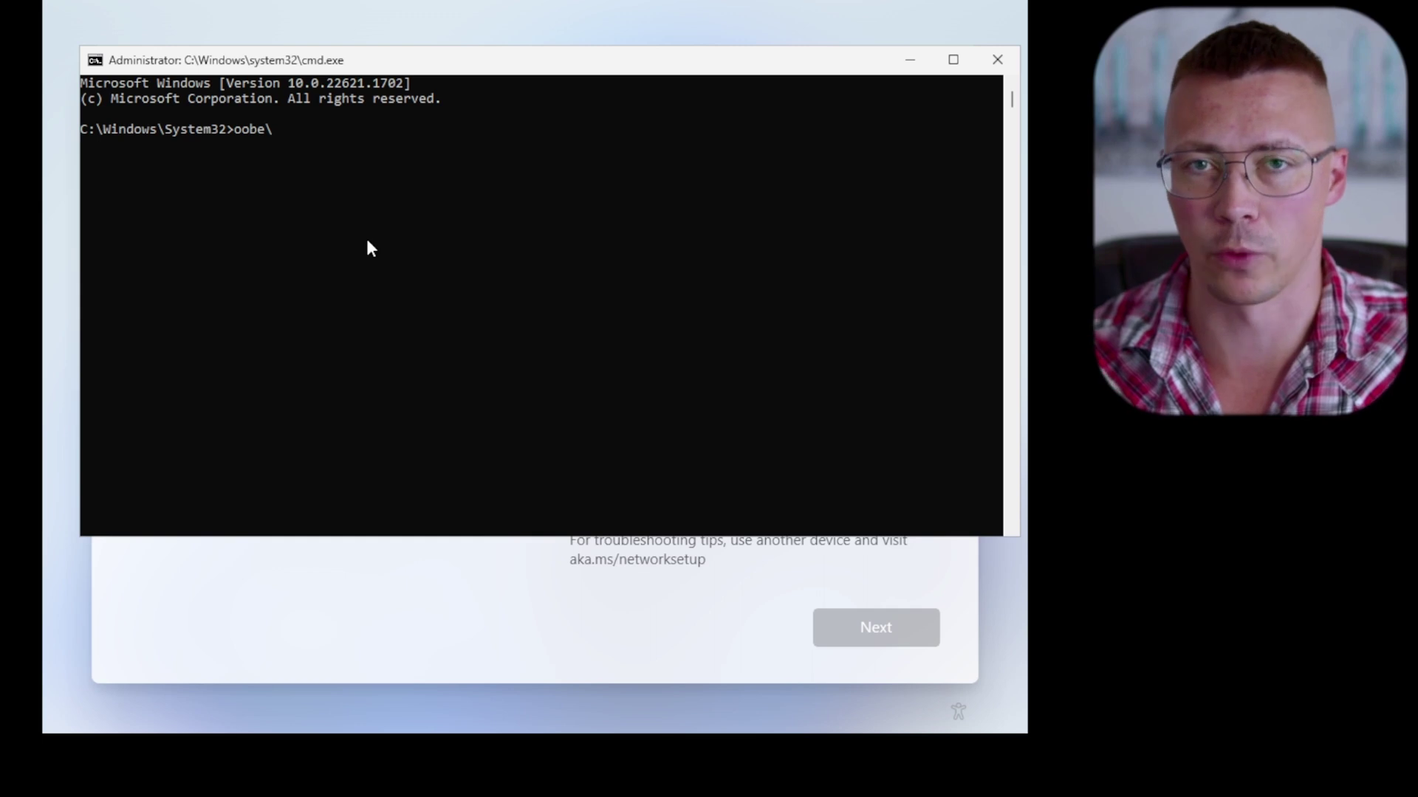
text(by)
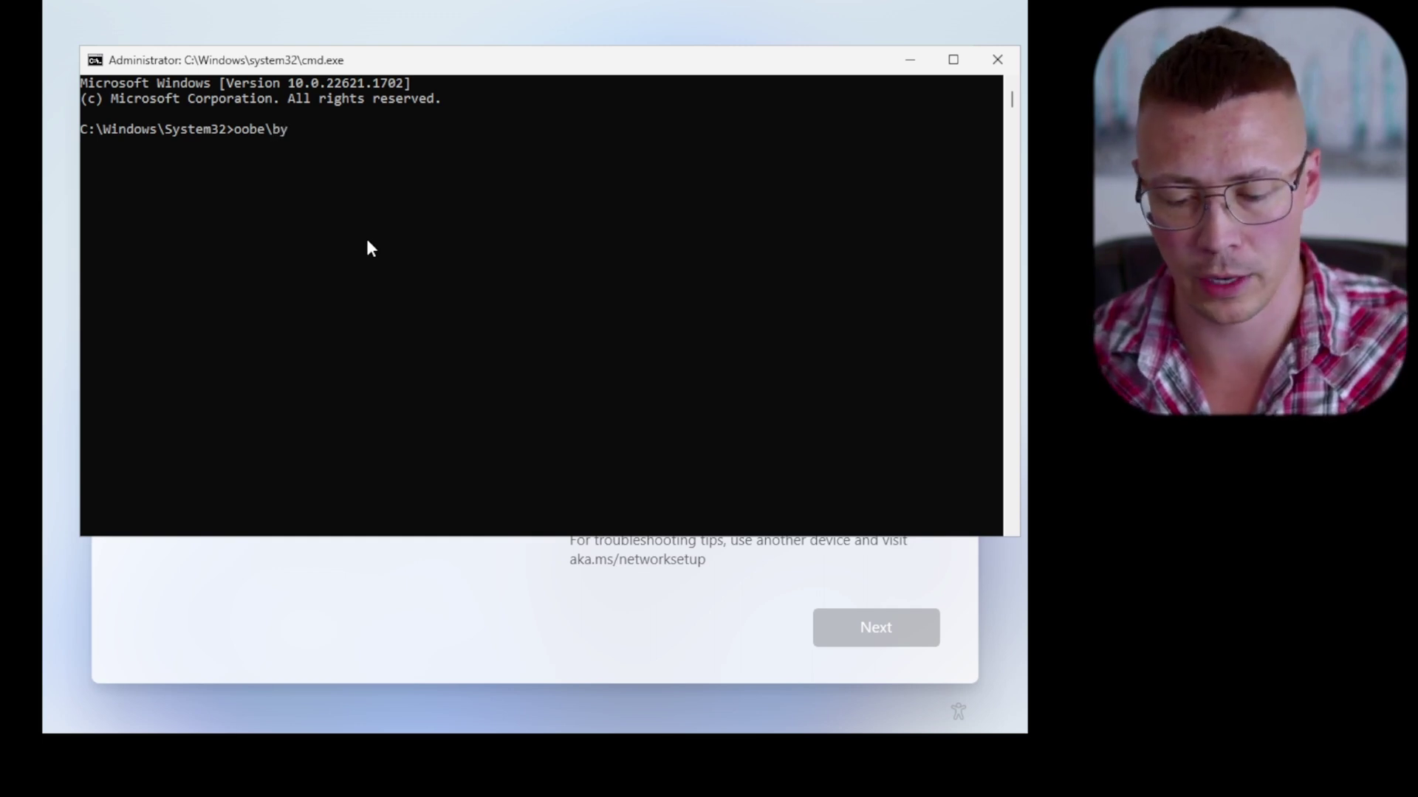
text(passnro)
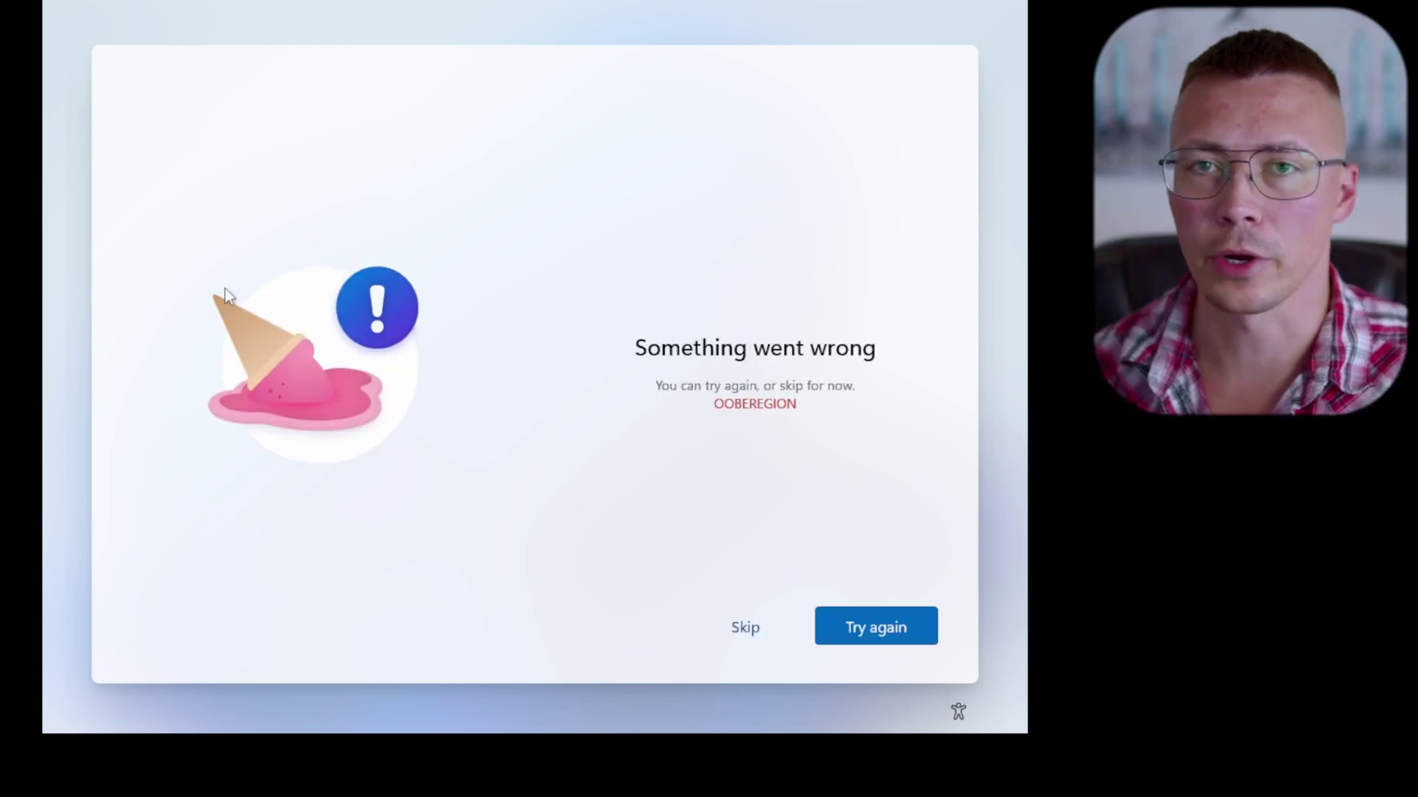
Step: Skip the region error, keep the US layout, and continue with limited setup without internet
click(739, 632)
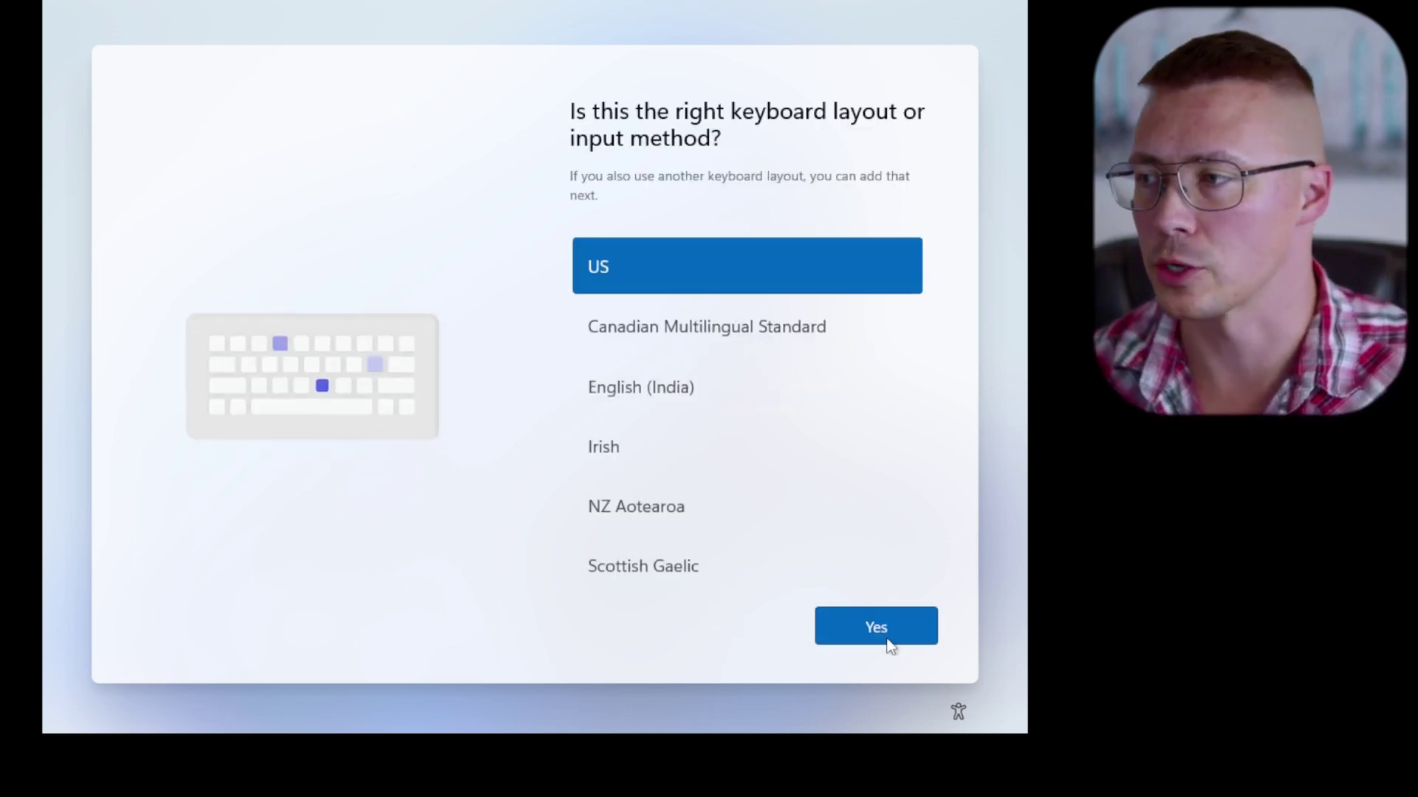
click(890, 643)
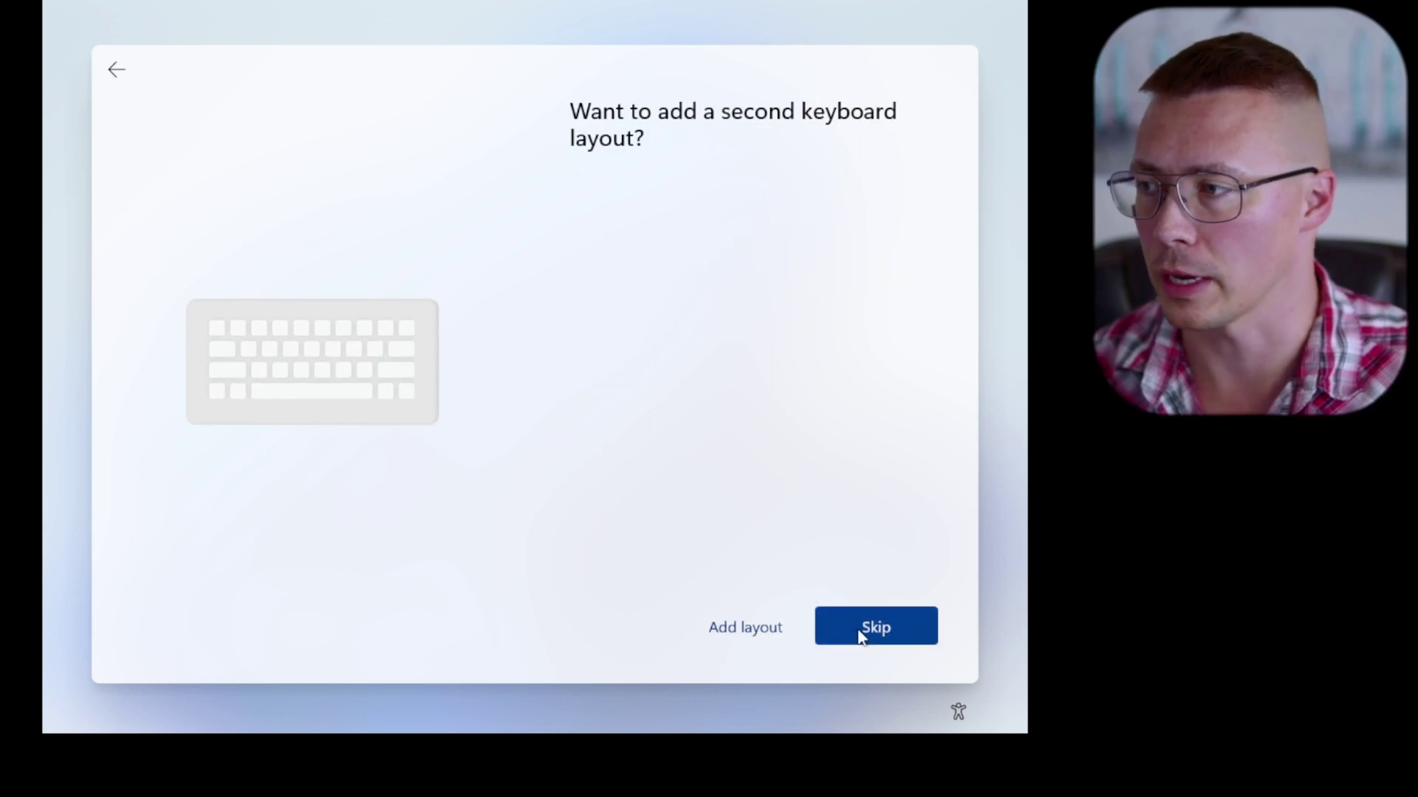
click(858, 630)
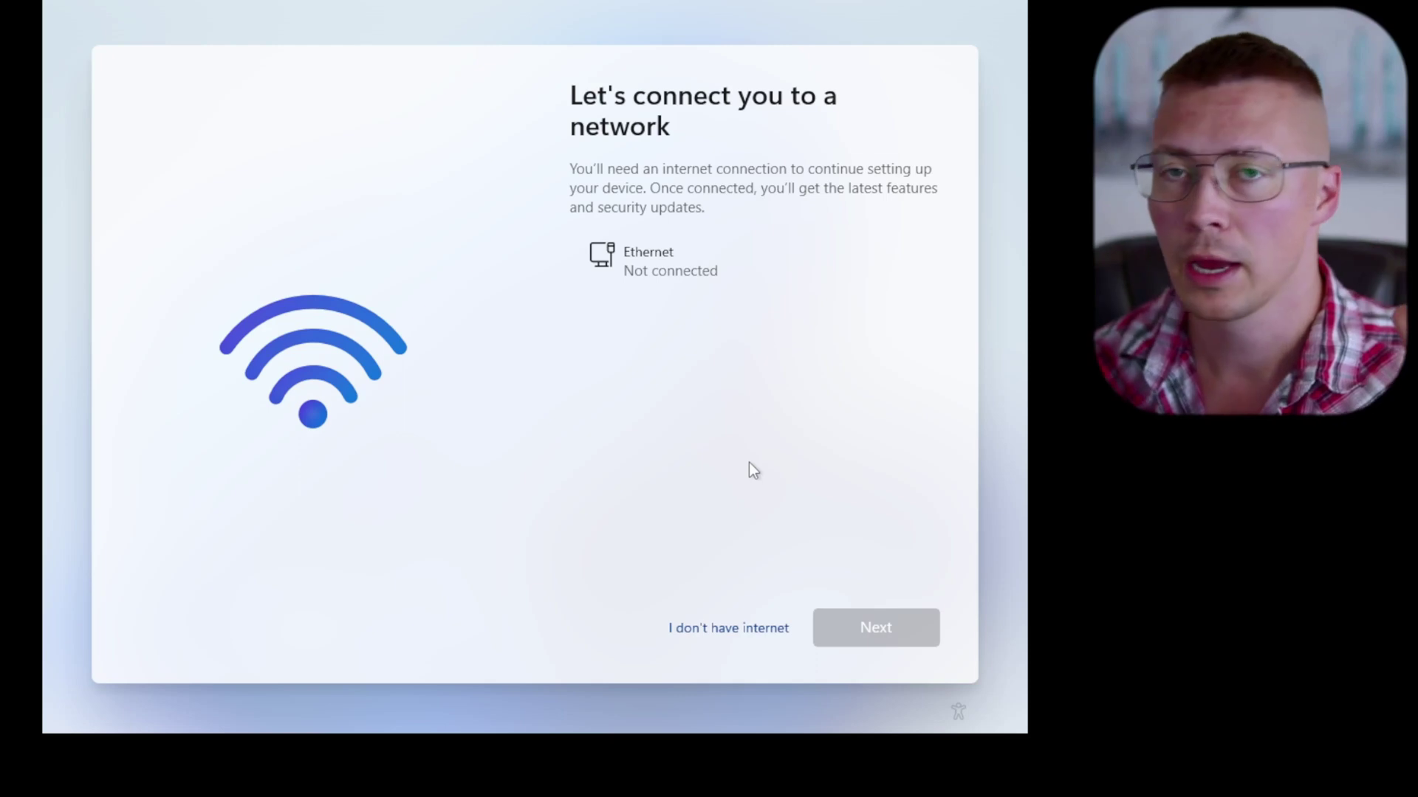
click(732, 632)
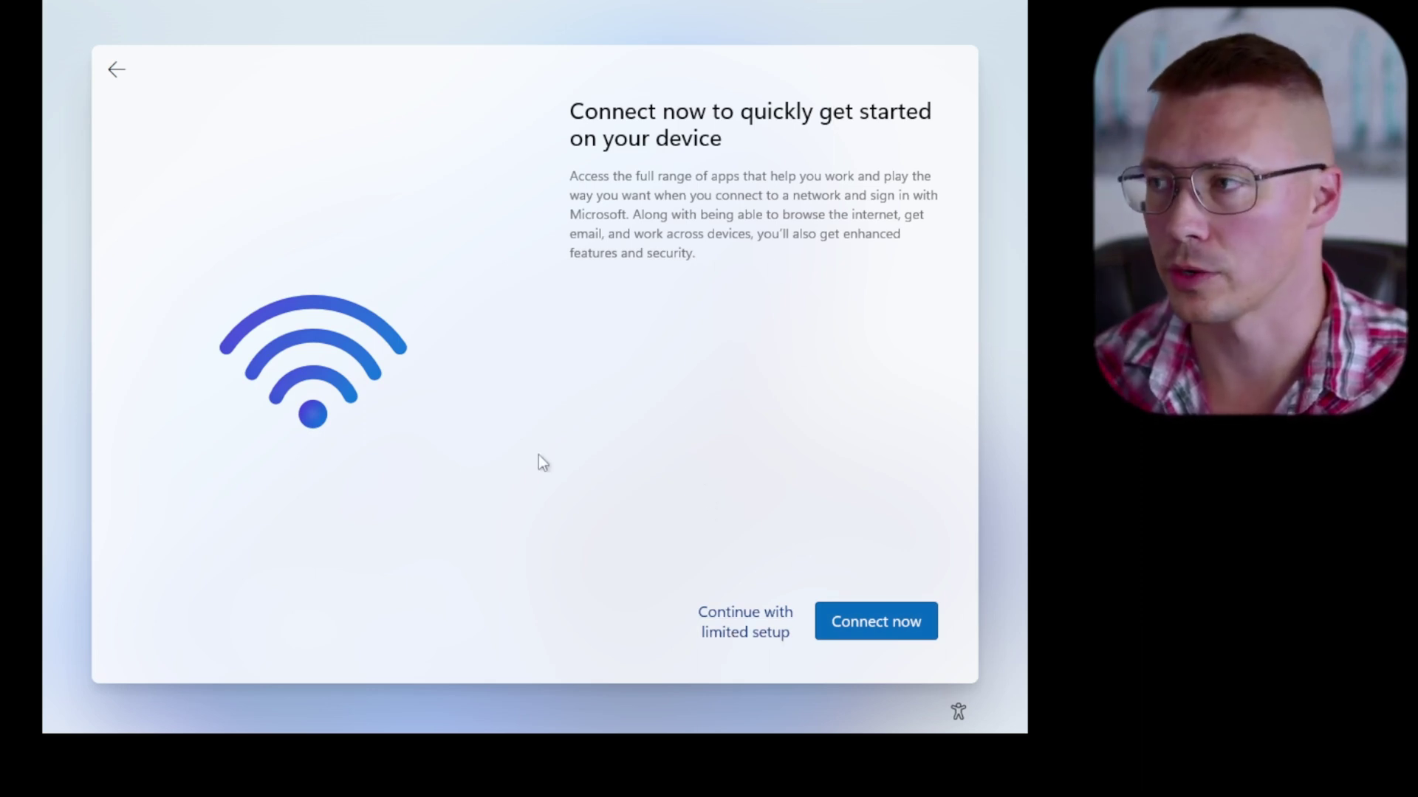
click(724, 627)
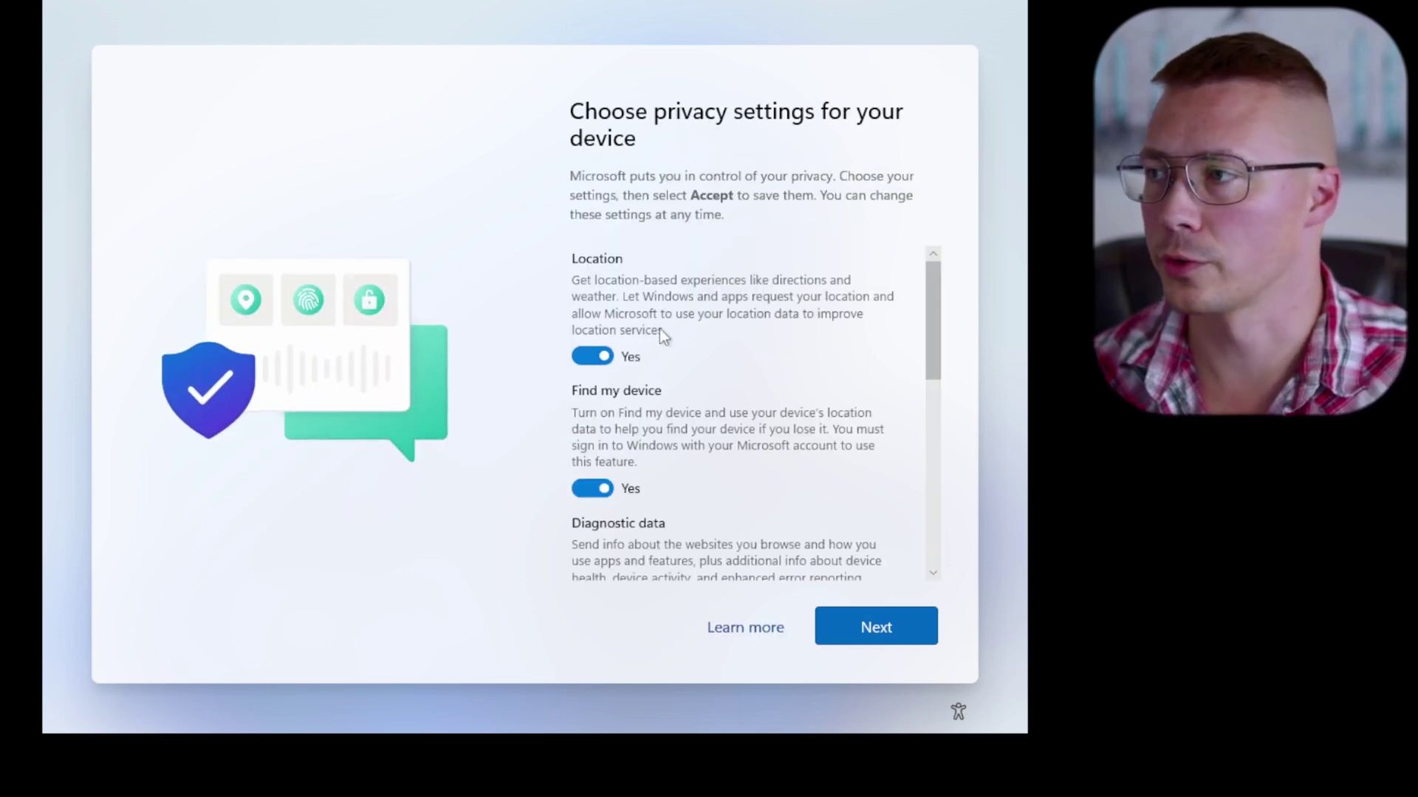
scroll(659, 330, down, 3)
scroll(660, 330, down, 3)
scroll(659, 330, down, 3)
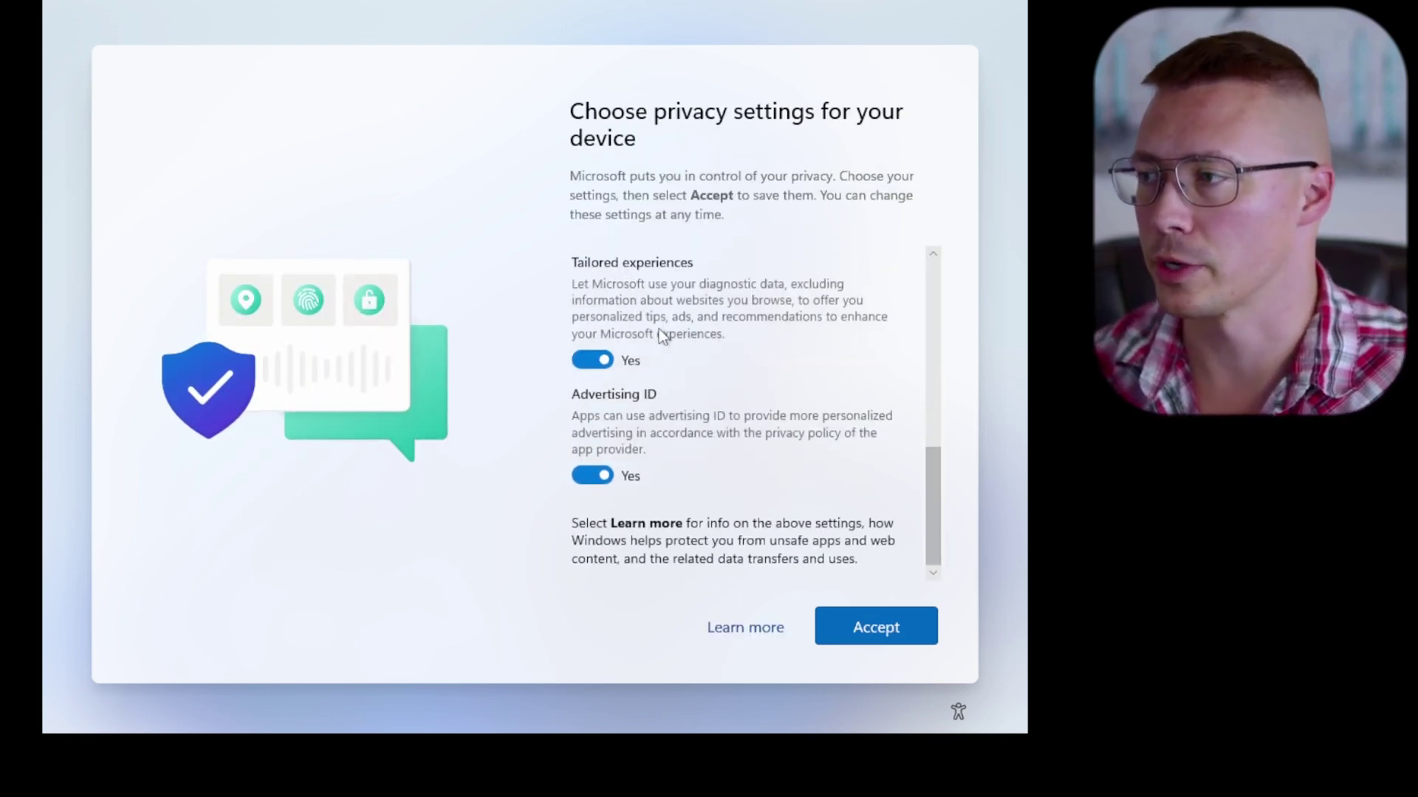
scroll(659, 329, up, 6)
scroll(661, 340, up, 2)
scroll(621, 355, up, 1)
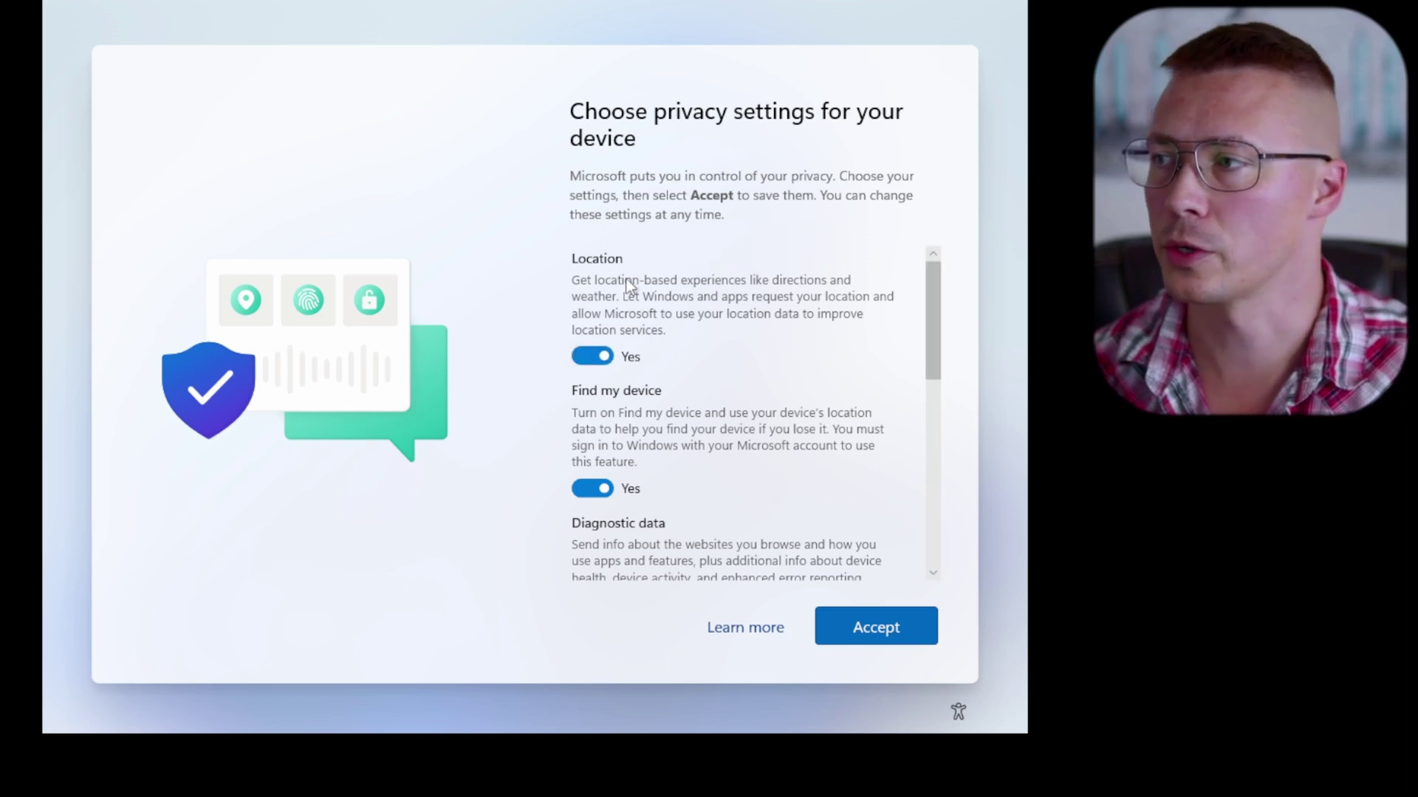
scroll(602, 279, down, 1)
scroll(606, 456, up, 1)
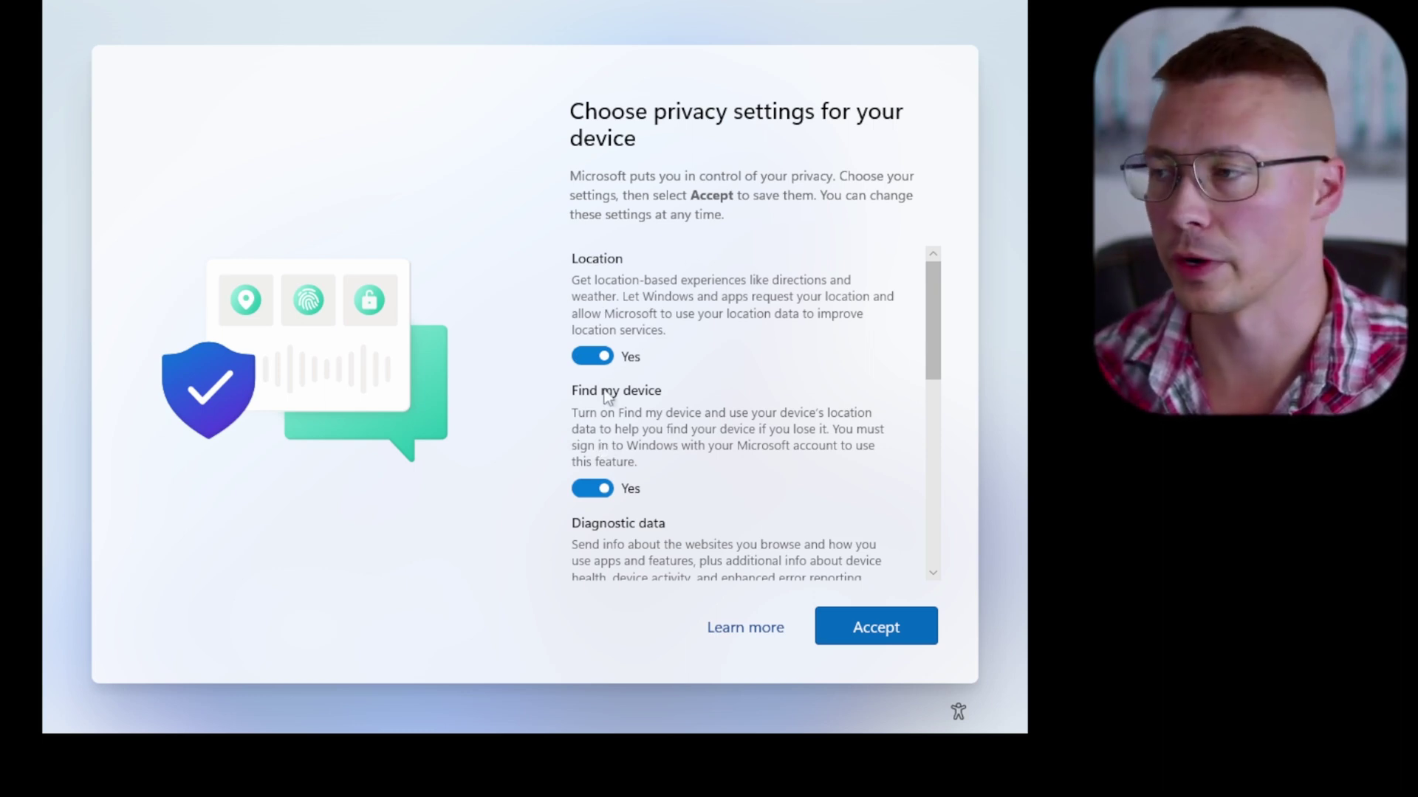
Step: Turn off location, Find my device, optional diagnostics, inking, tailored experiences and advertising ID
click(601, 354)
click(594, 476)
scroll(604, 441, down, 2)
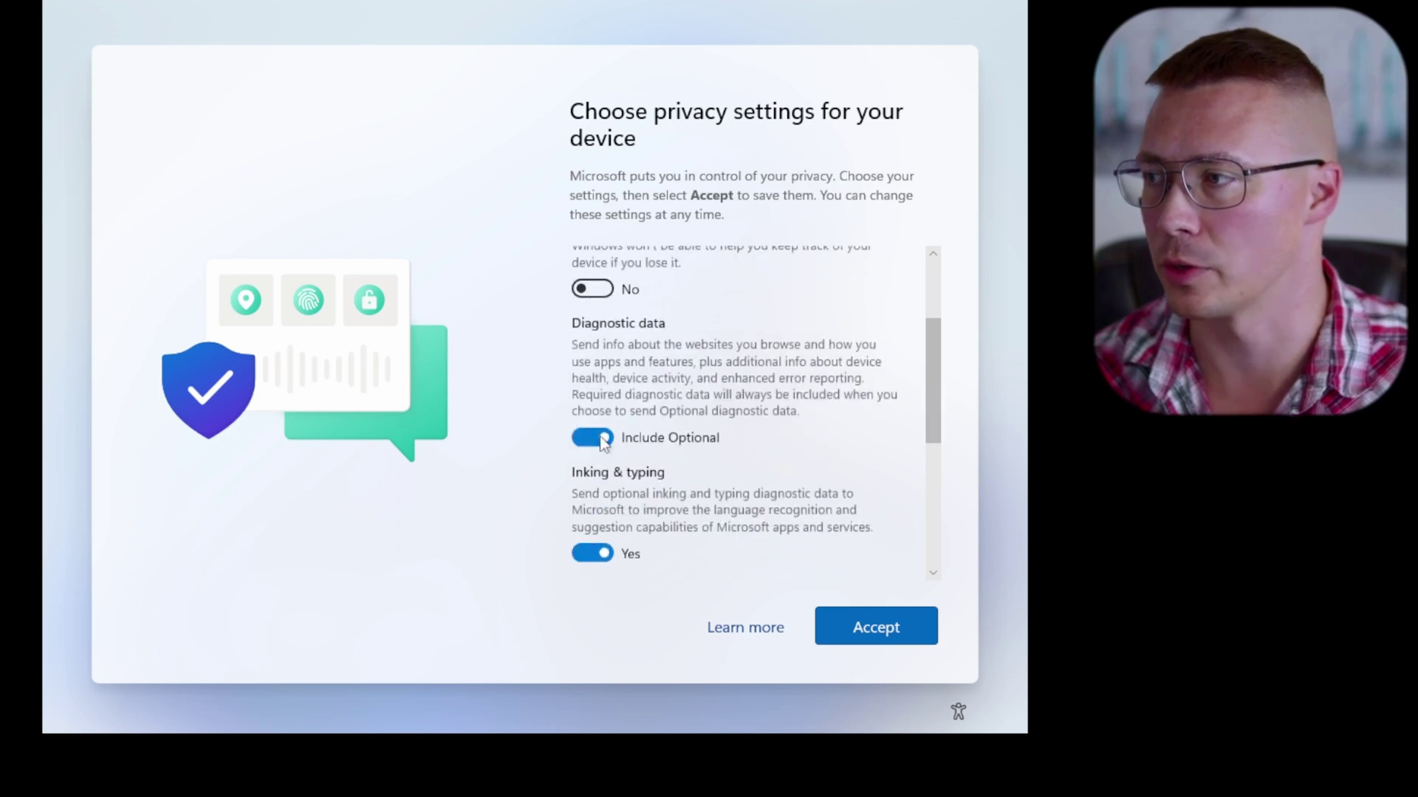
click(593, 438)
scroll(593, 438, down, 2)
click(593, 405)
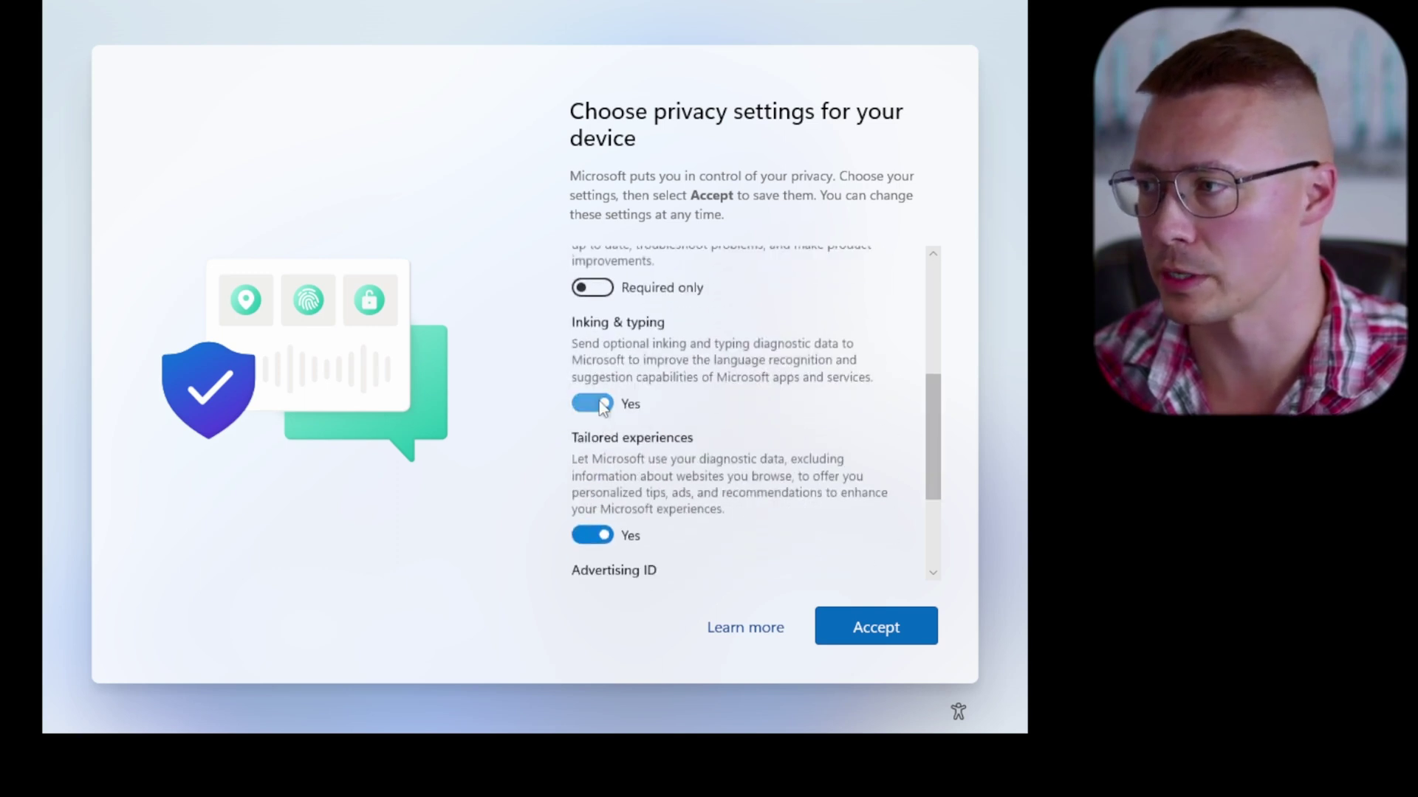
click(590, 540)
scroll(591, 540, down, 2)
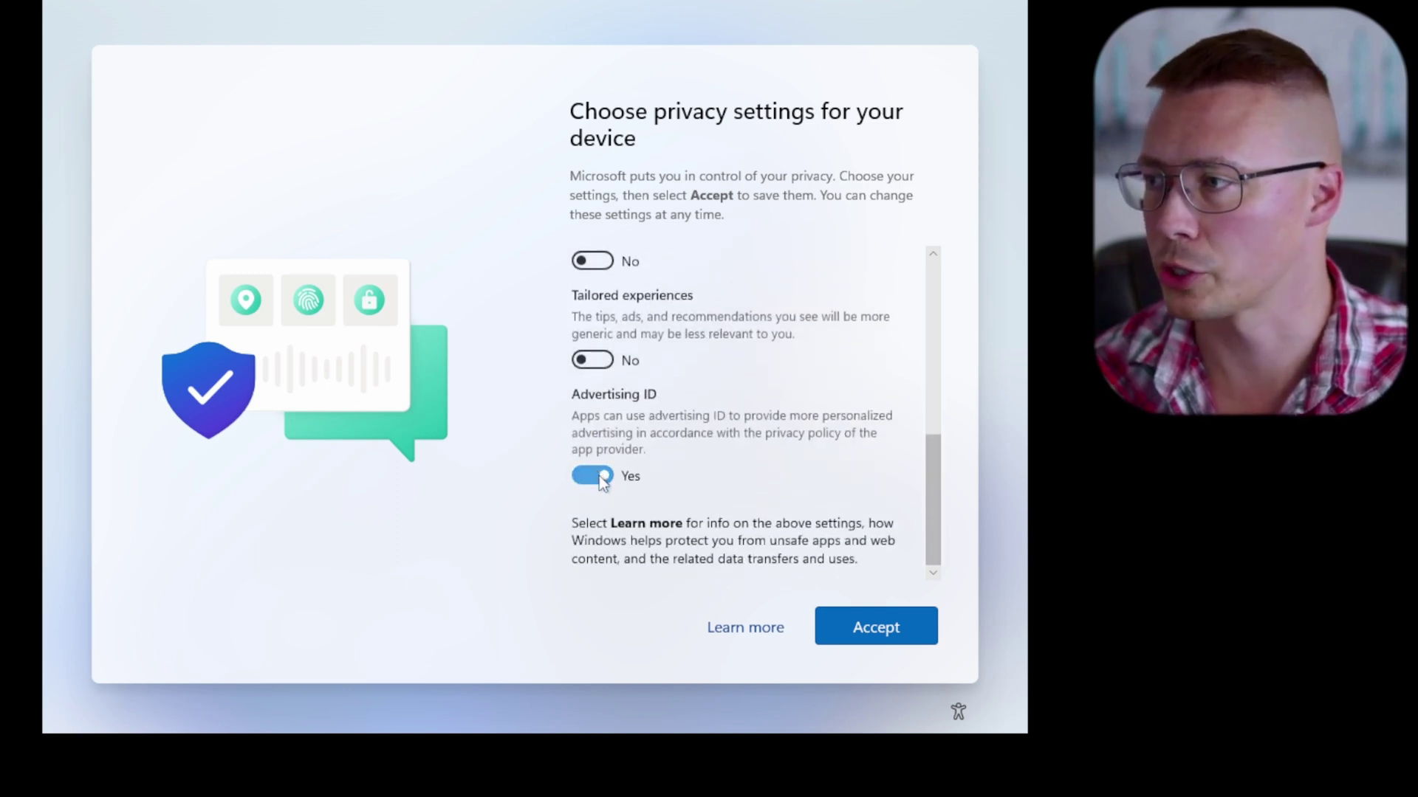
click(604, 479)
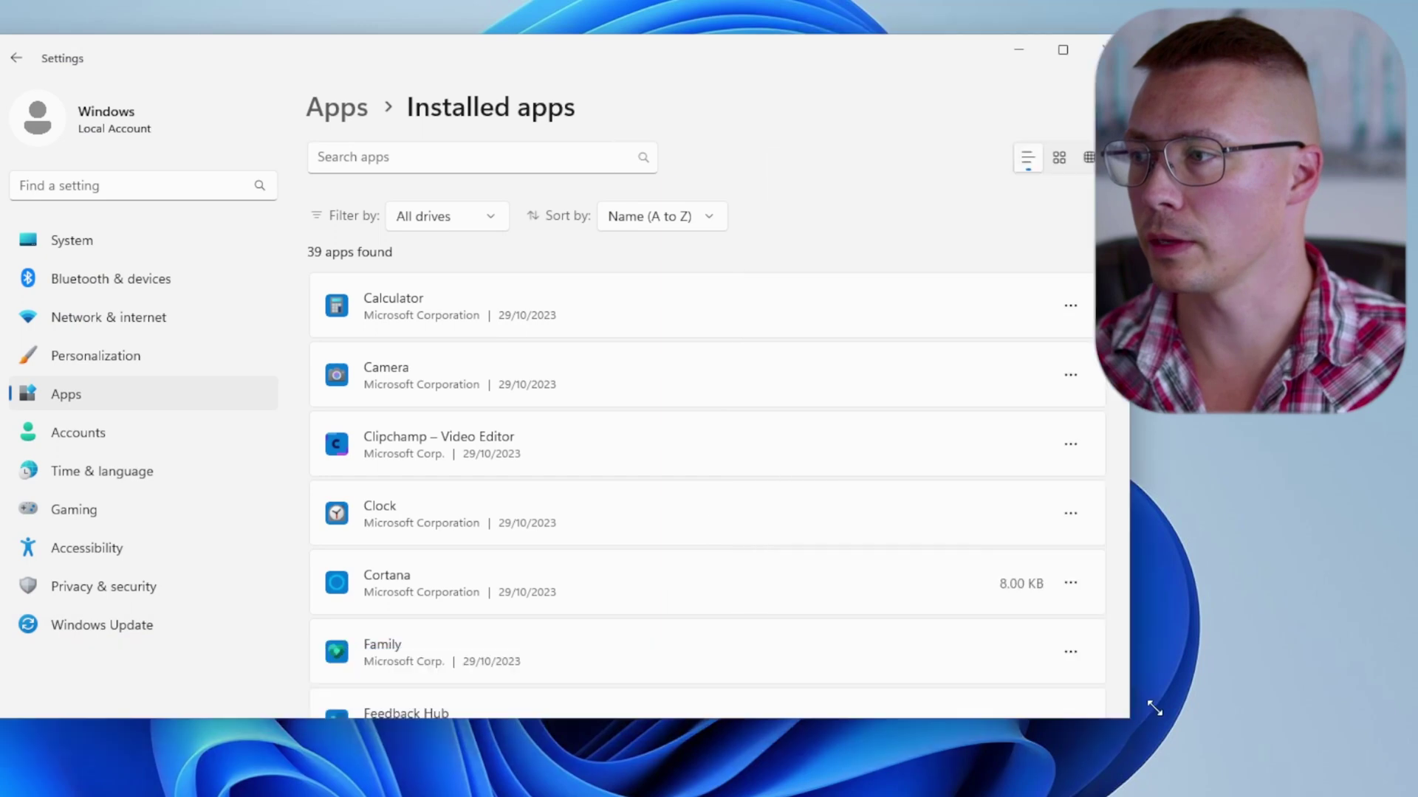
drag(771, 647, 1231, 762)
scroll(680, 339, down, 3)
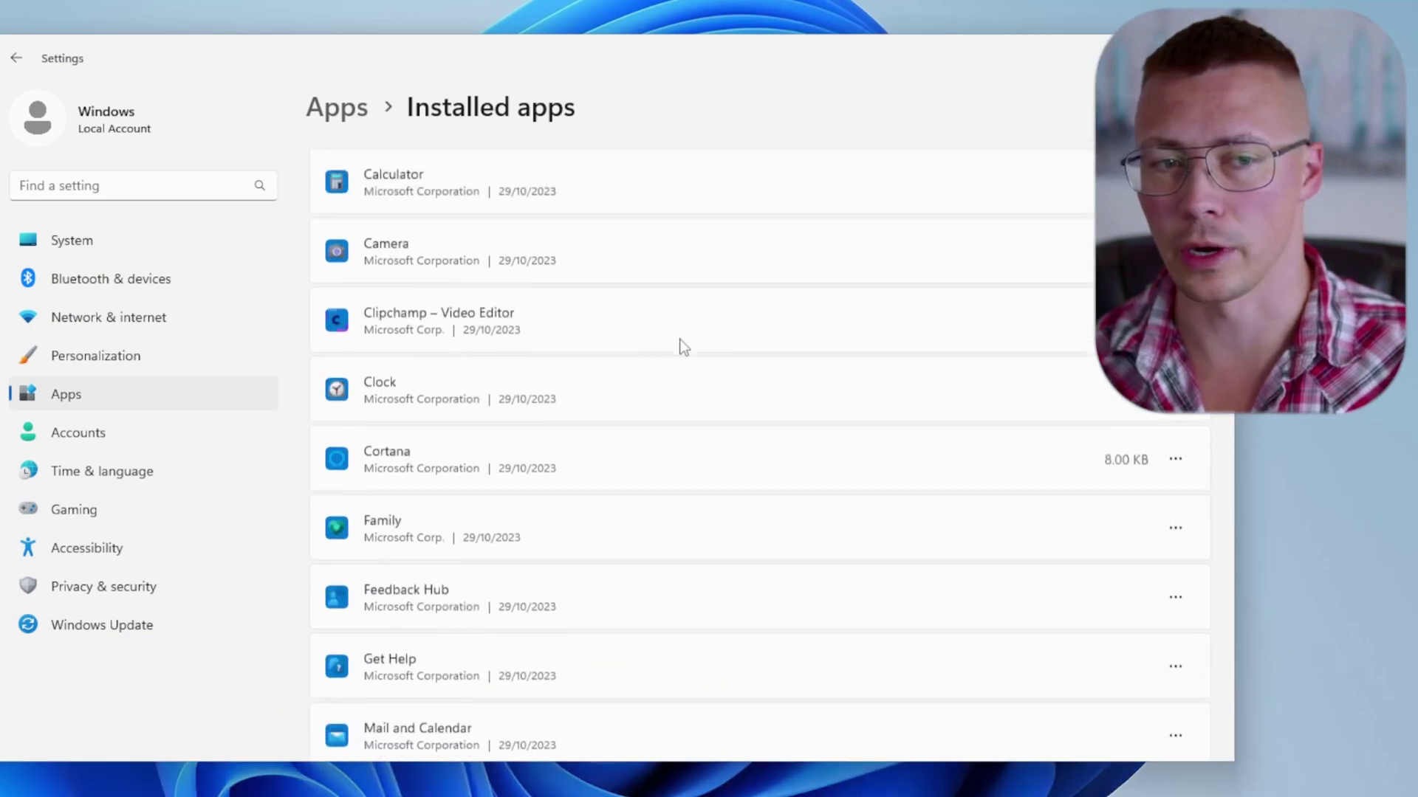
scroll(679, 339, down, 4)
scroll(680, 339, down, 3)
scroll(680, 339, down, 3)
scroll(680, 345, down, 4)
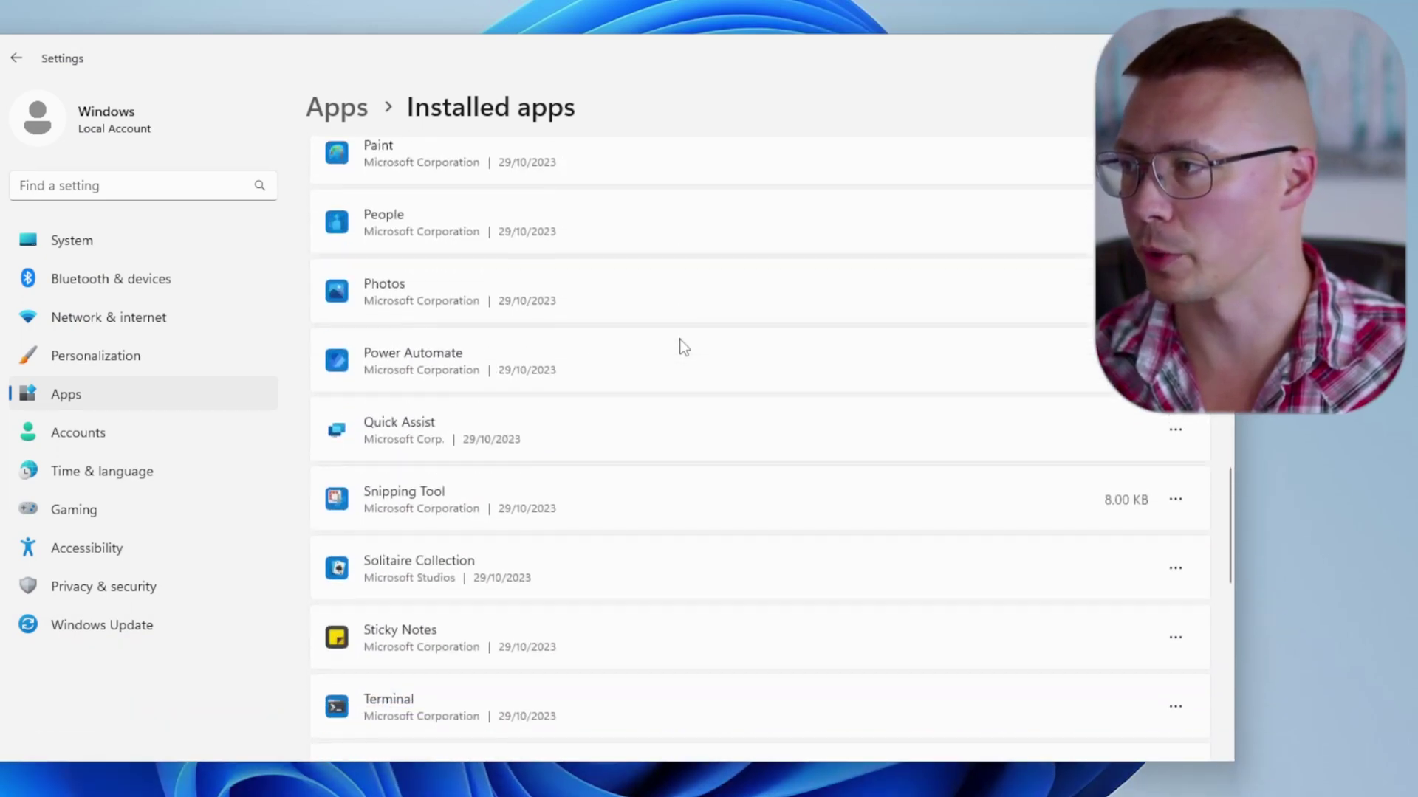
scroll(680, 345, down, 4)
scroll(681, 345, down, 4)
scroll(680, 345, up, 2)
scroll(678, 341, up, 3)
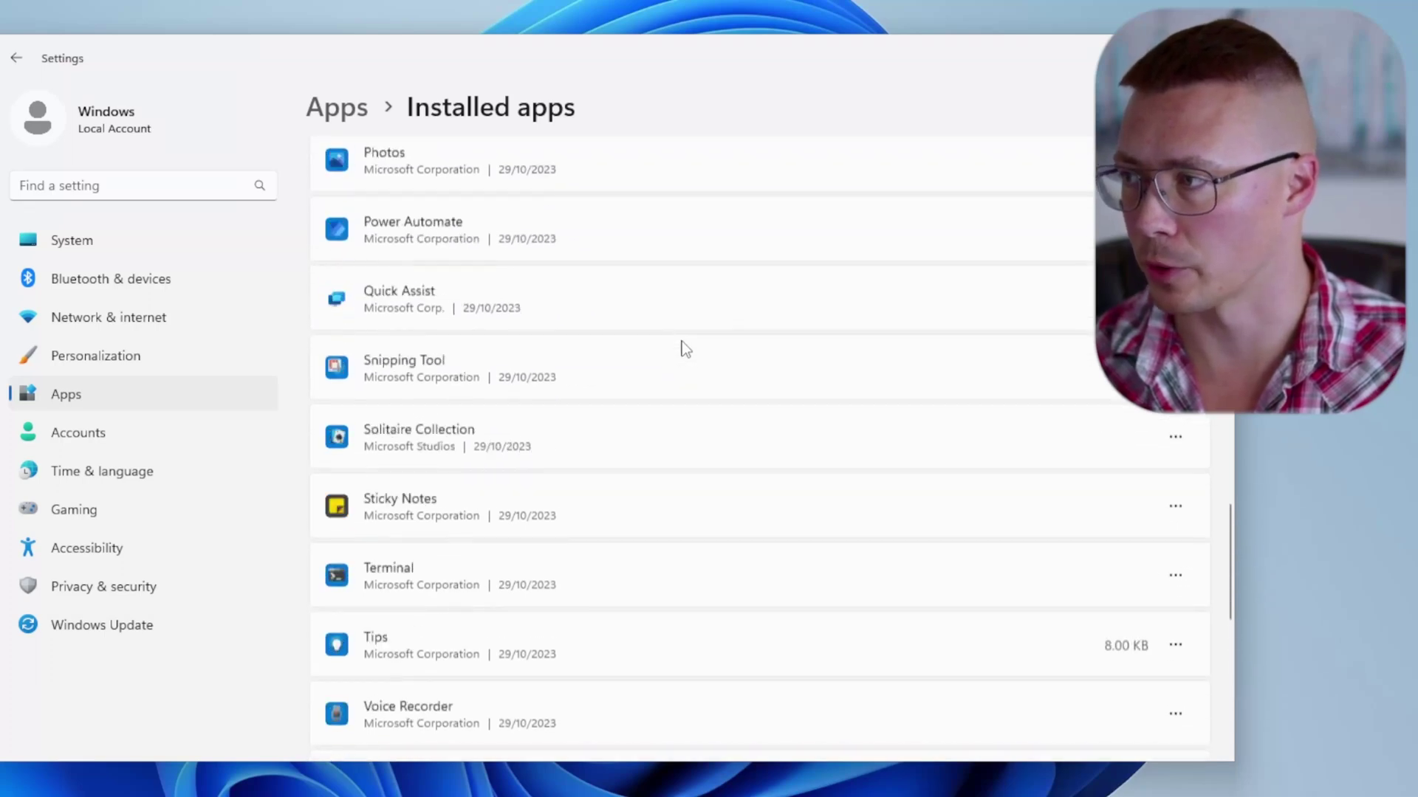
scroll(681, 349, up, 3)
scroll(687, 377, up, 3)
scroll(695, 415, up, 2)
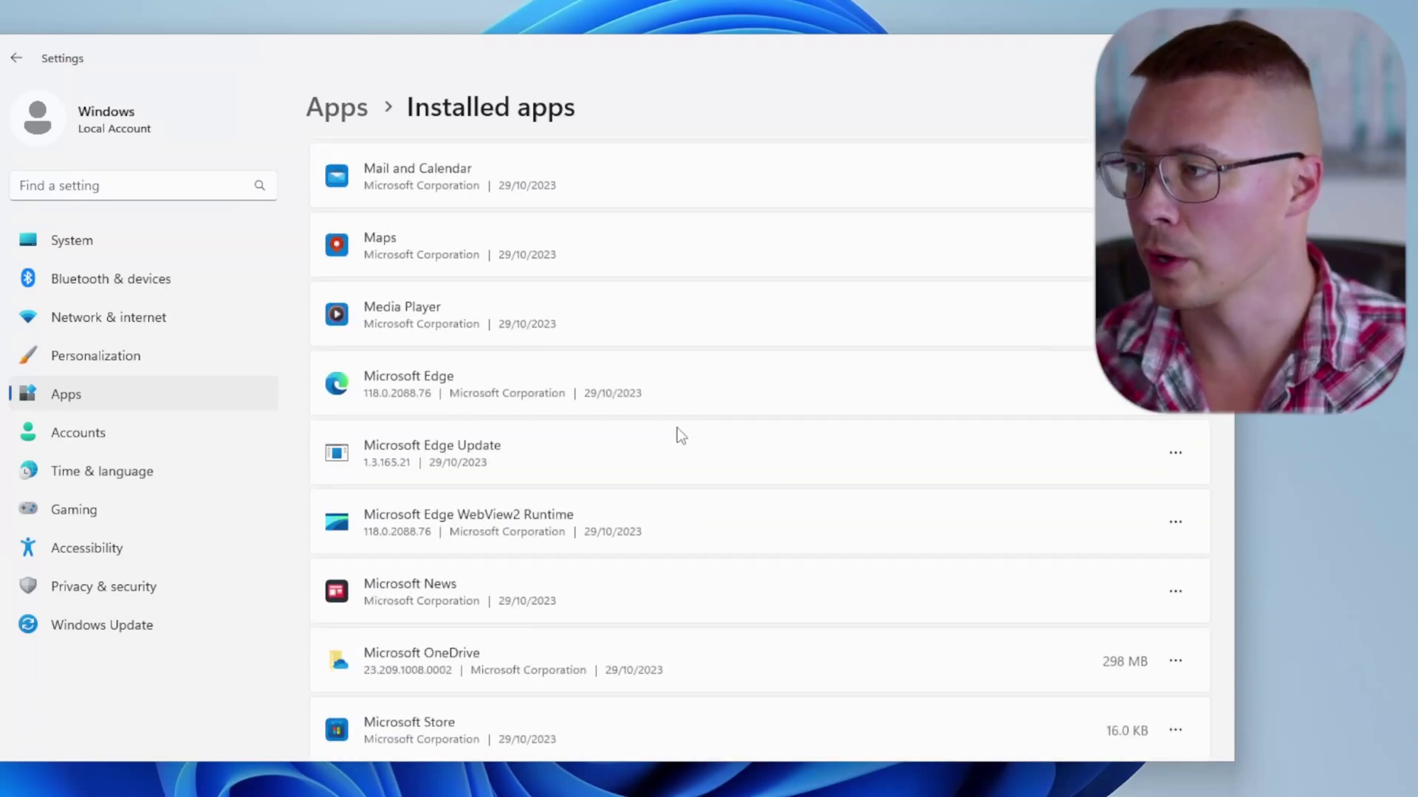
scroll(679, 435, up, 3)
scroll(679, 434, up, 2)
scroll(680, 438, up, 2)
scroll(682, 441, up, 2)
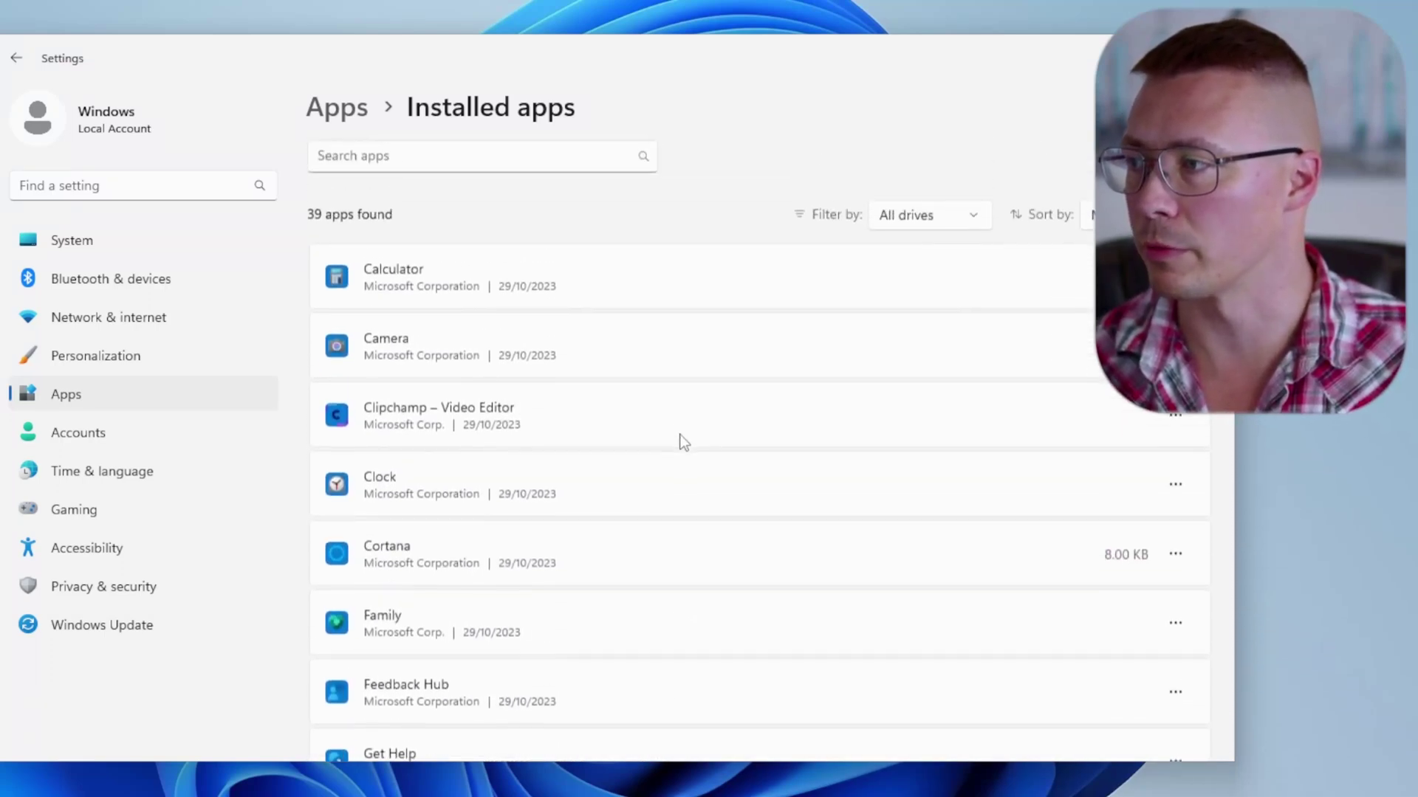
click(1176, 626)
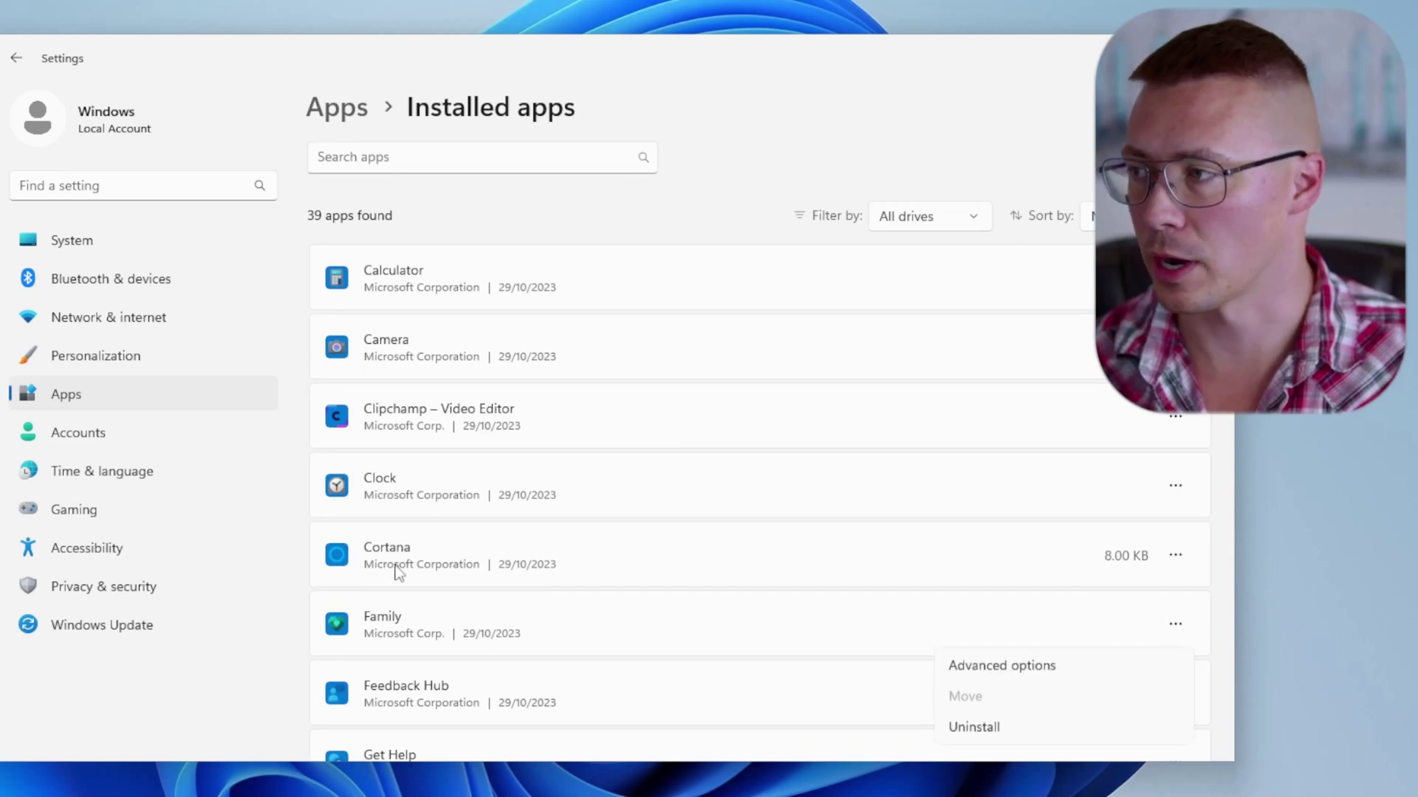
click(532, 303)
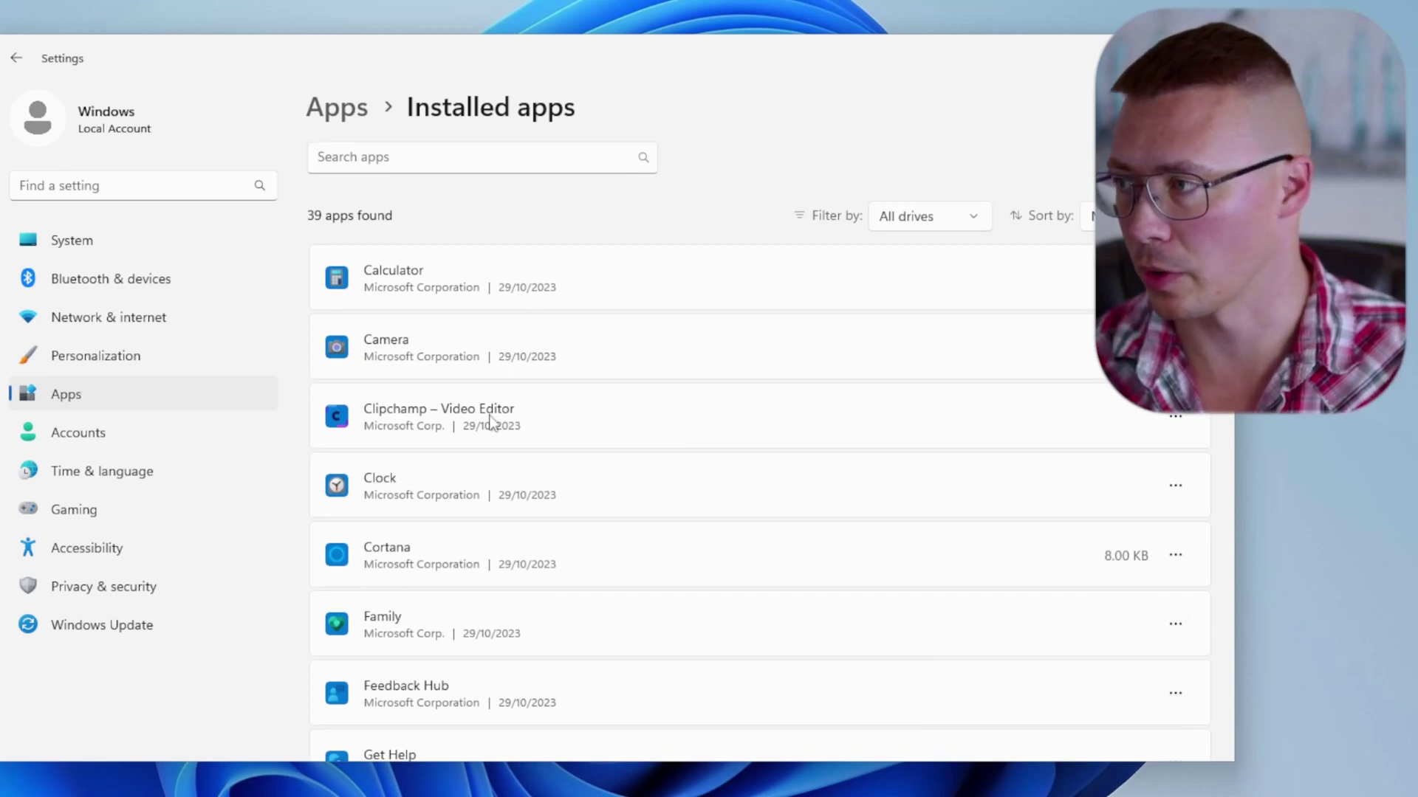
scroll(489, 413, down, 5)
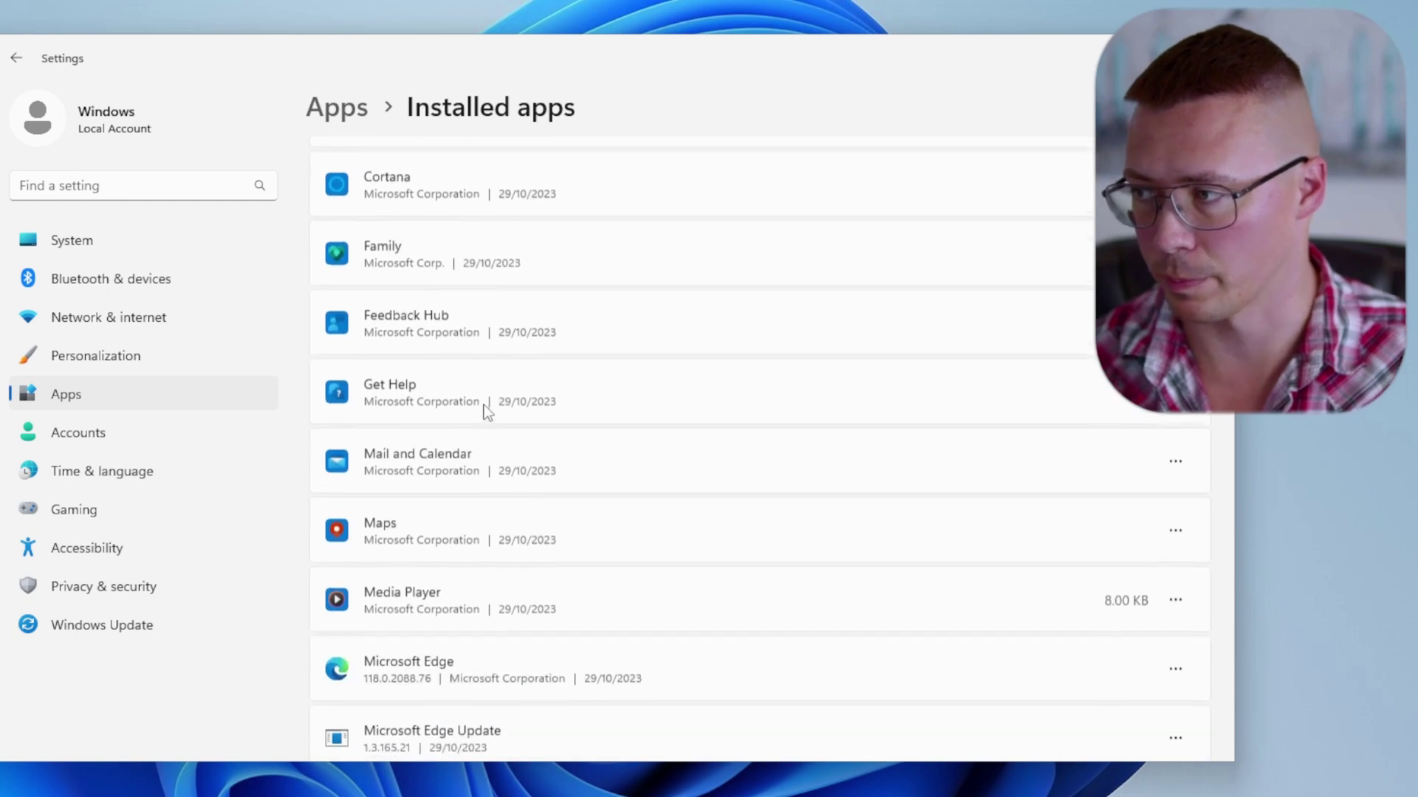
scroll(485, 405, down, 4)
scroll(484, 404, down, 3)
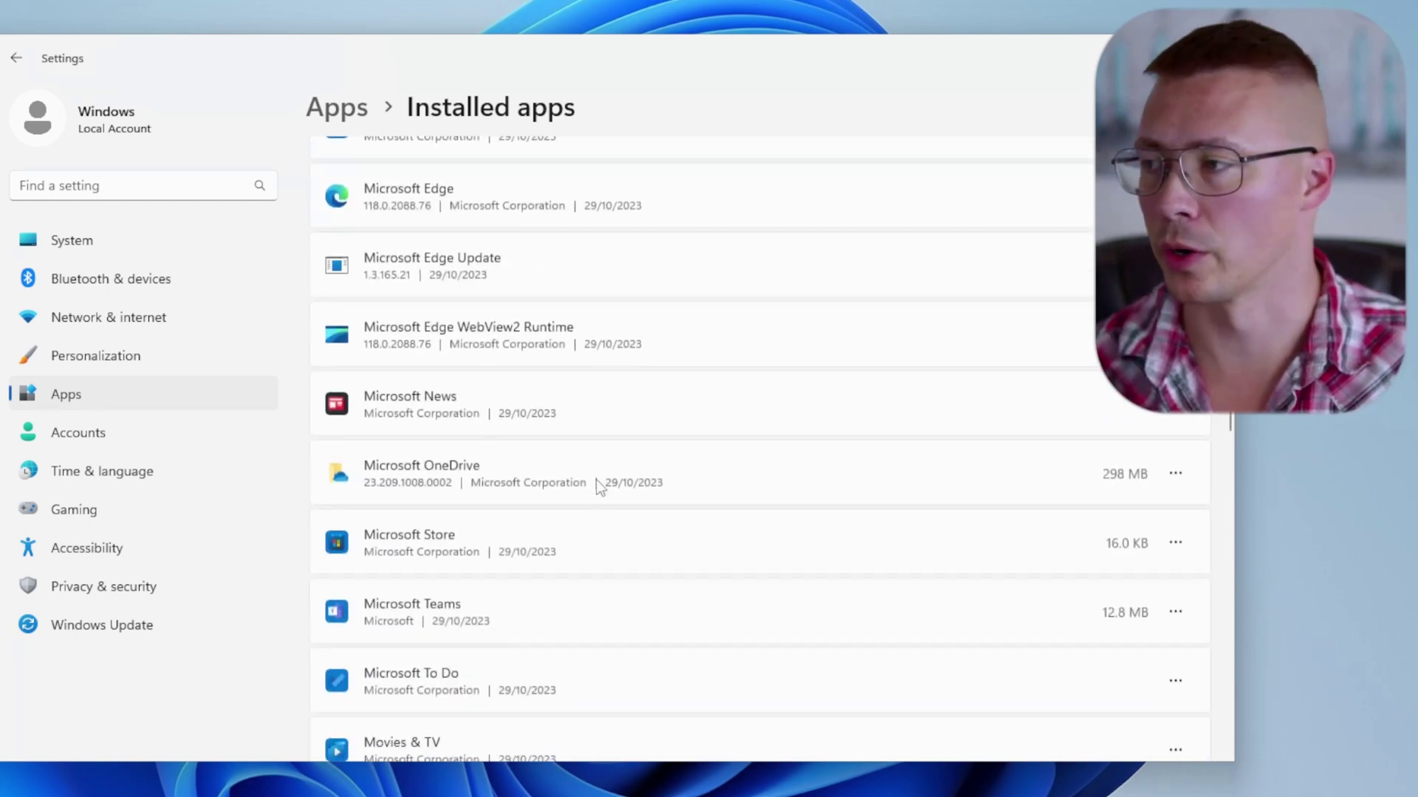
scroll(596, 479, down, 4)
scroll(573, 443, down, 1)
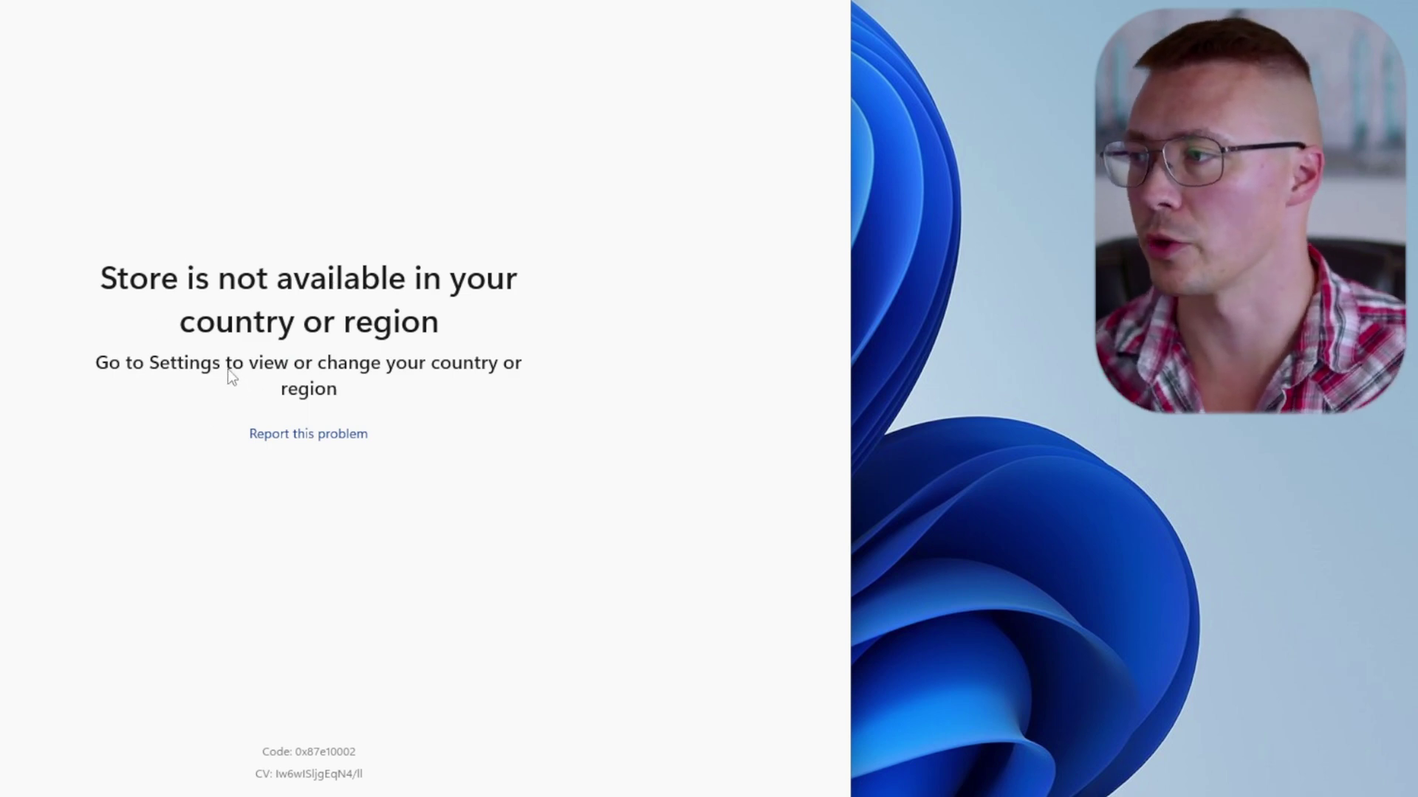
Step: Bring up Start search to look for the Settings app
key(super)
text(s)
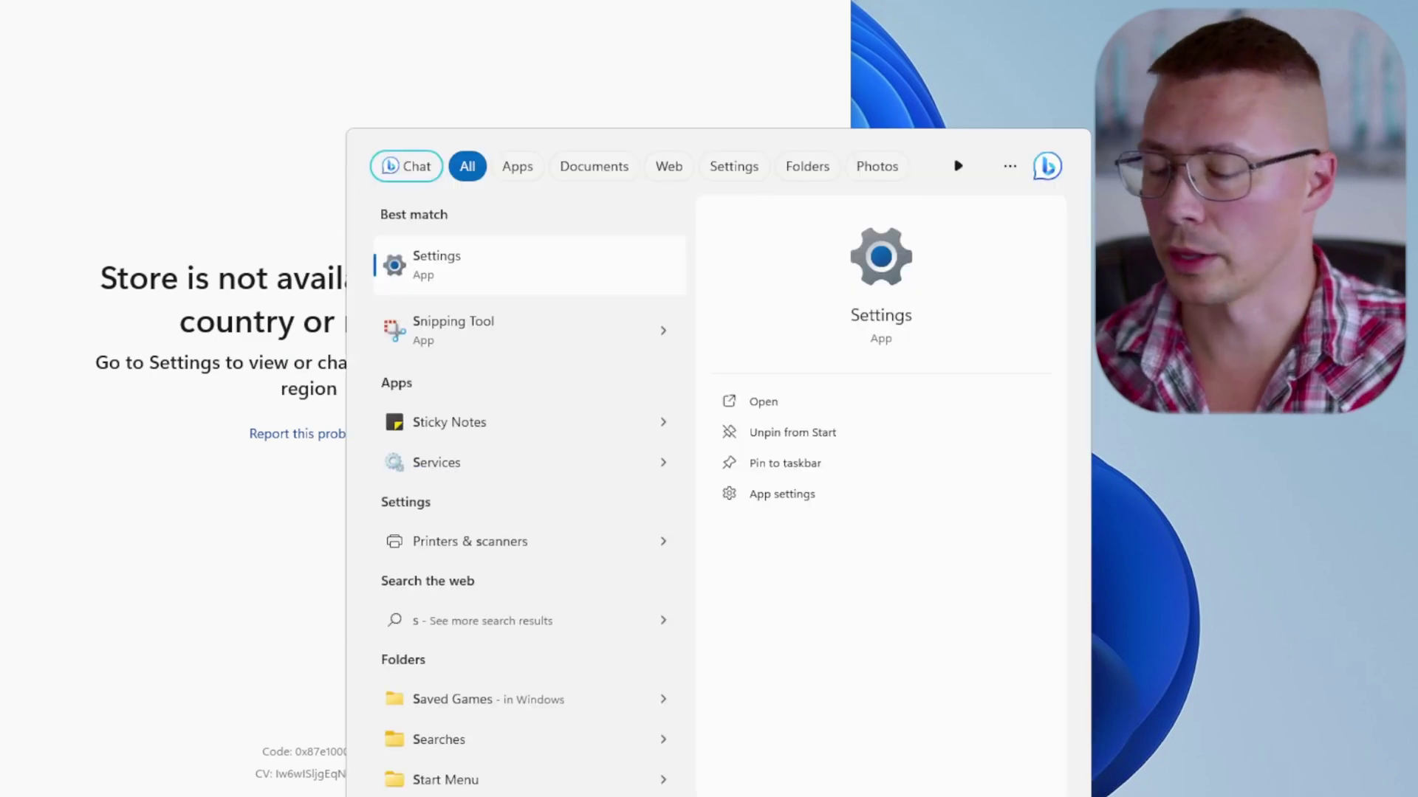
Step: In Language & region settings, change Country or region from World to United States
click(470, 288)
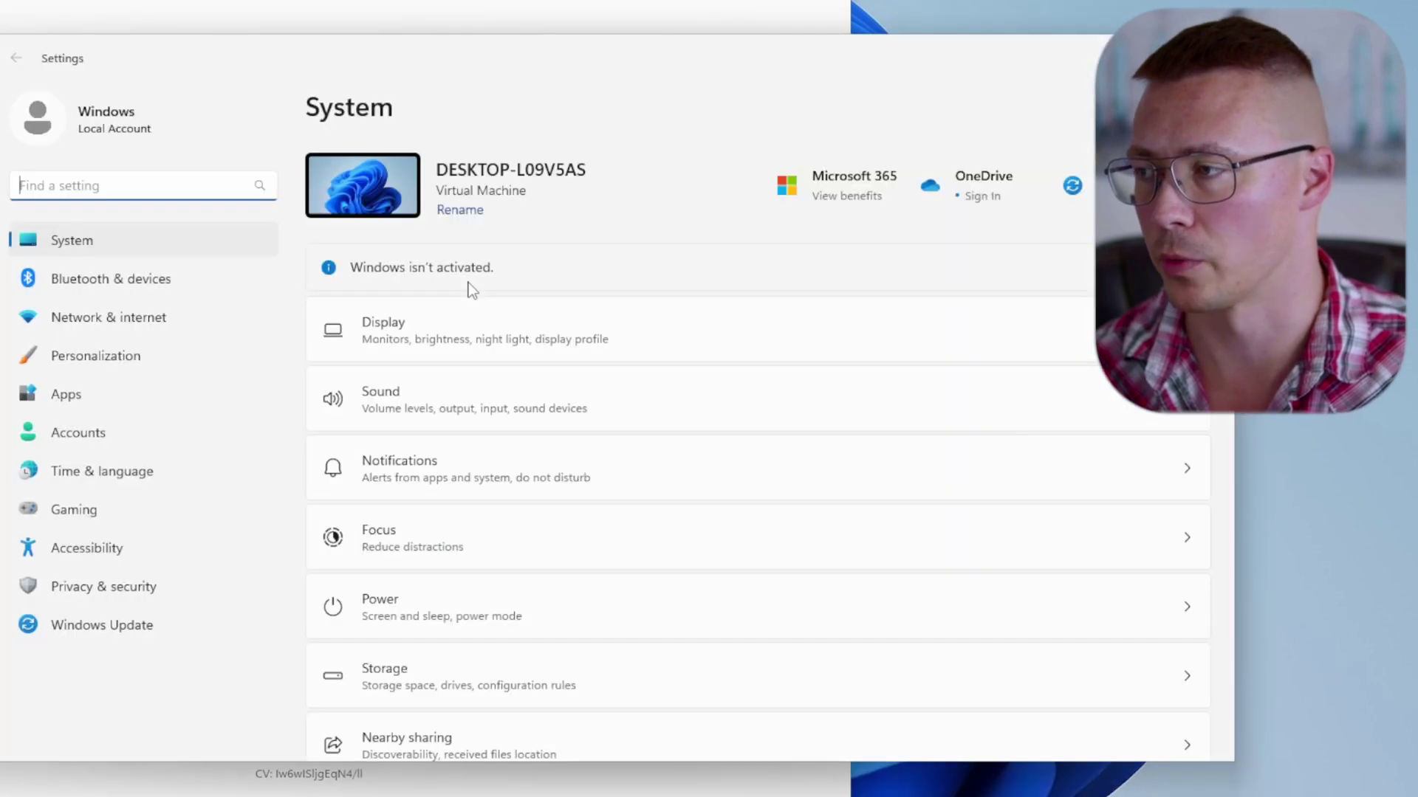
scroll(421, 432, down, 3)
scroll(416, 444, down, 3)
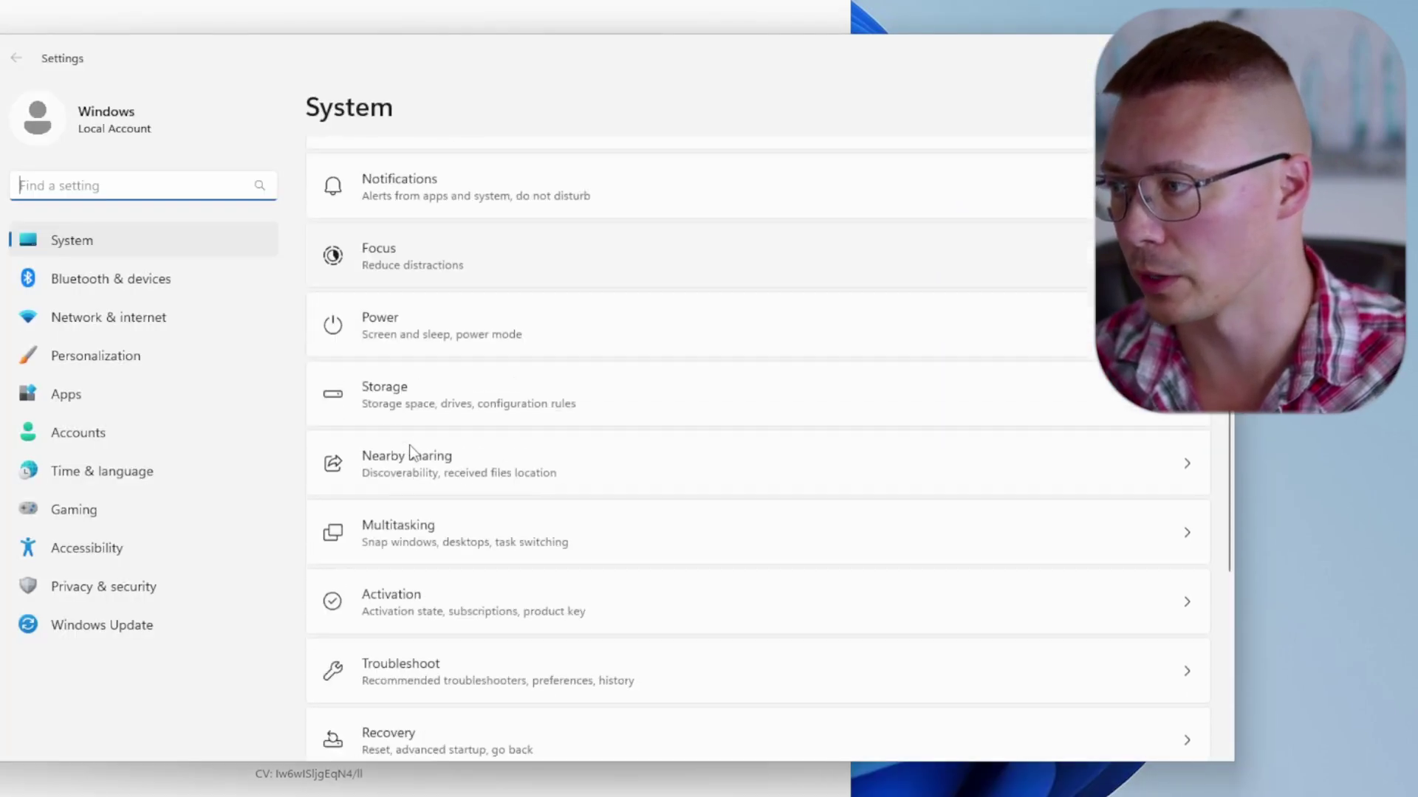
scroll(412, 451, down, 2)
scroll(409, 452, down, 2)
scroll(408, 453, up, 1)
scroll(409, 452, up, 8)
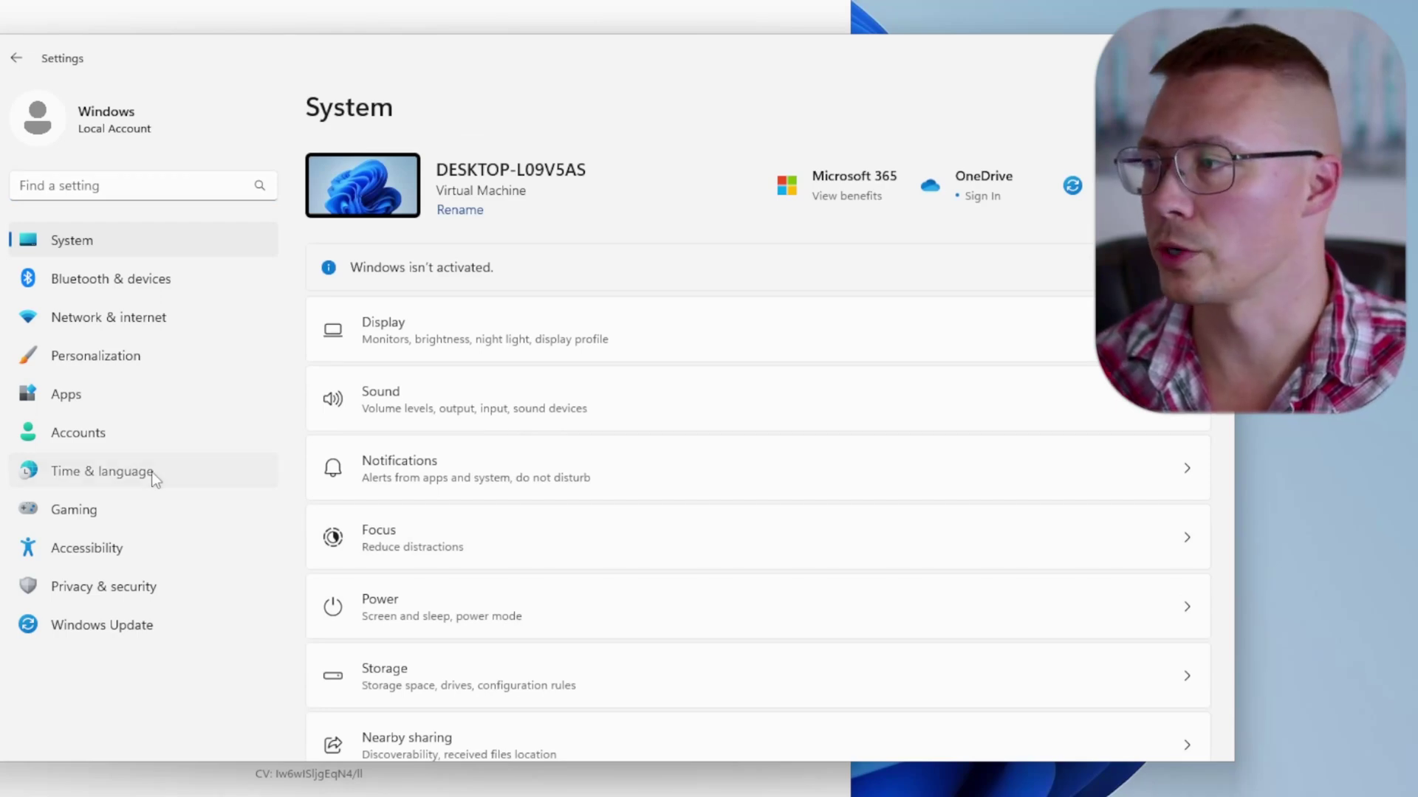
click(152, 472)
click(417, 352)
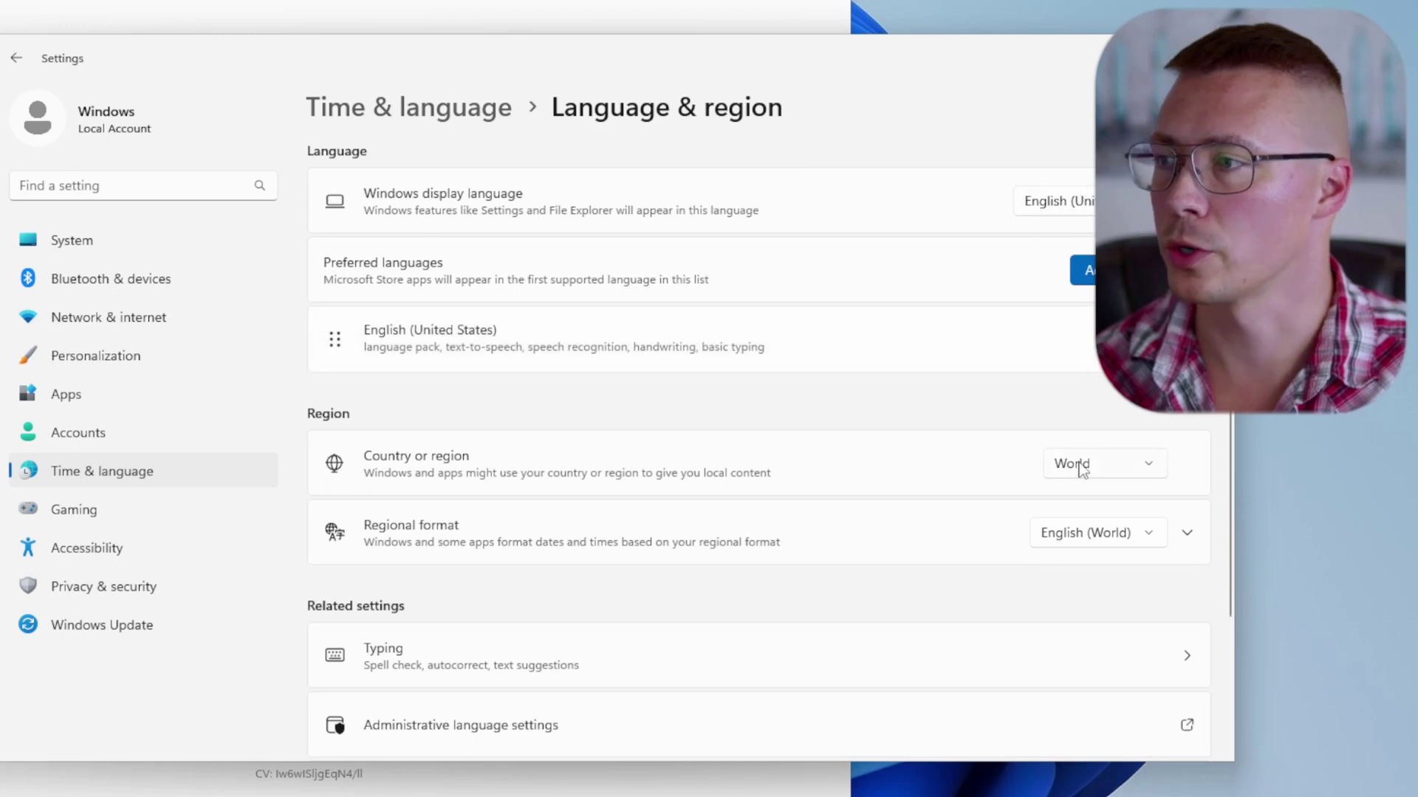
click(1082, 465)
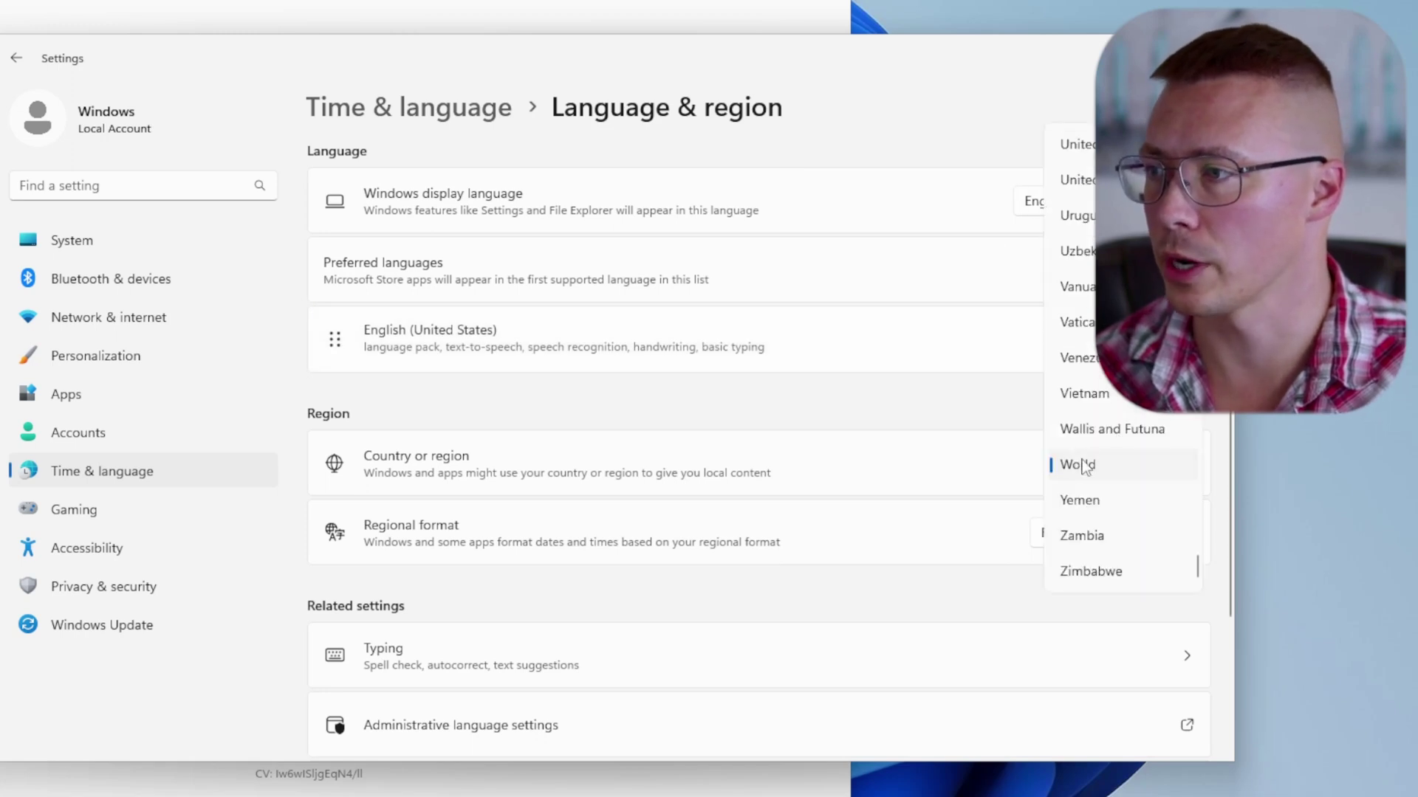
click(1097, 180)
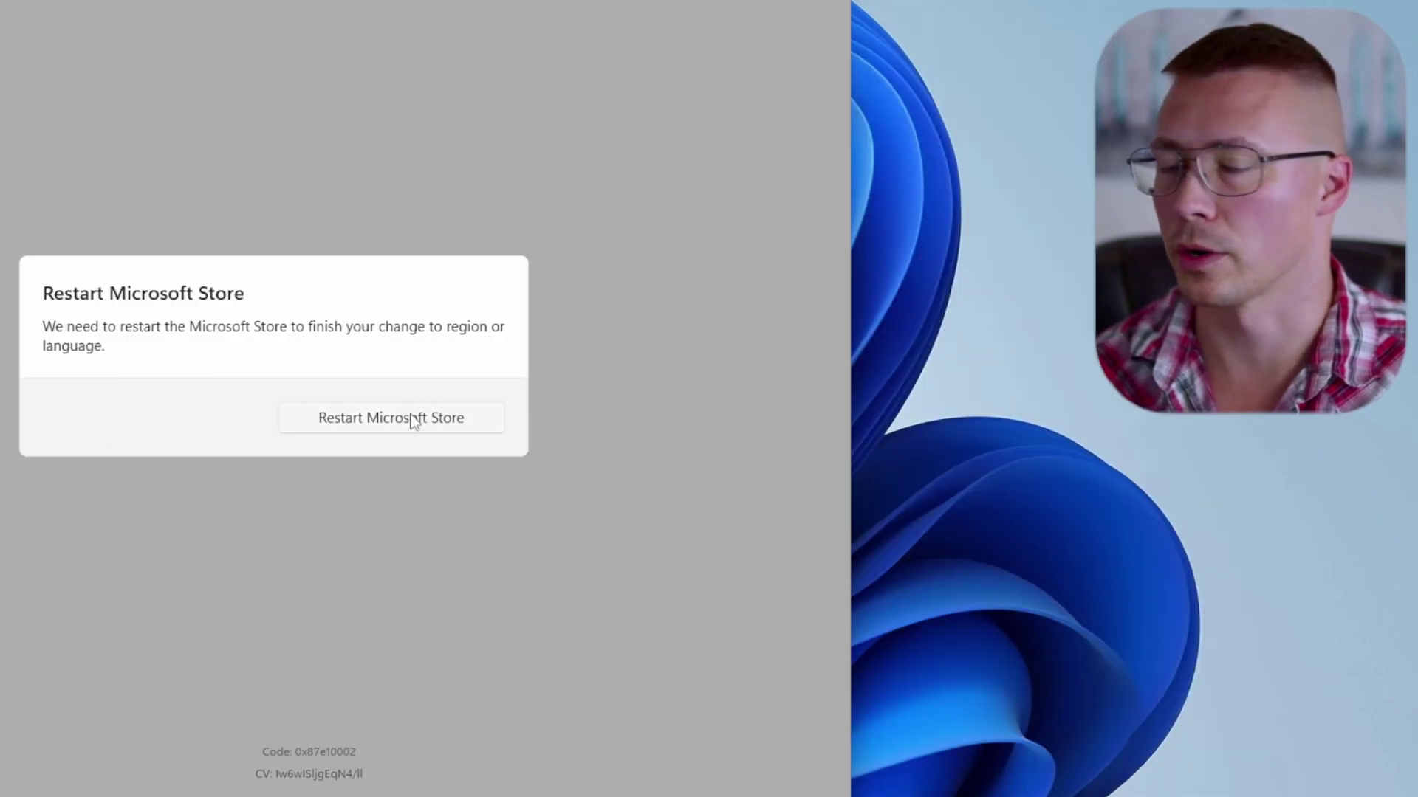
Step: Restart Microsoft Store to apply the region change, then bring up Start
click(415, 424)
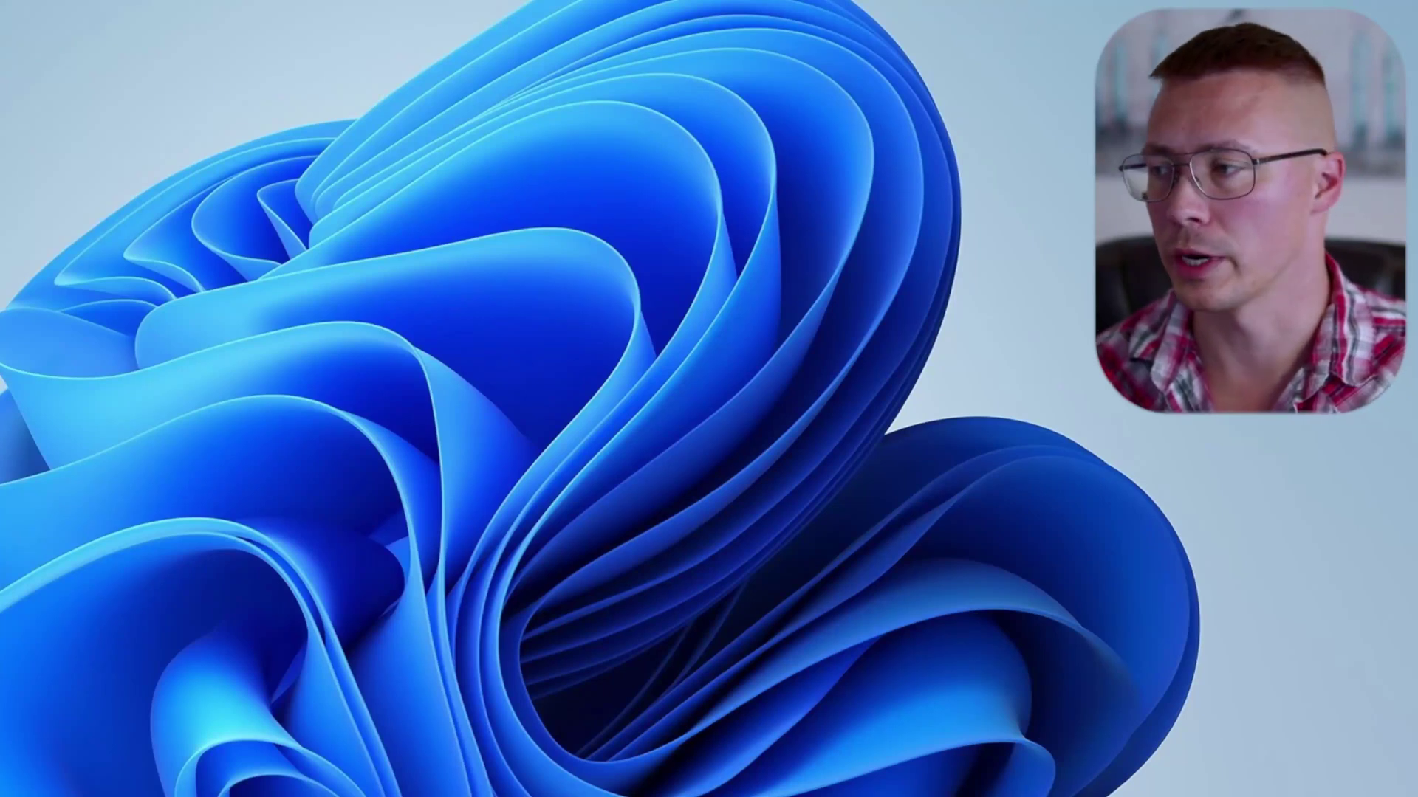
key(super)
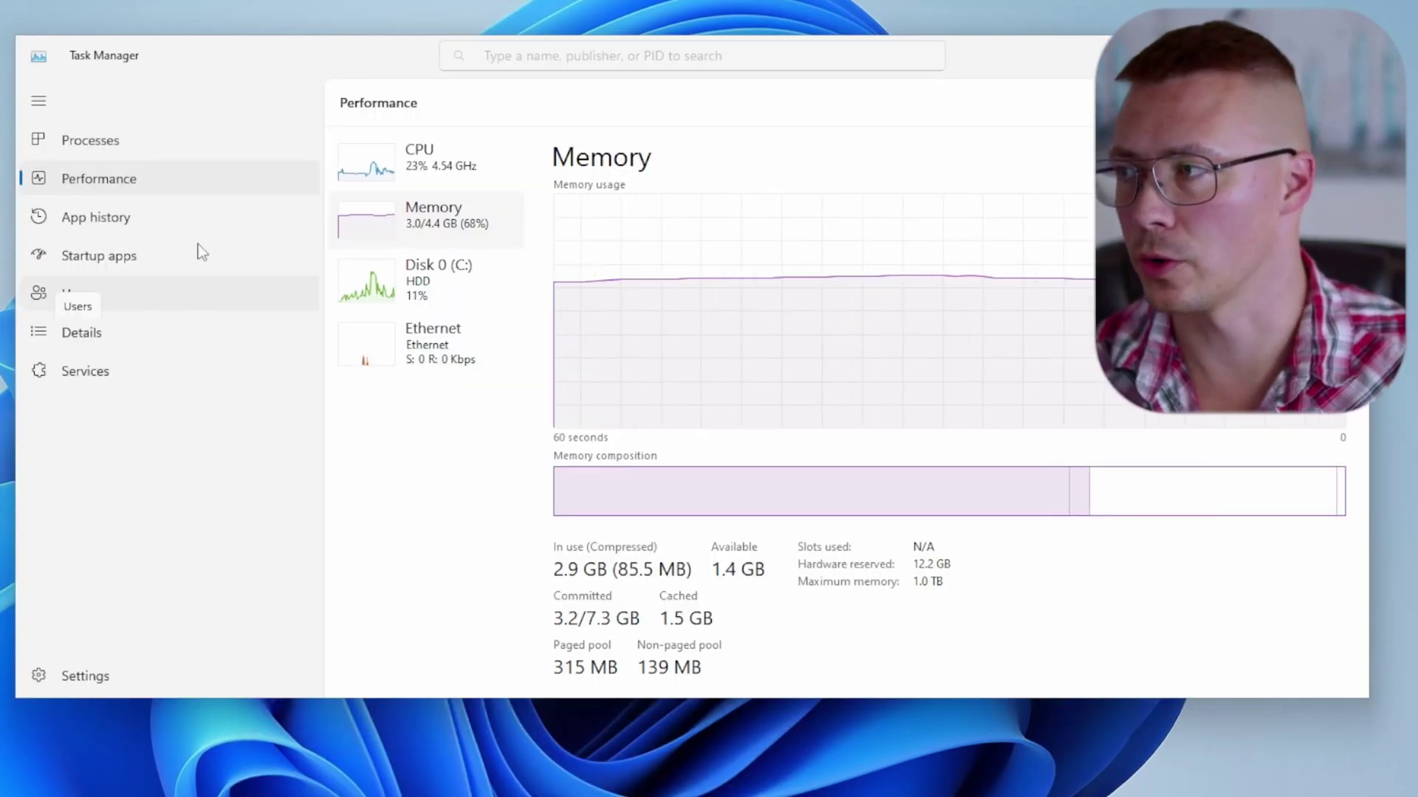
Step: Disable the msedge, Microsoft Teams and OneDrive startup entries
click(134, 256)
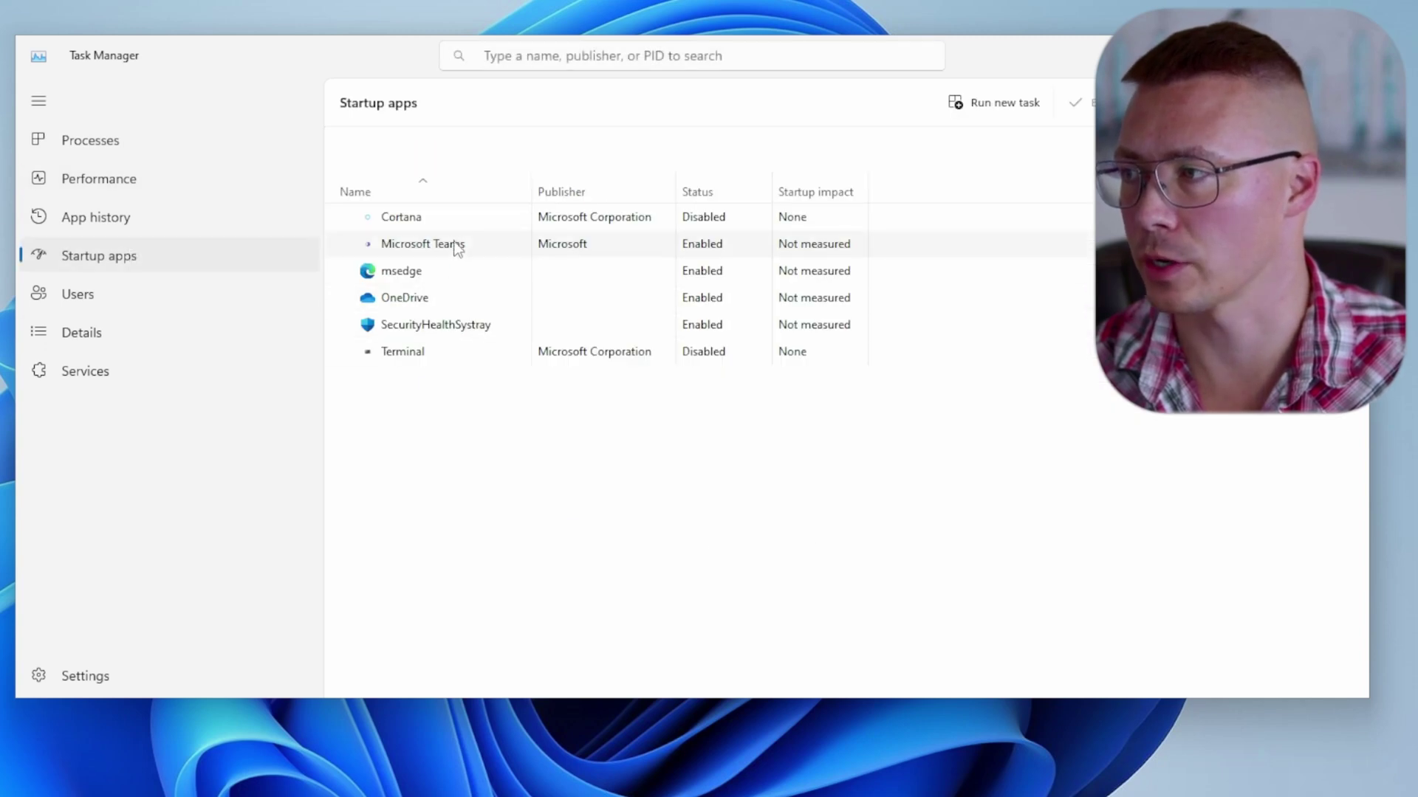
right_click(447, 280)
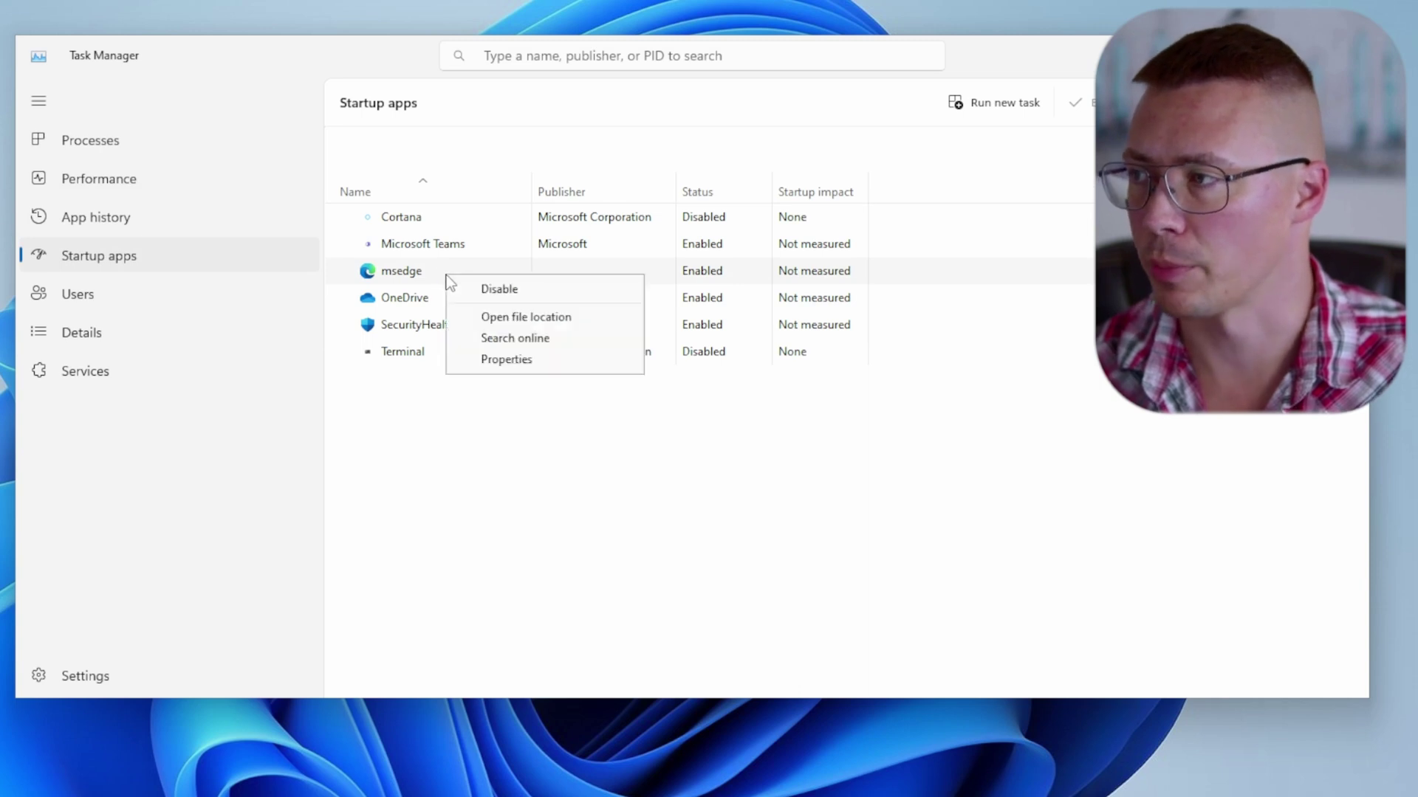
click(487, 290)
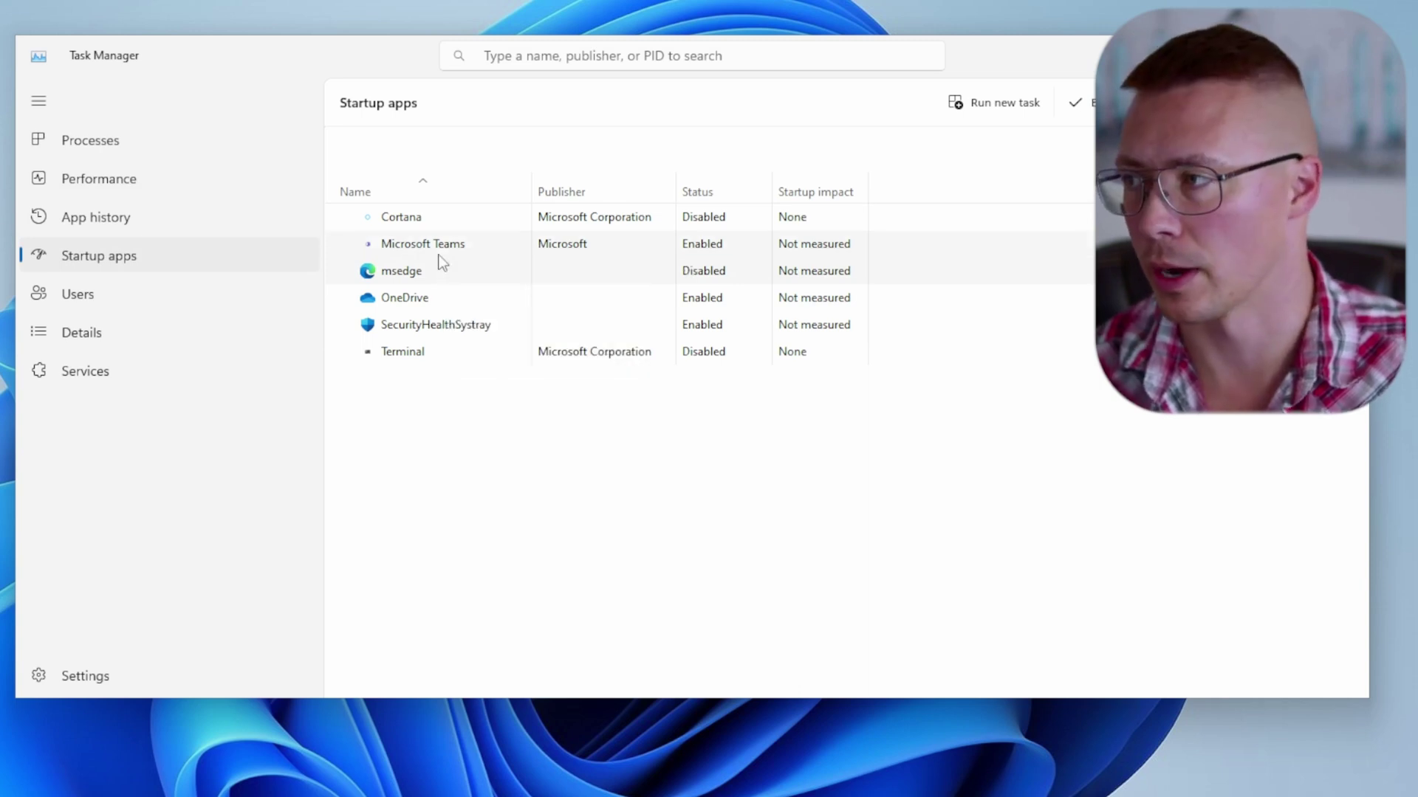
right_click(440, 256)
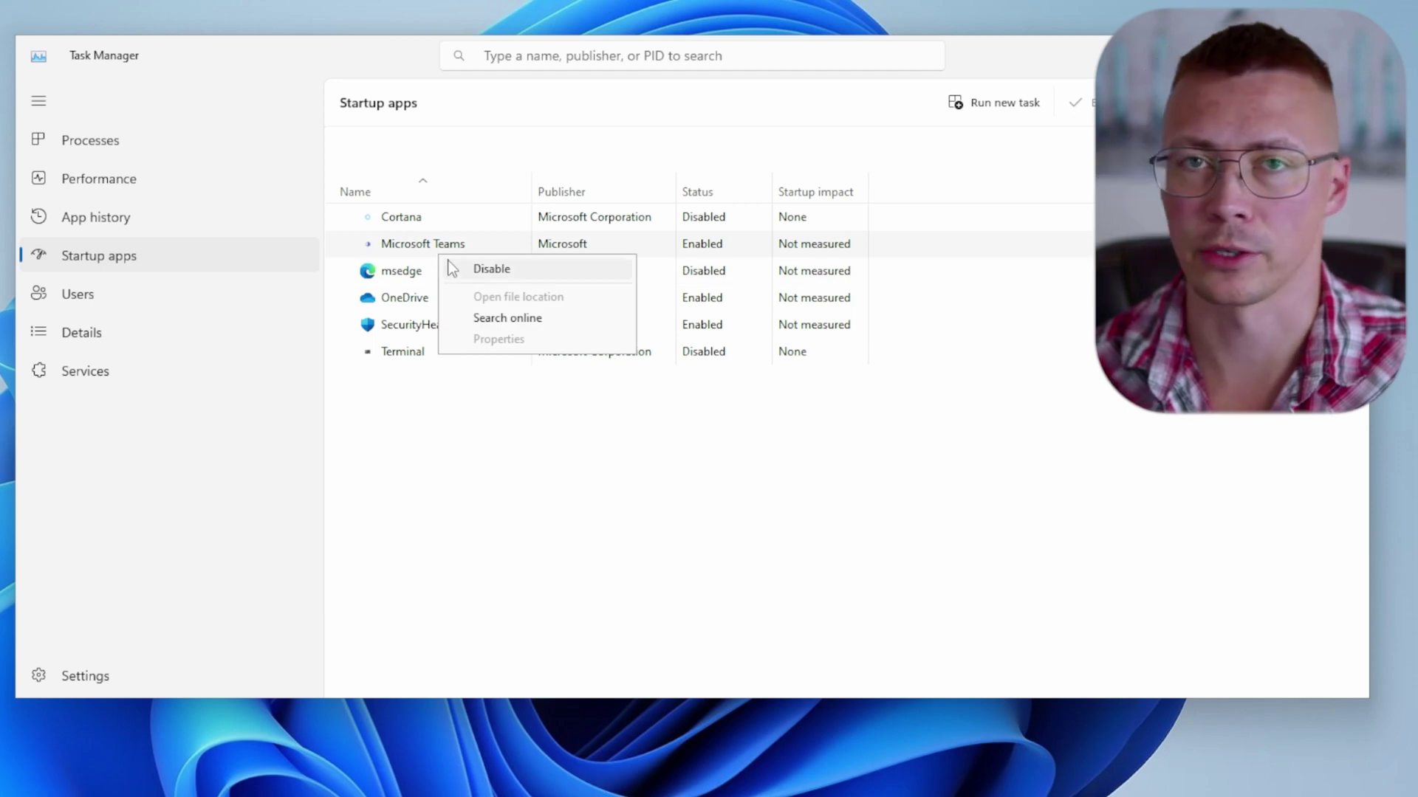
click(491, 270)
right_click(438, 305)
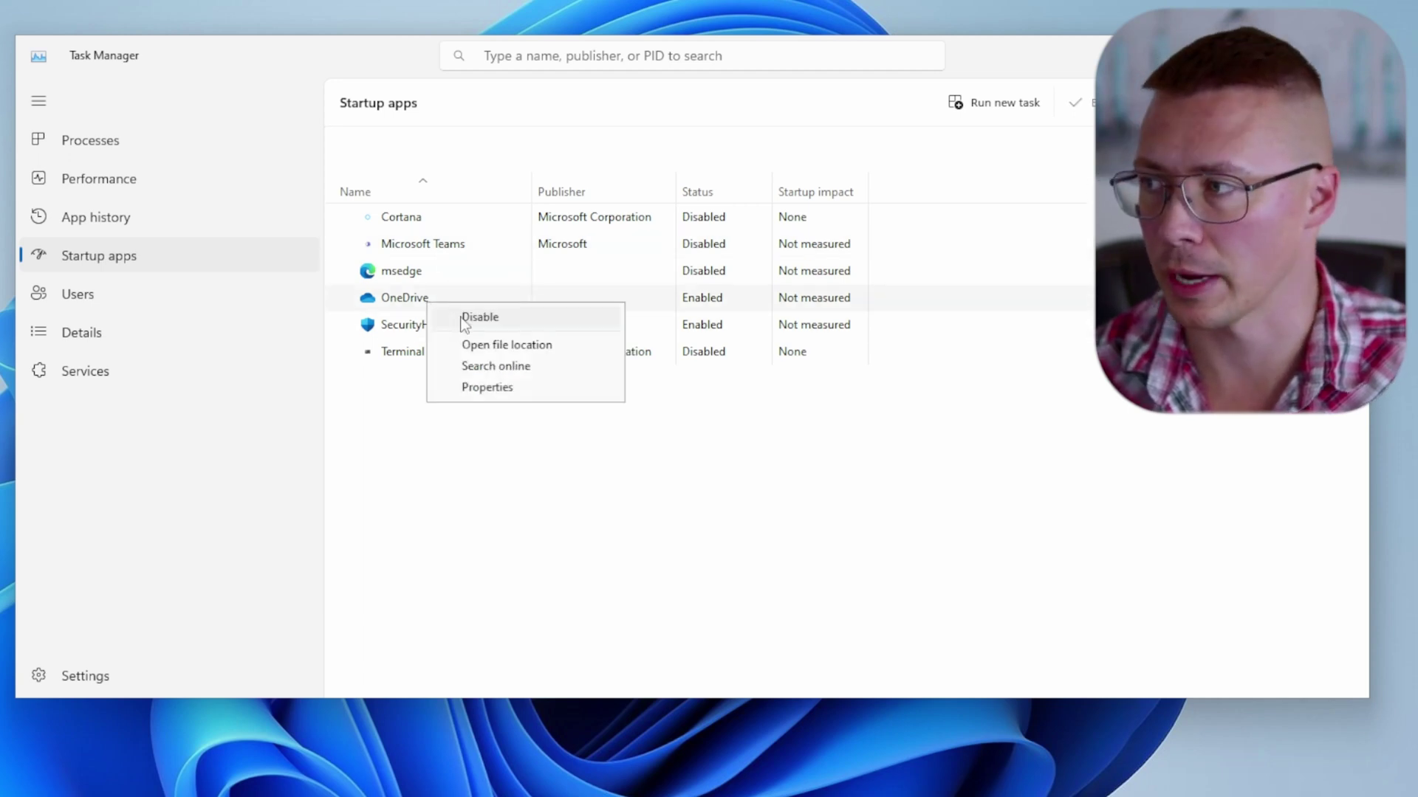
click(465, 321)
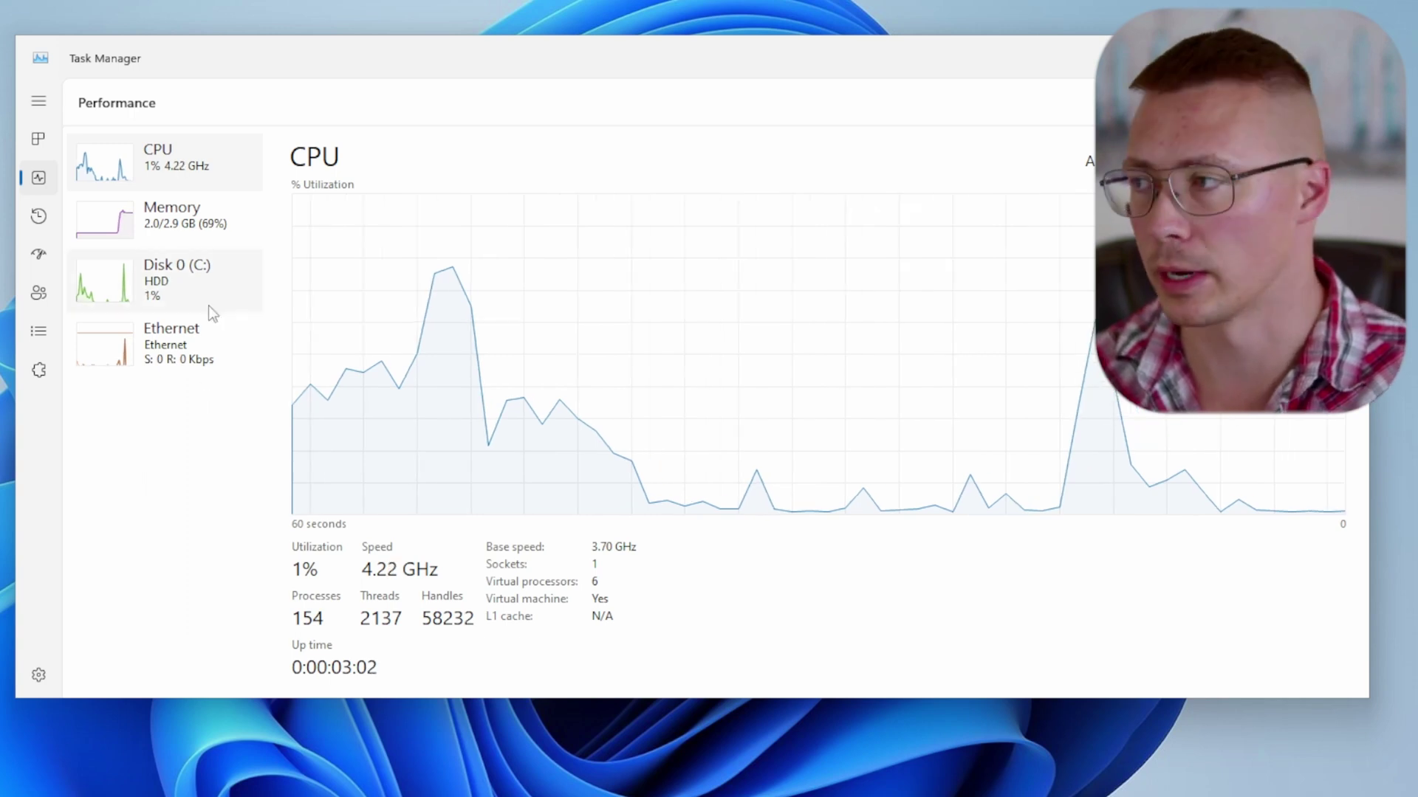
Step: Review Memory usage on the Performance page, then return to the live CPU graph
click(200, 216)
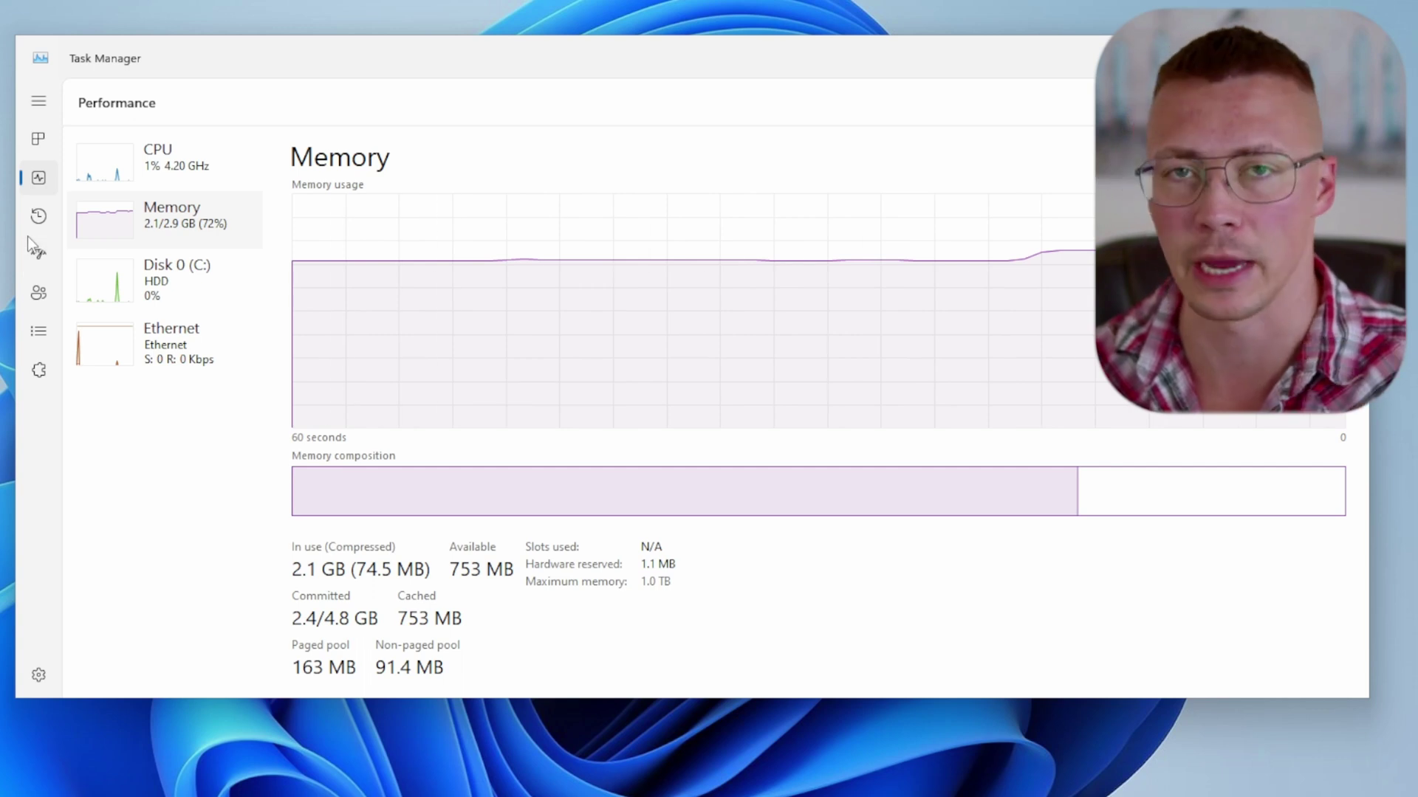
click(175, 157)
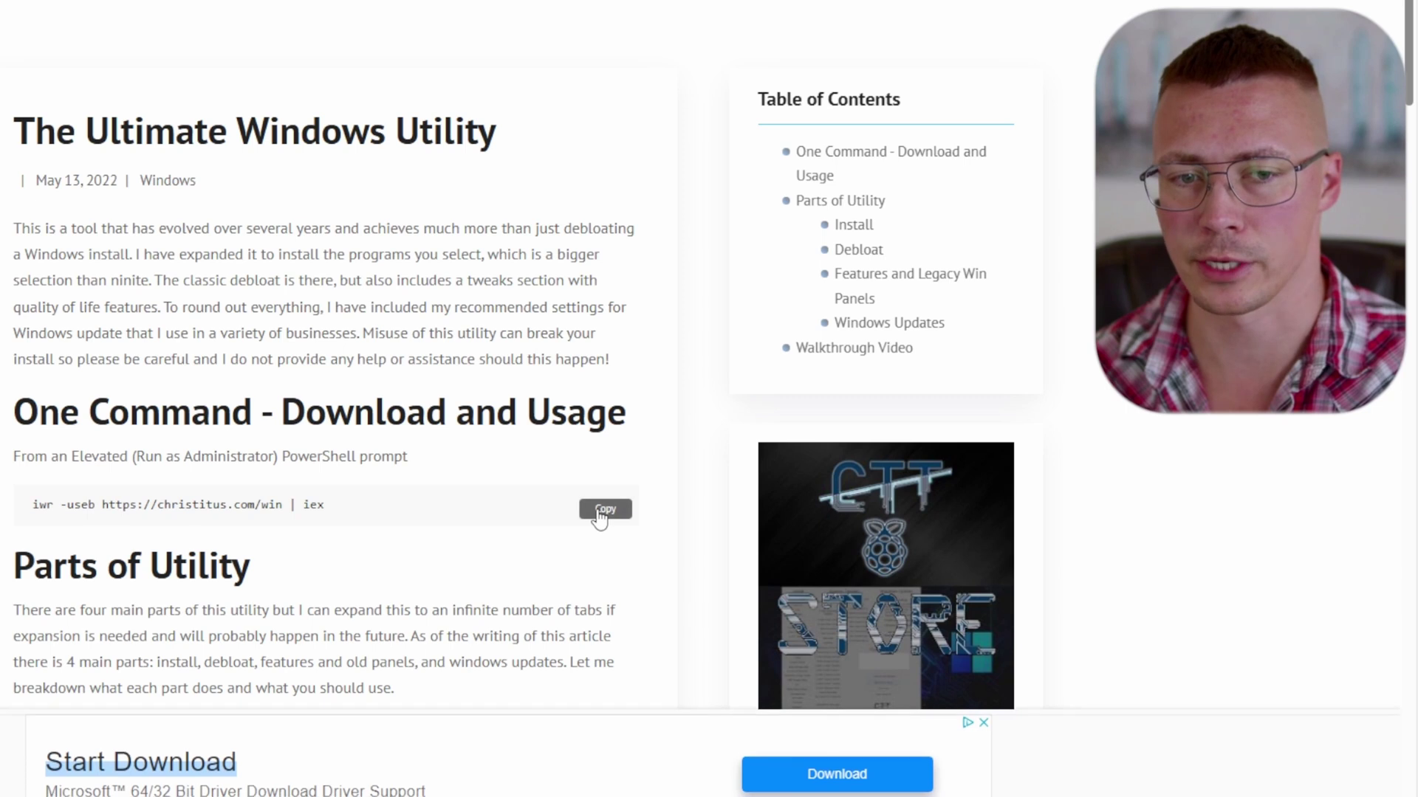
scroll(601, 518, down, 3)
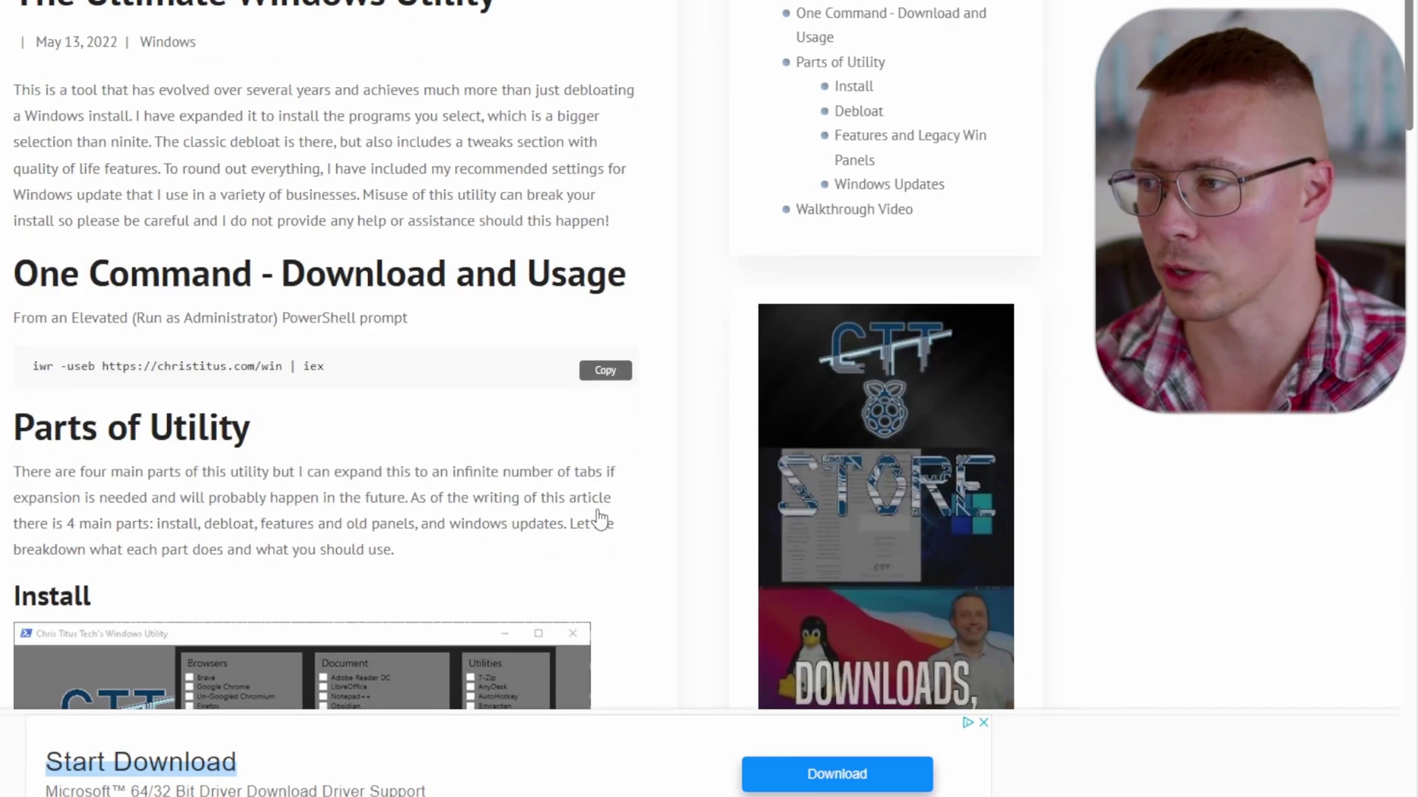
scroll(607, 505, up, 1)
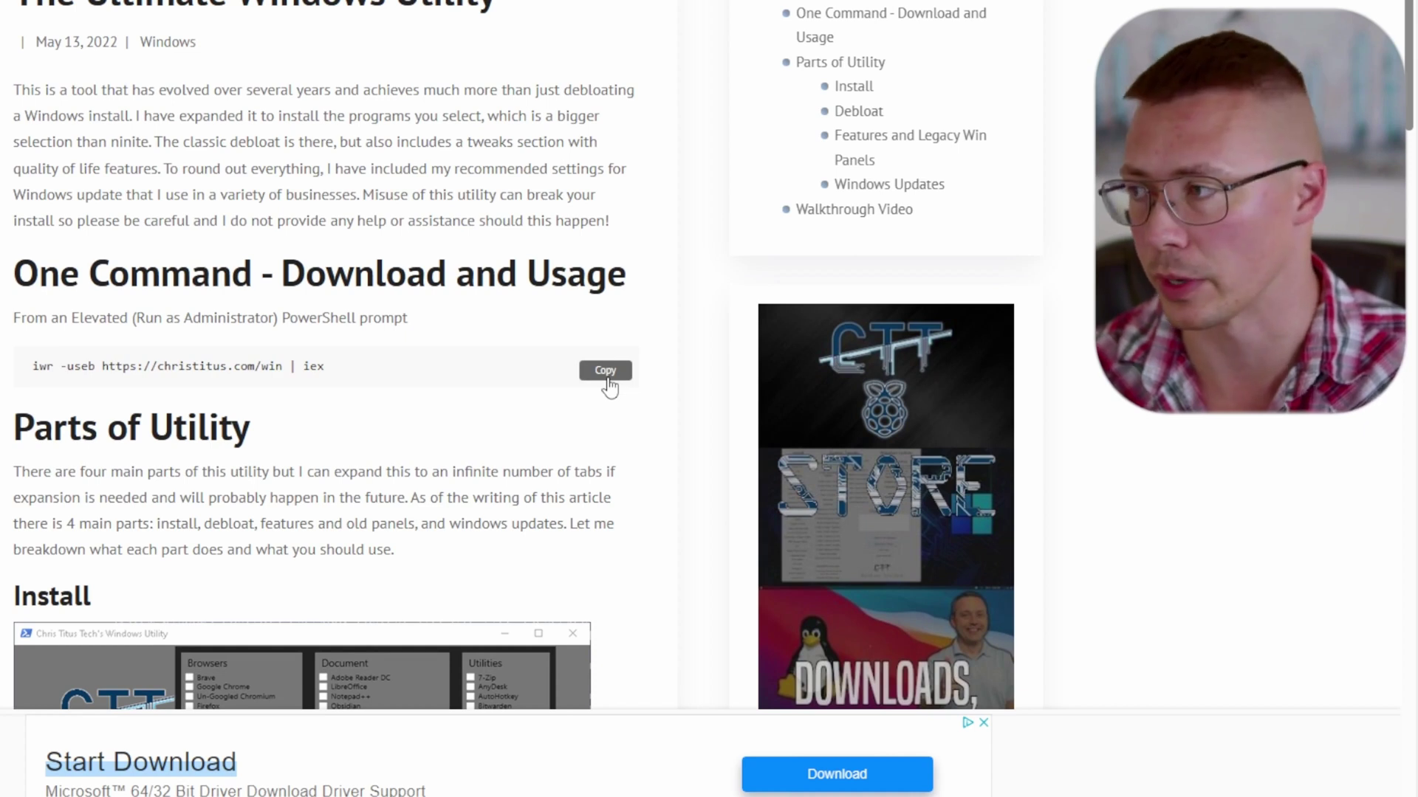
Step: Copy the one-line iwr PowerShell command under One Command - Download and Usage
click(606, 372)
scroll(611, 385, up, 2)
scroll(443, 387, up, 2)
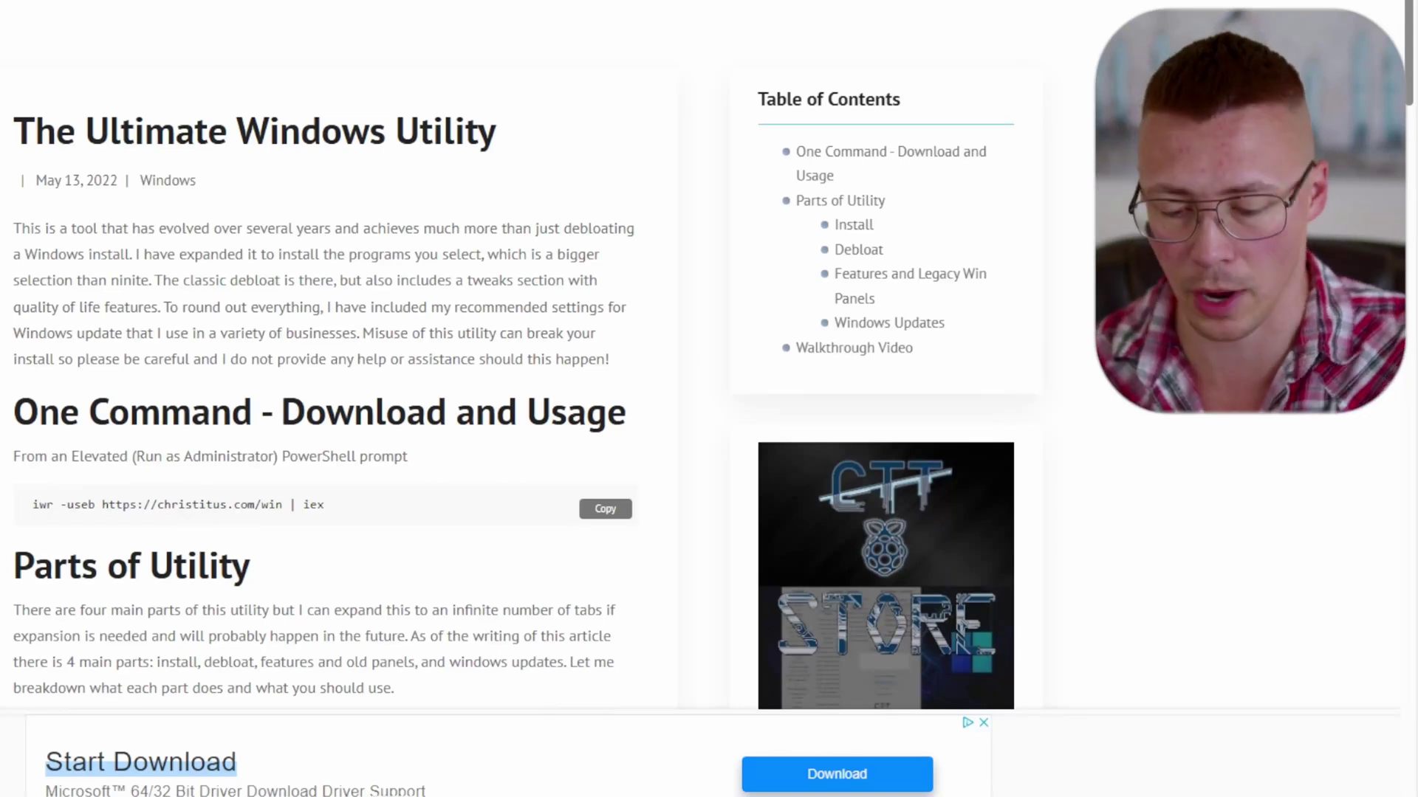
Step: Launch Windows PowerShell as administrator from Start search and approve the UAC prompt
key(super)
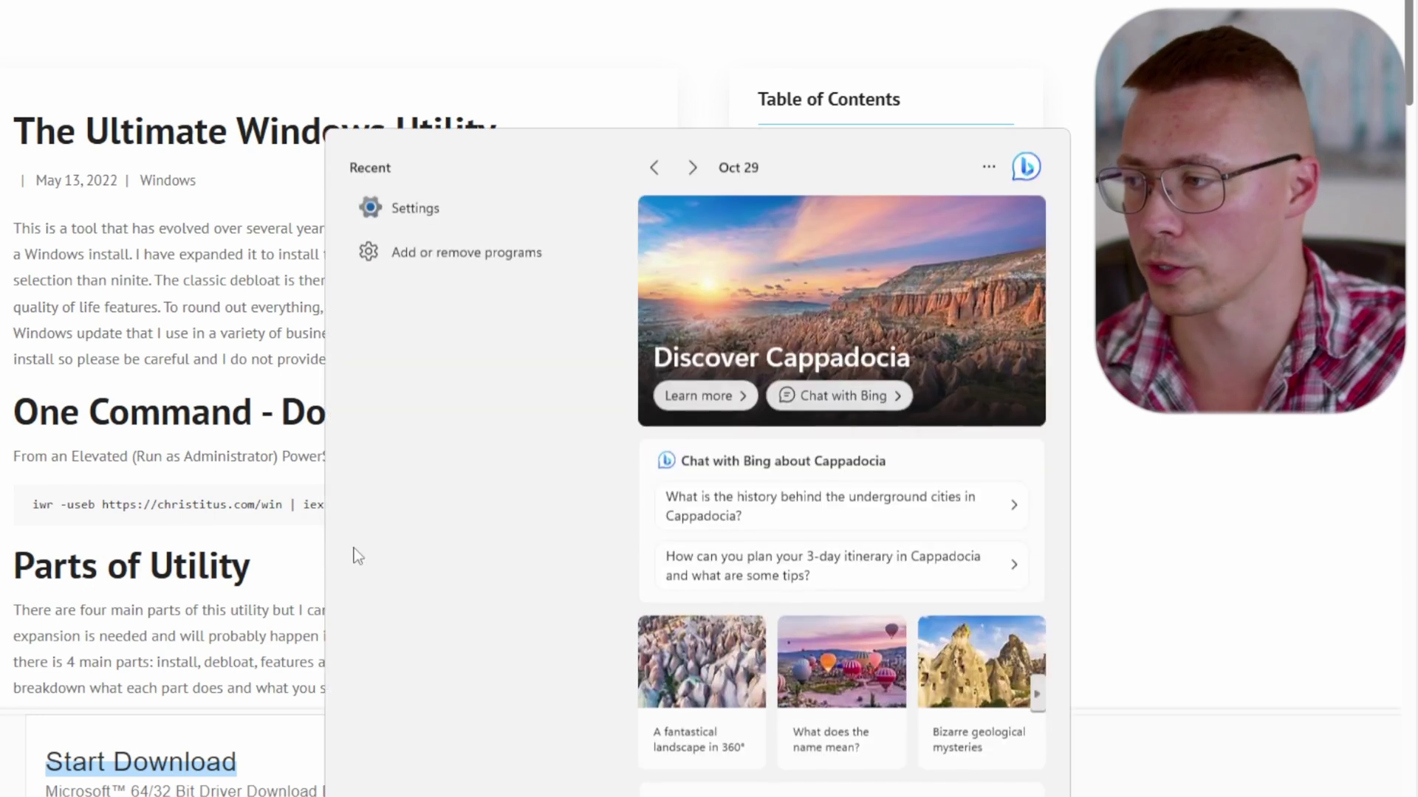
text(po)
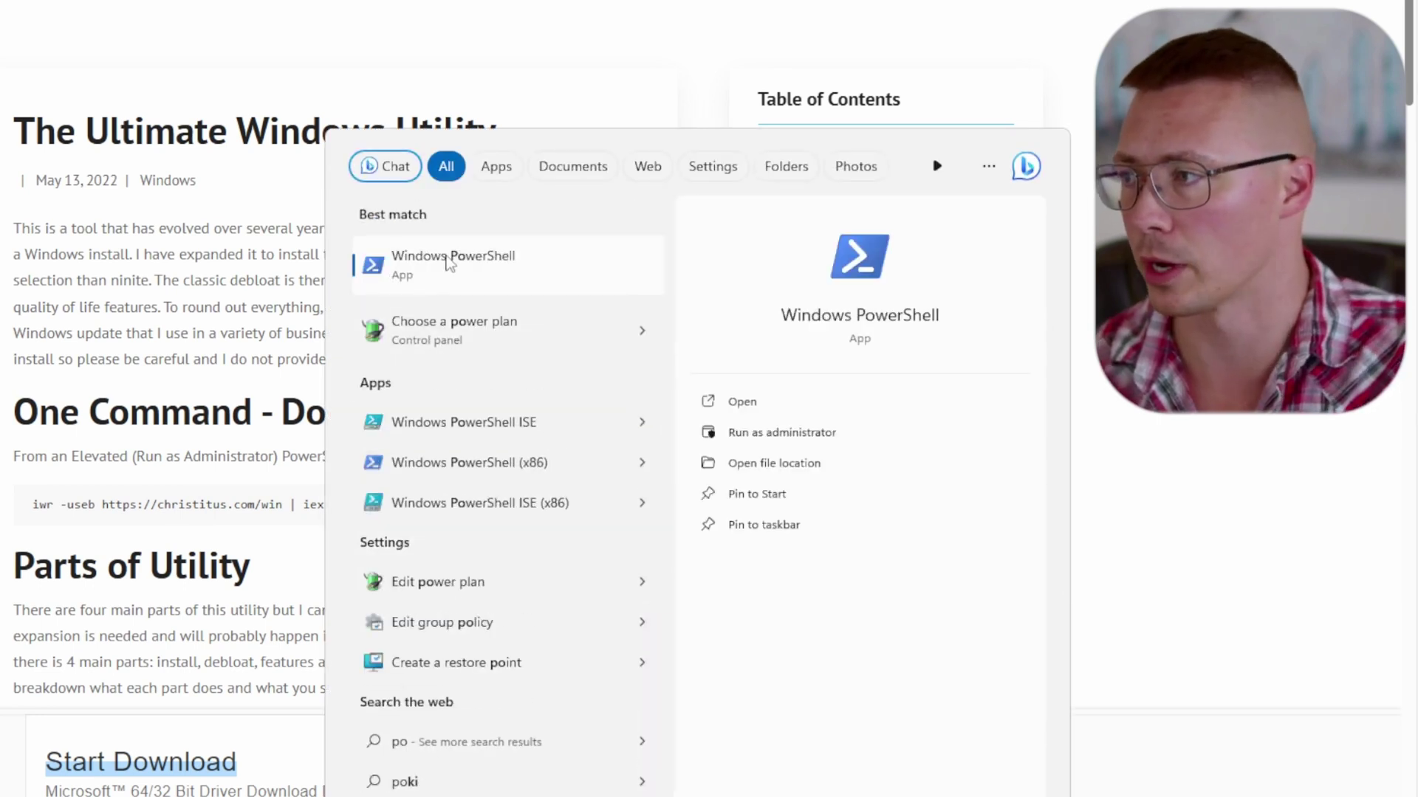
right_click(443, 264)
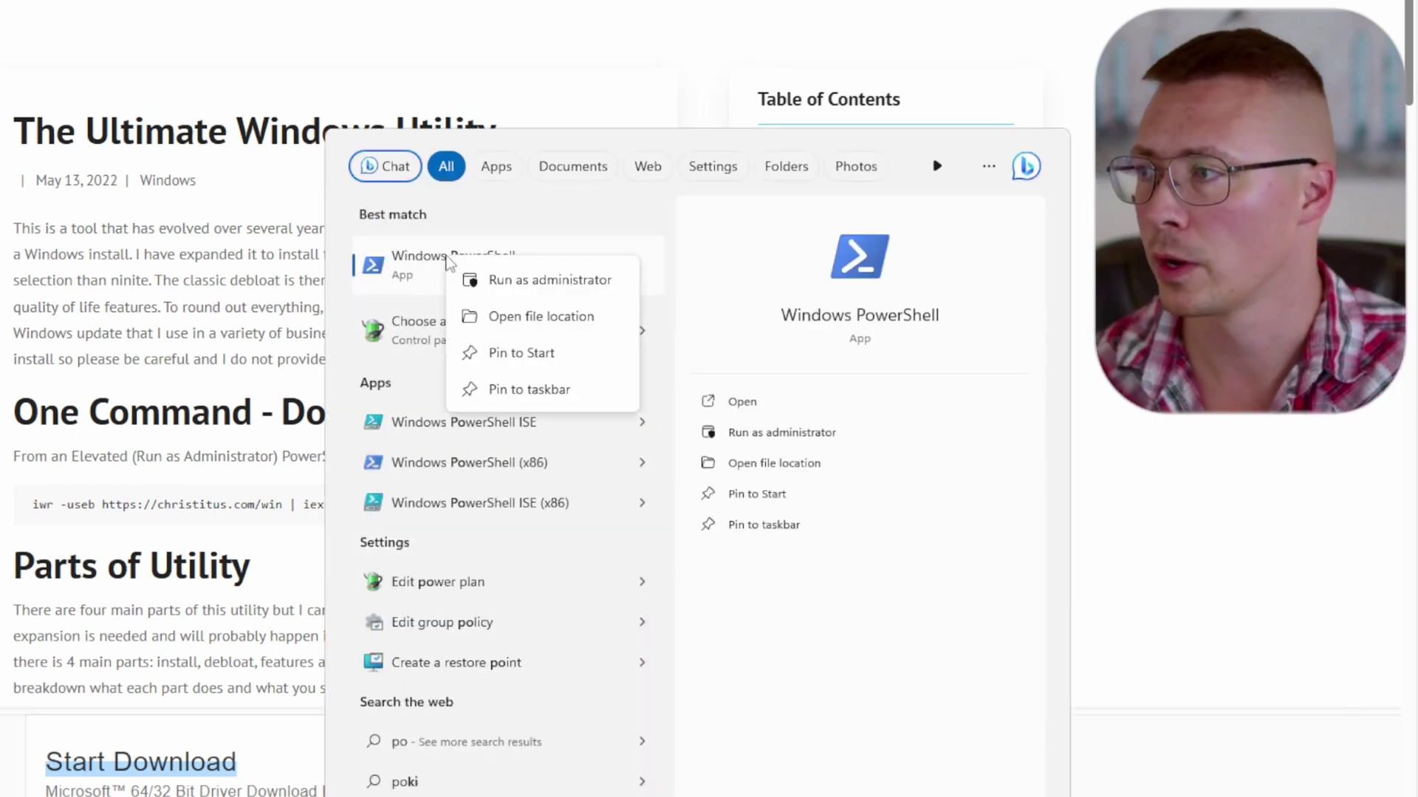
click(512, 283)
click(437, 498)
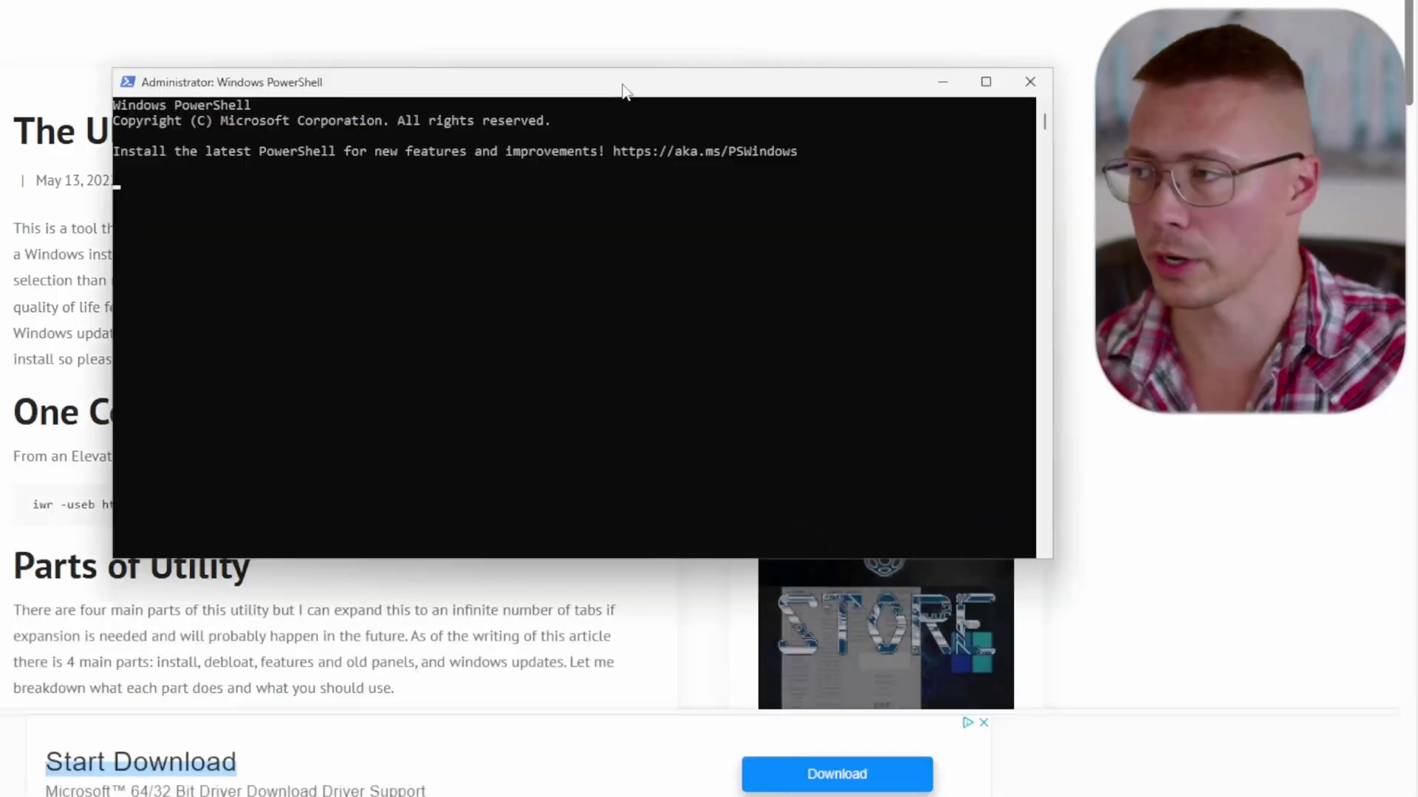
text(iwr -useb https://christitus.com/win | iex)
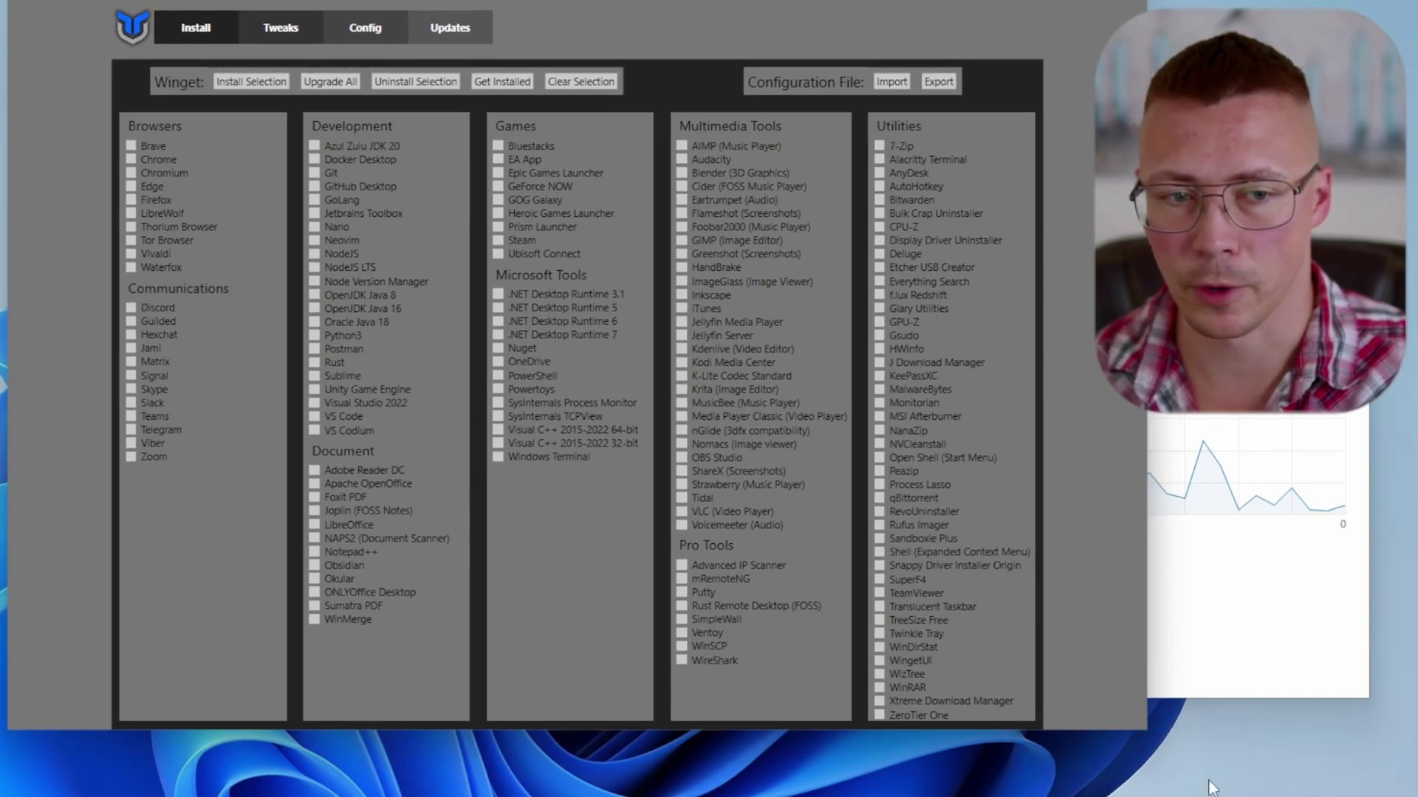
Step: Enlarge the utility window, browse the Config and Updates pages, then settle on Tweaks
drag(1151, 731, 1290, 786)
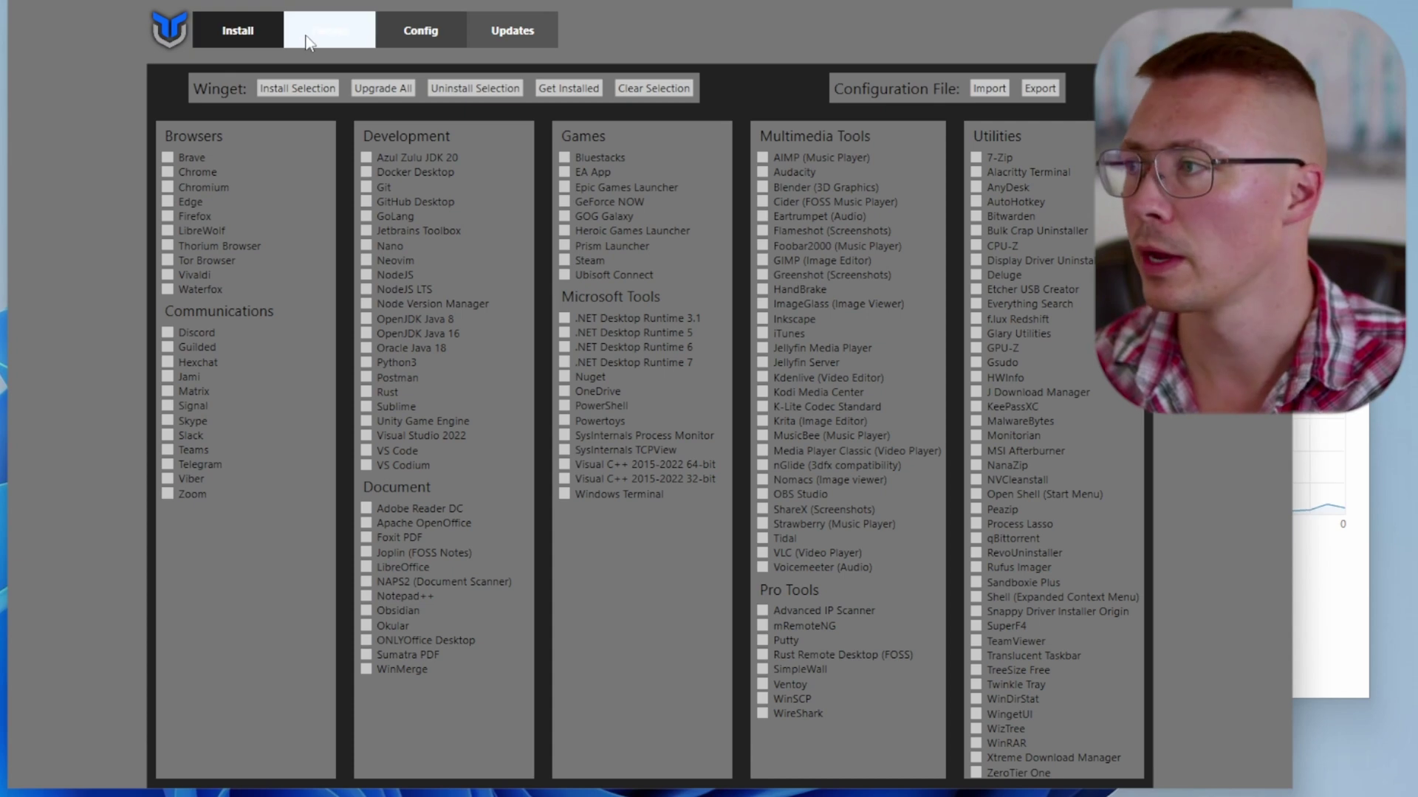
click(330, 30)
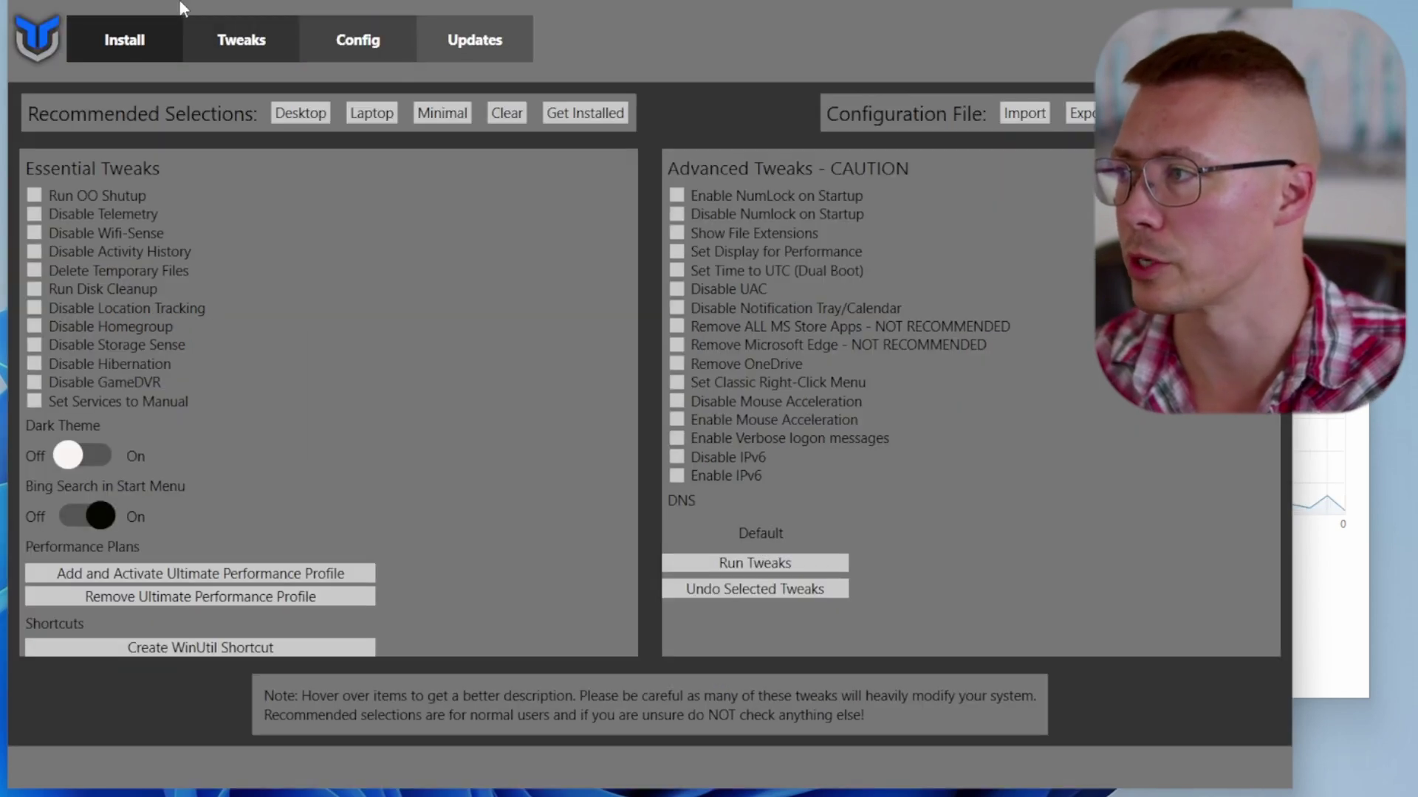
click(379, 45)
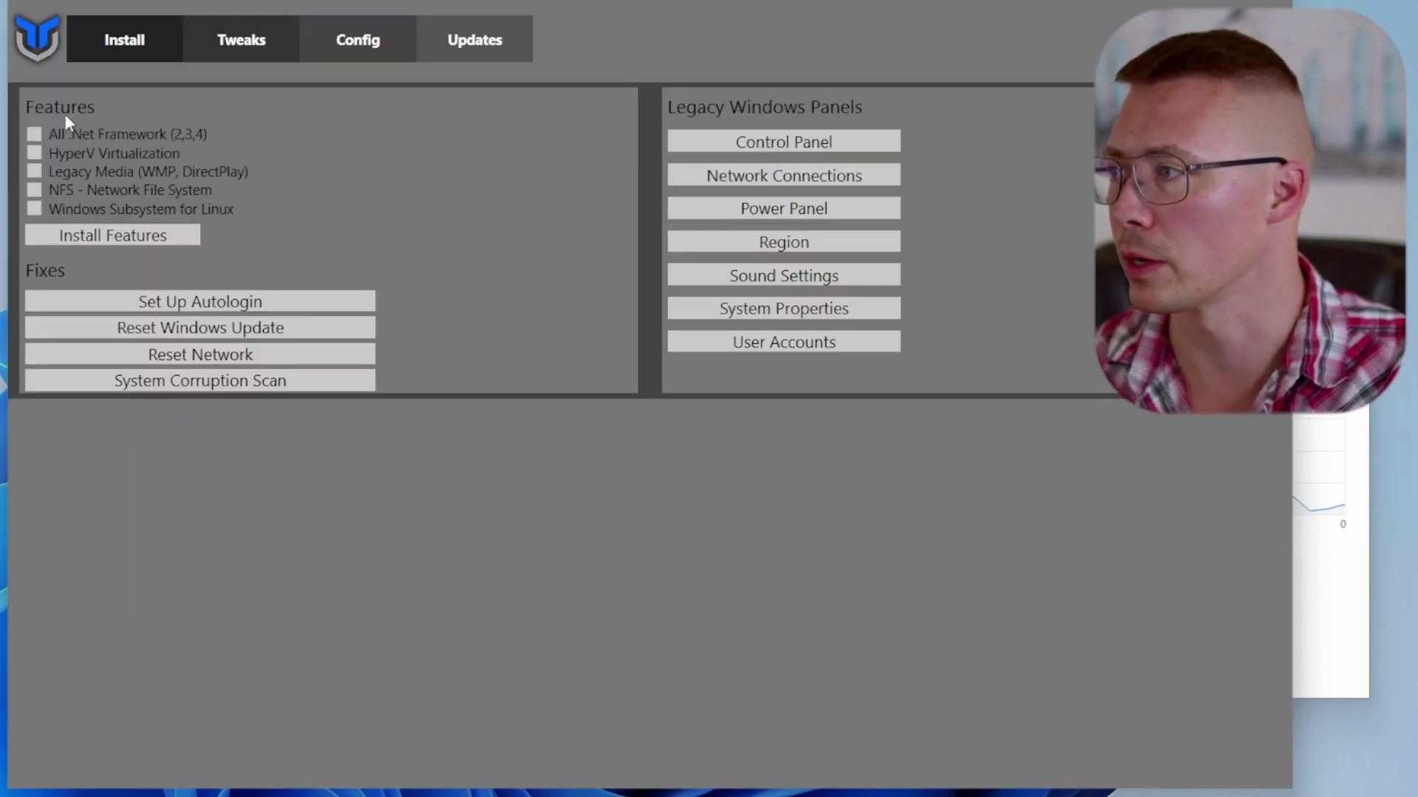
click(474, 40)
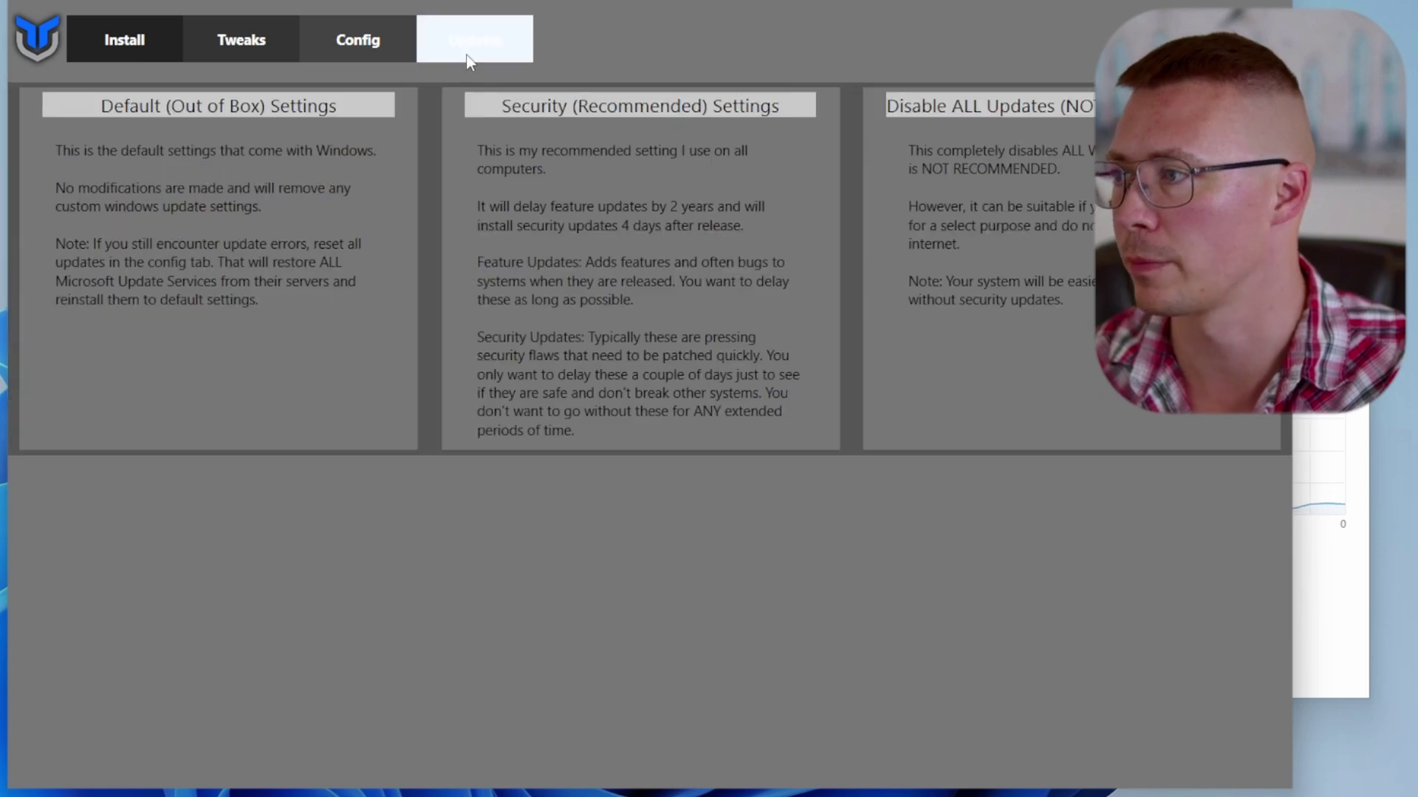
click(373, 44)
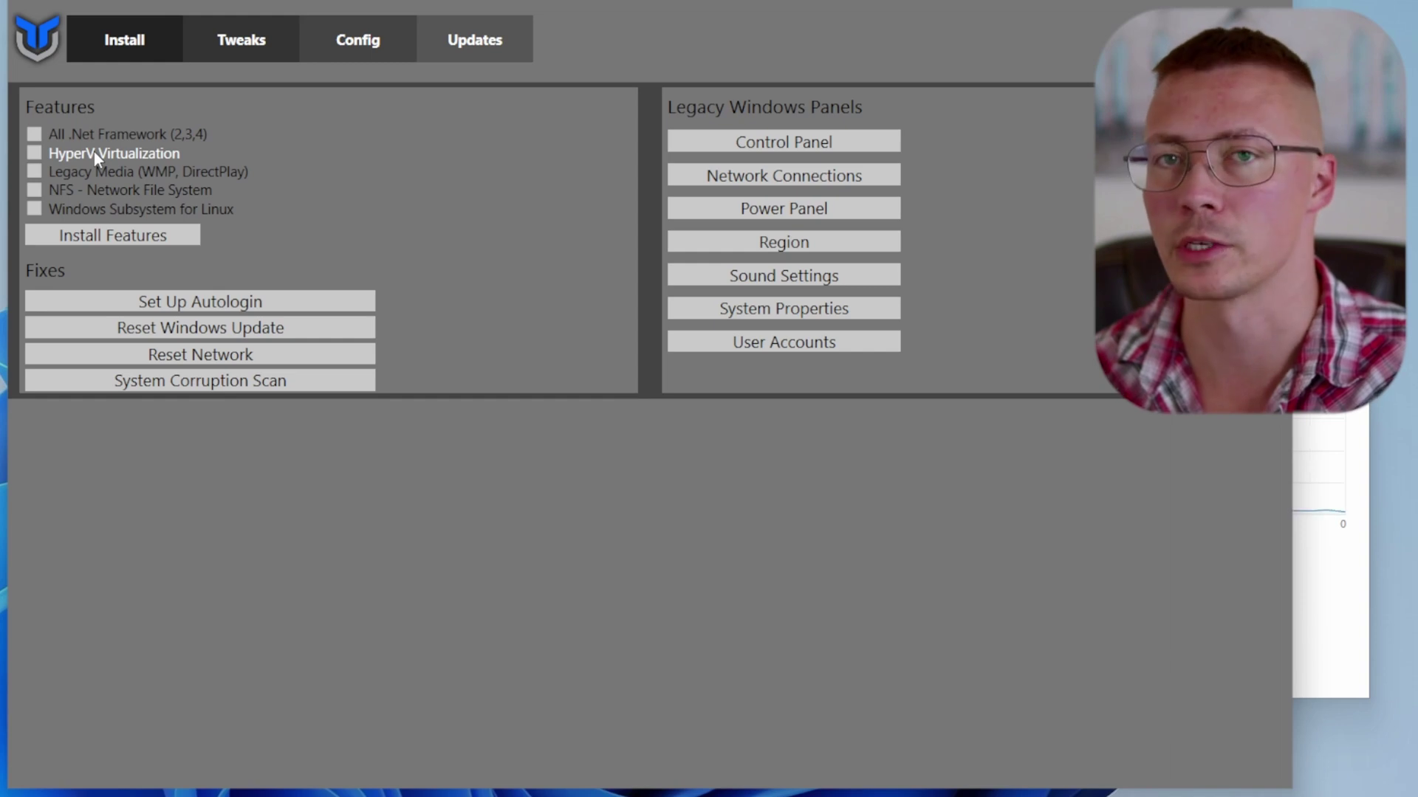
click(254, 44)
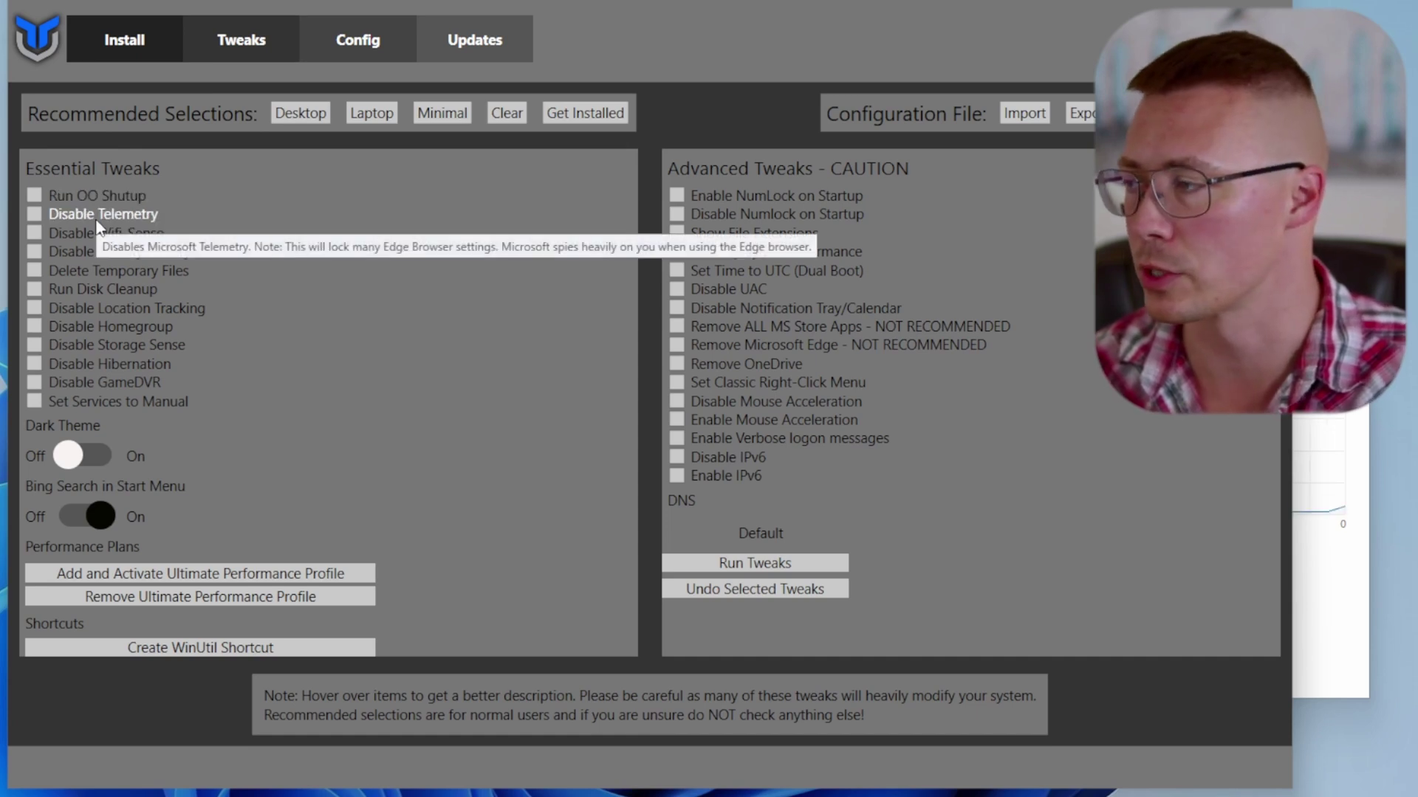
mouse_move(103, 214)
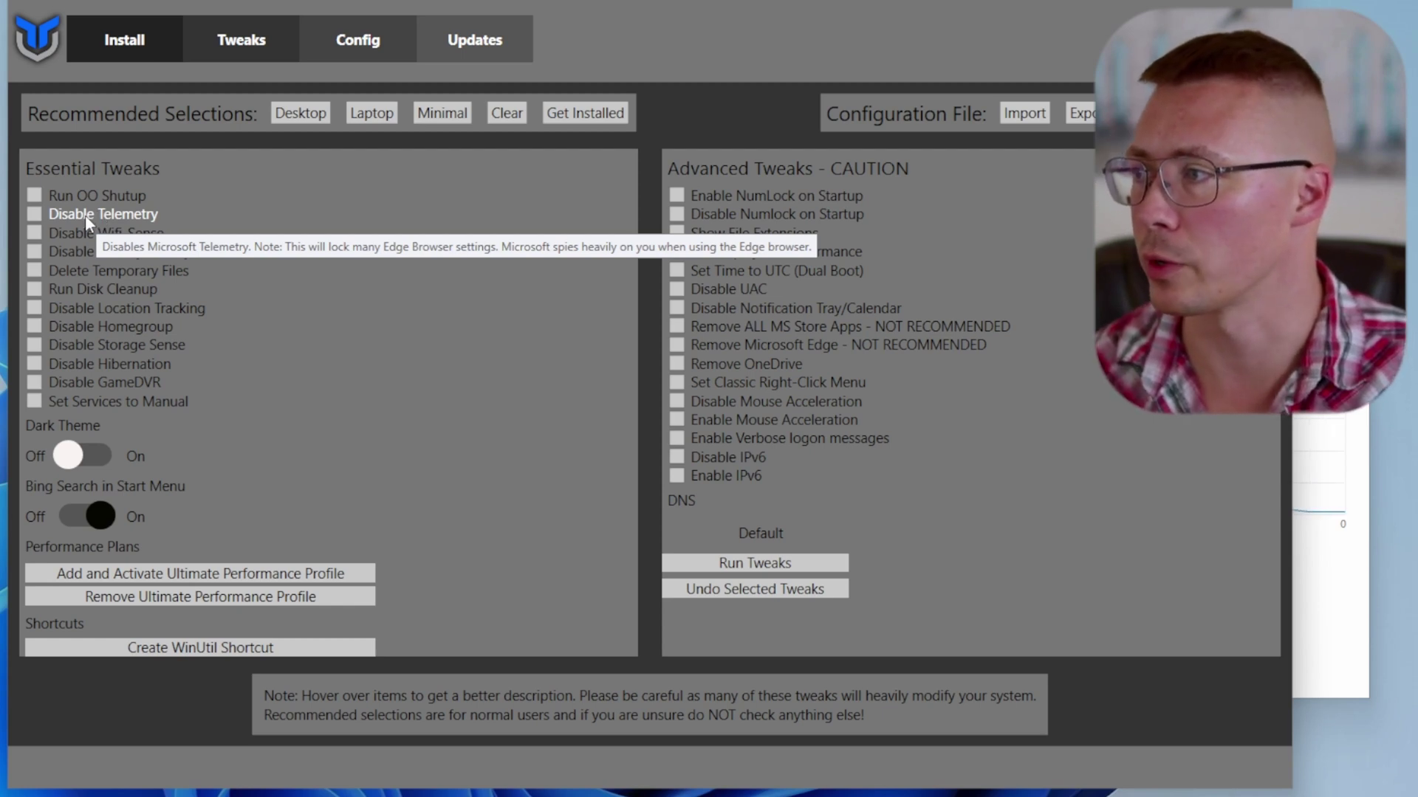
Step: Check Disable Telemetry, Wifi-Sense, Activity History, Location Tracking, Homegroup and Set Services to Manual
click(85, 215)
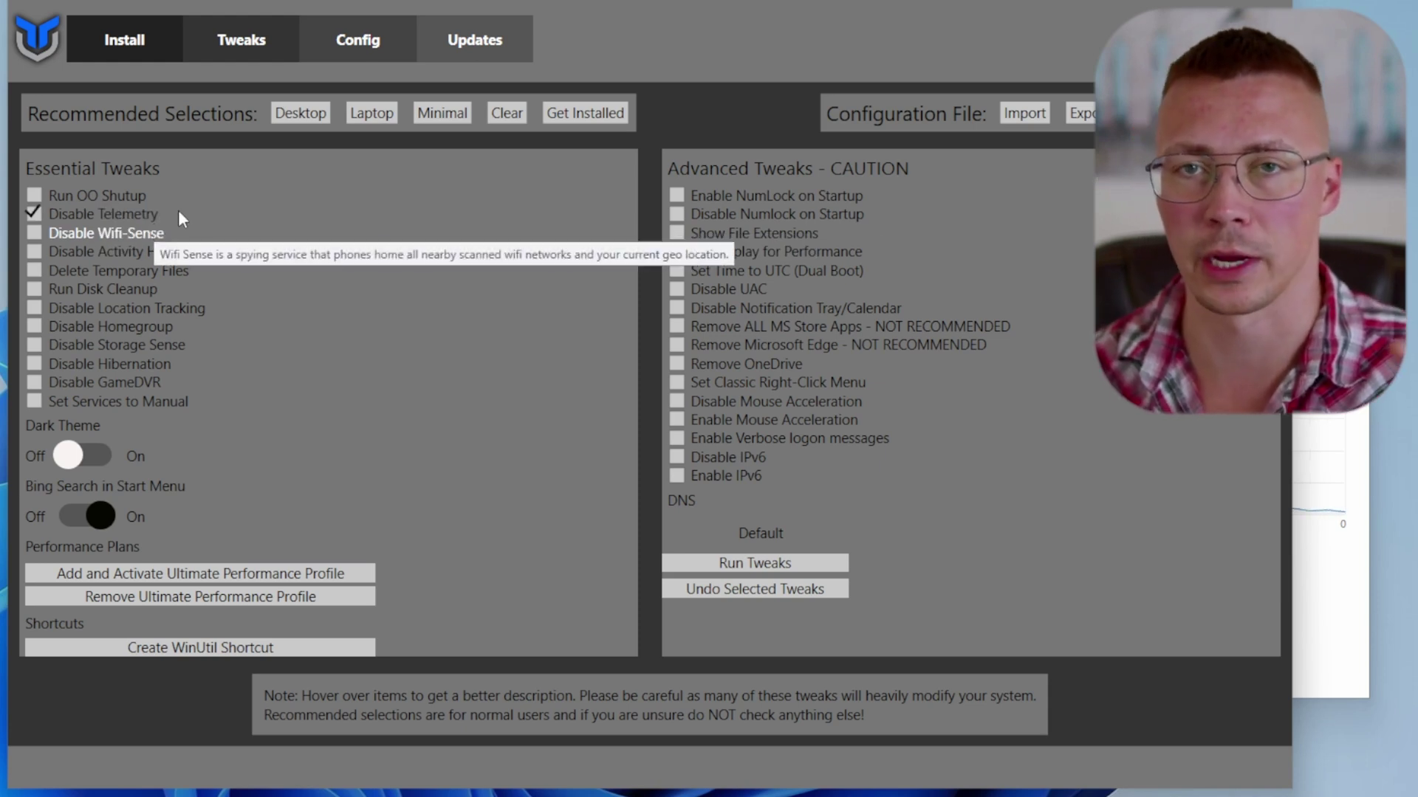
drag(385, 2, 377, 5)
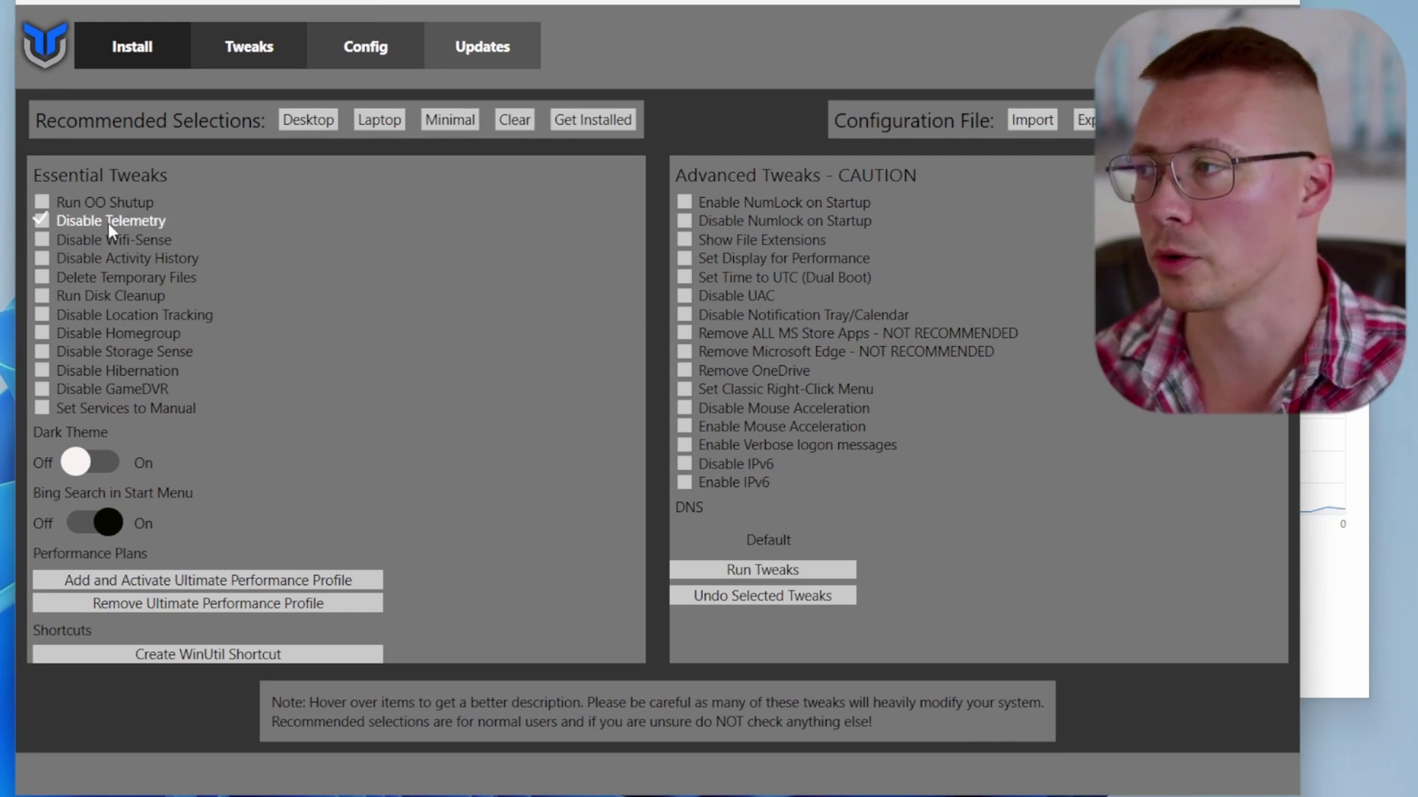
mouse_move(104, 214)
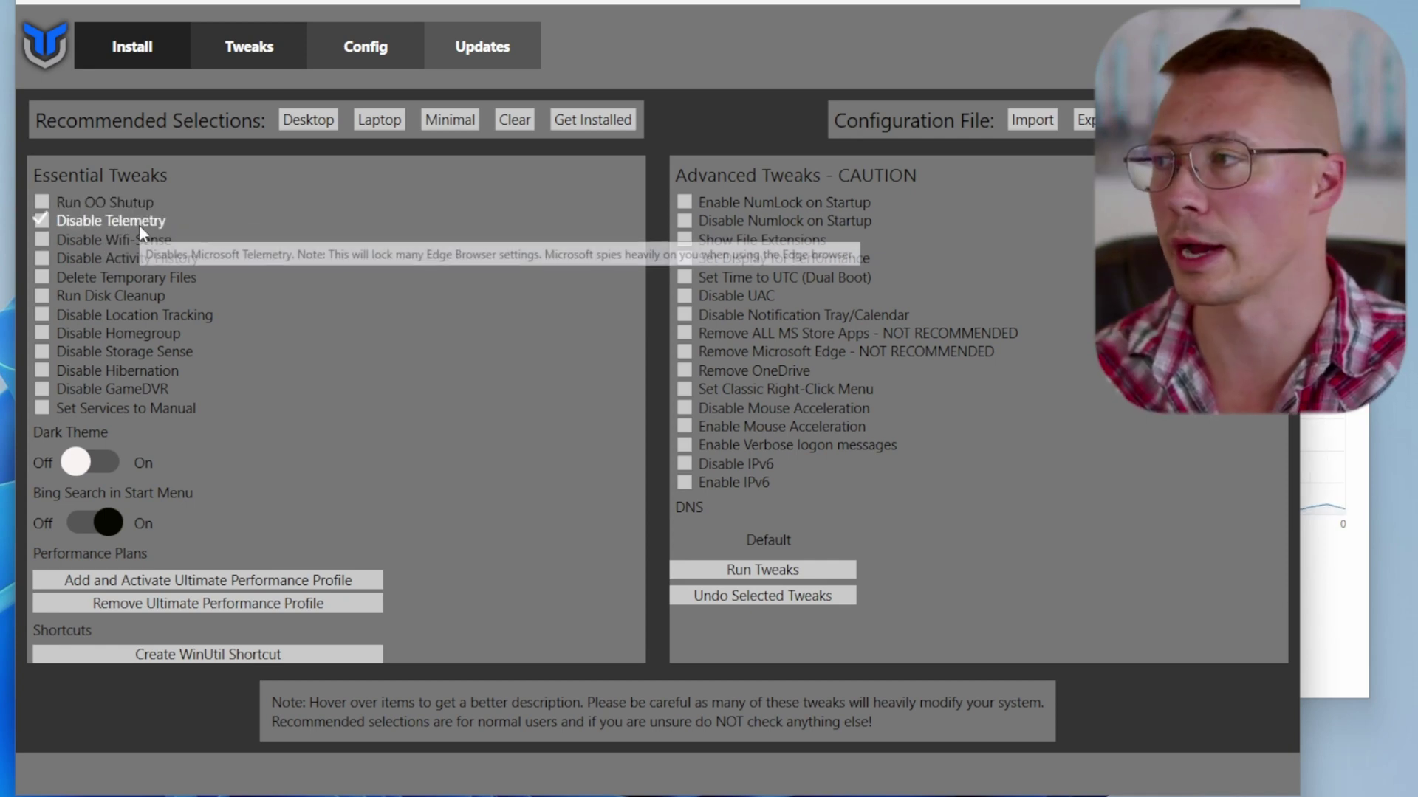
click(92, 240)
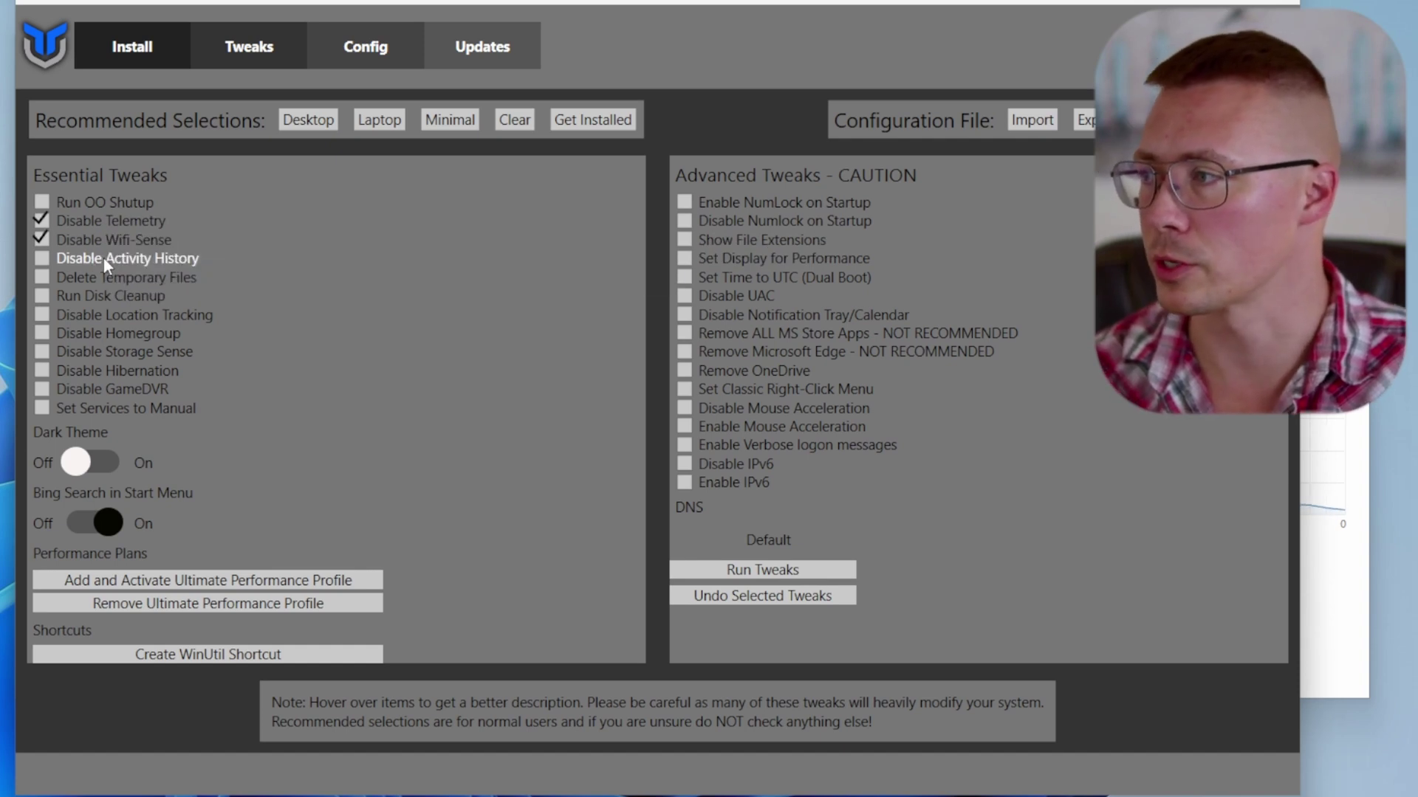
click(104, 257)
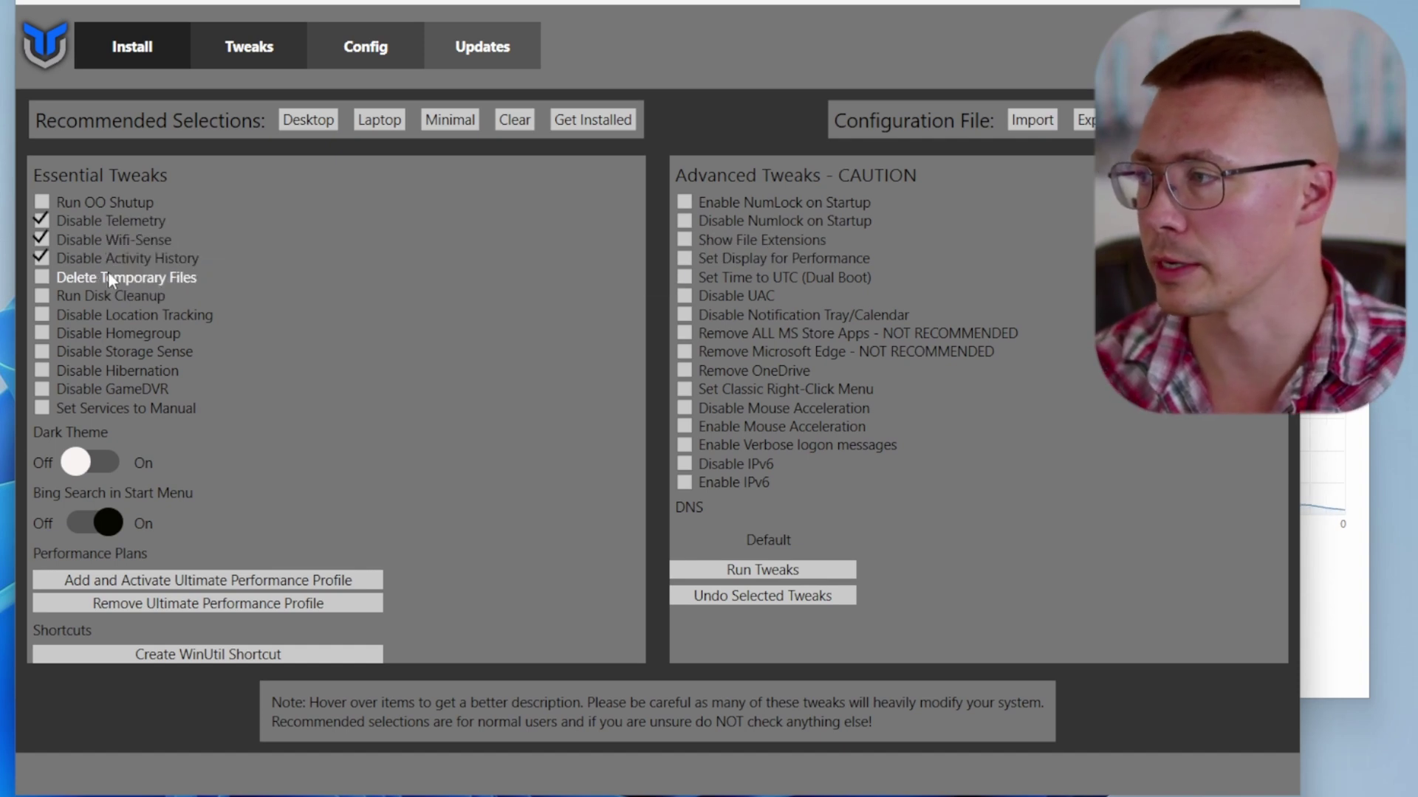
click(191, 315)
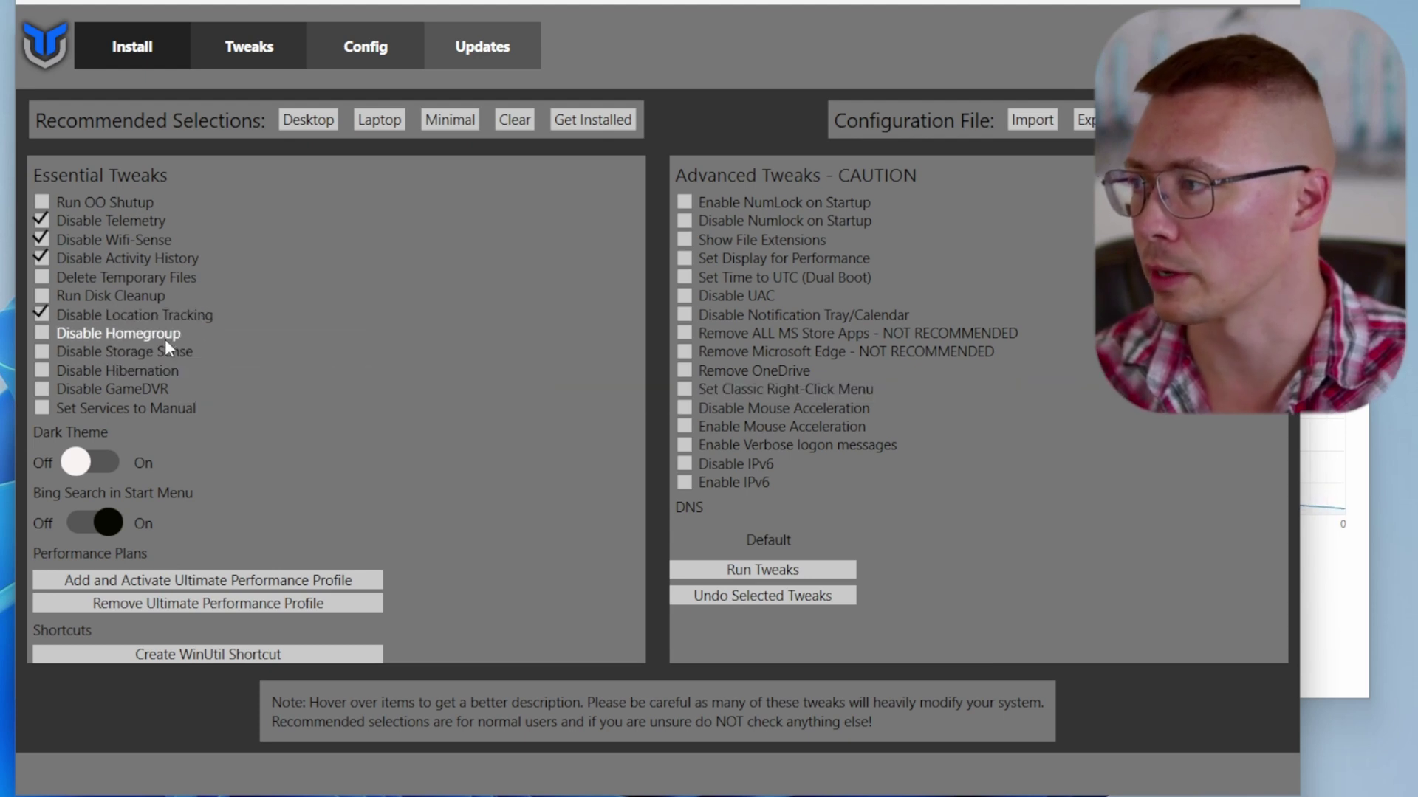
click(163, 335)
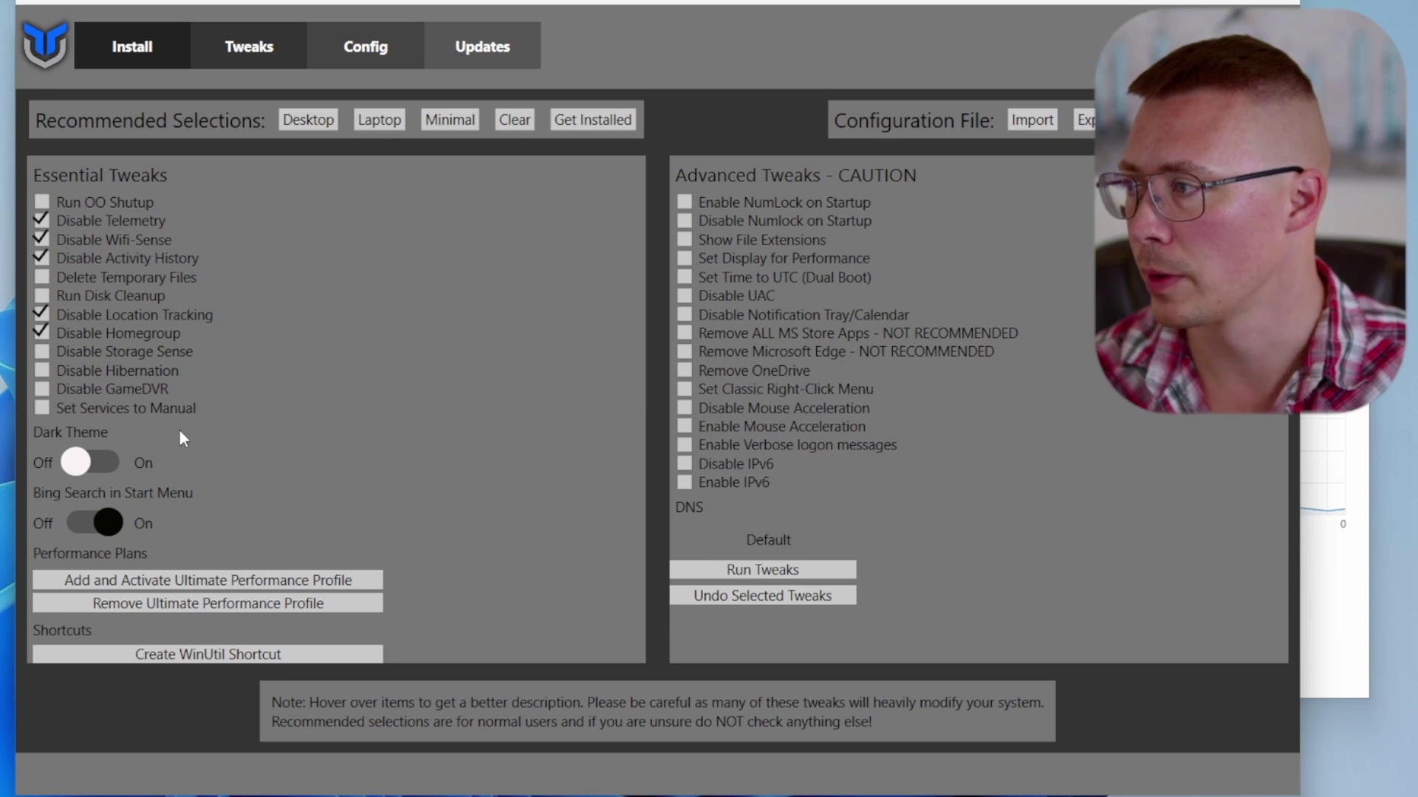
mouse_move(124, 408)
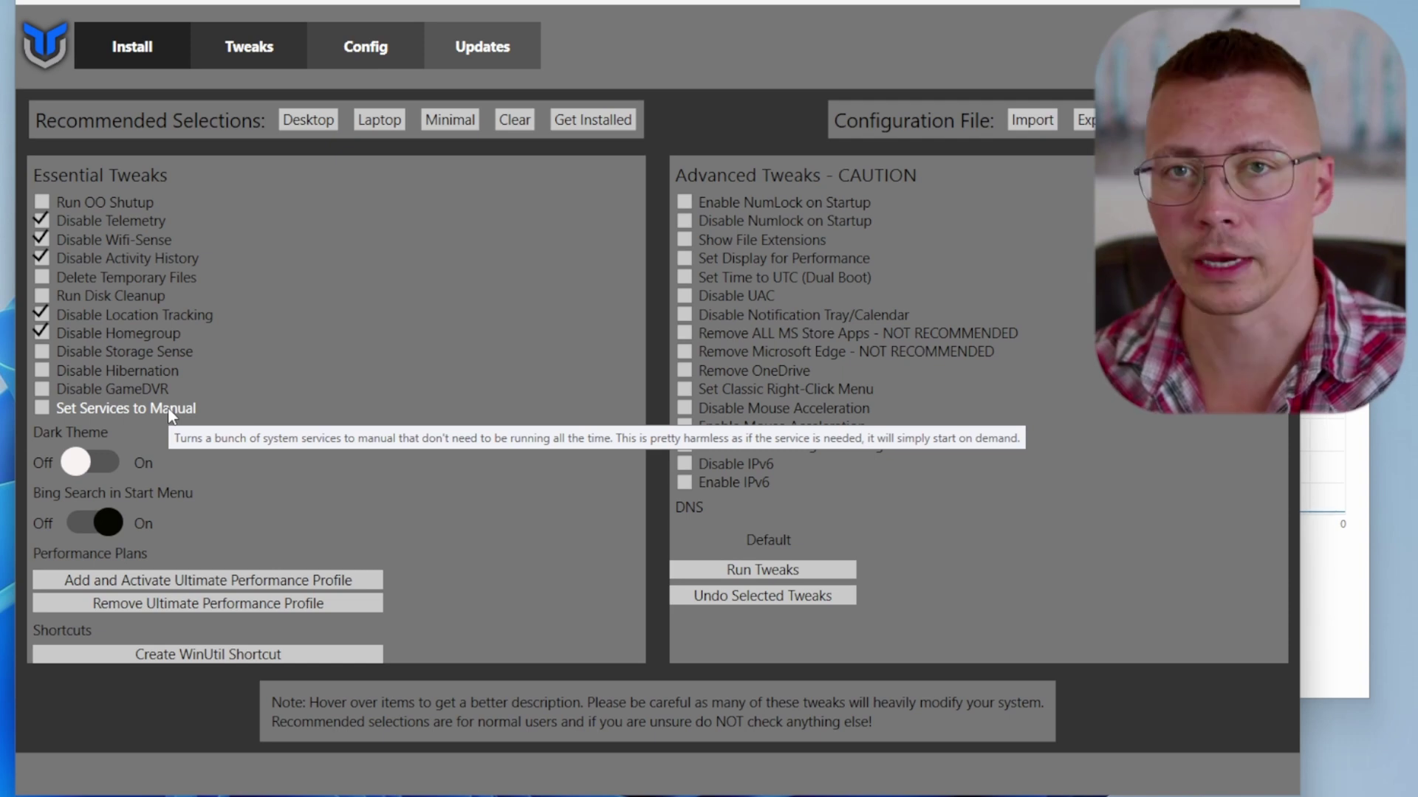
click(173, 412)
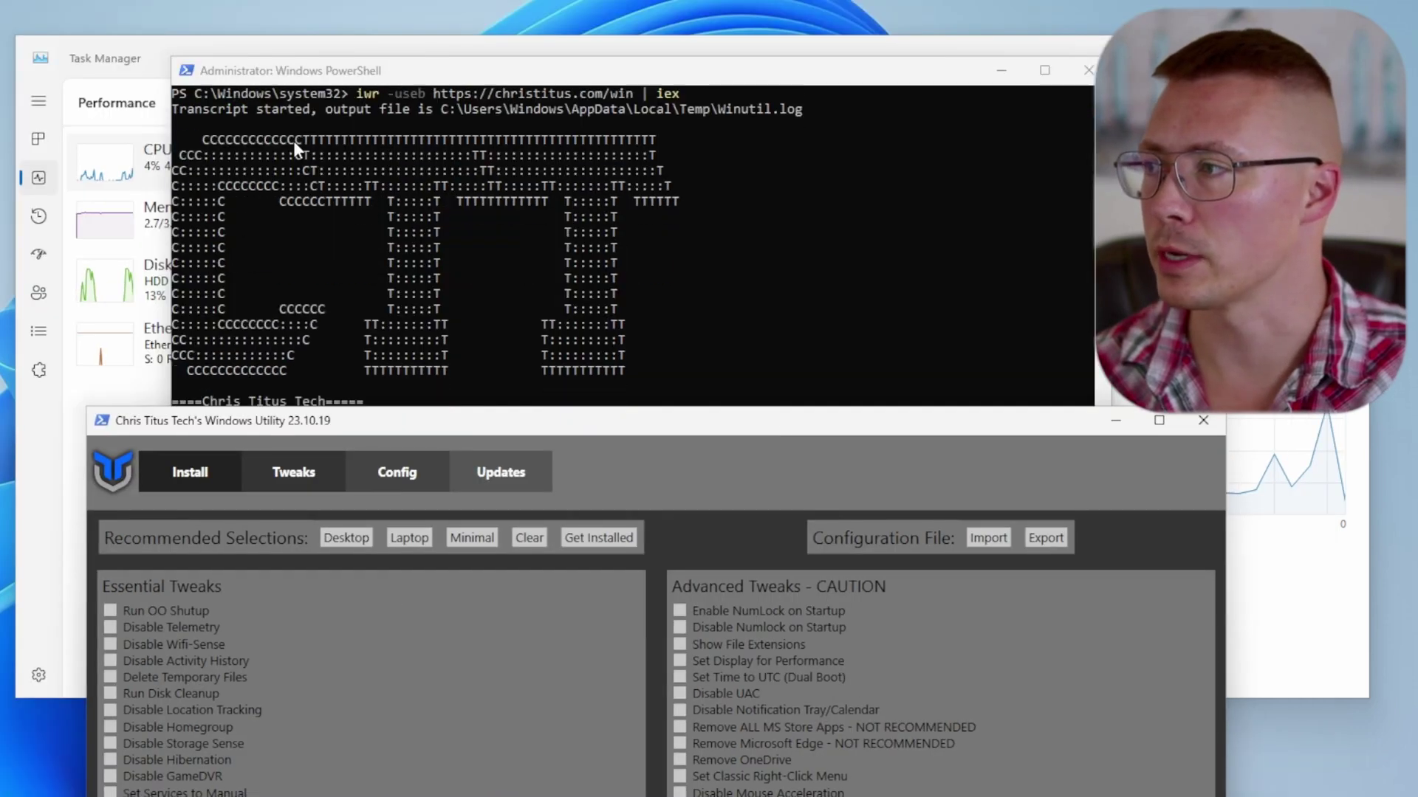
Step: Acknowledge the Tweaks are Finished notice, then close the WinUtil and PowerShell windows
drag(399, 421, 396, 534)
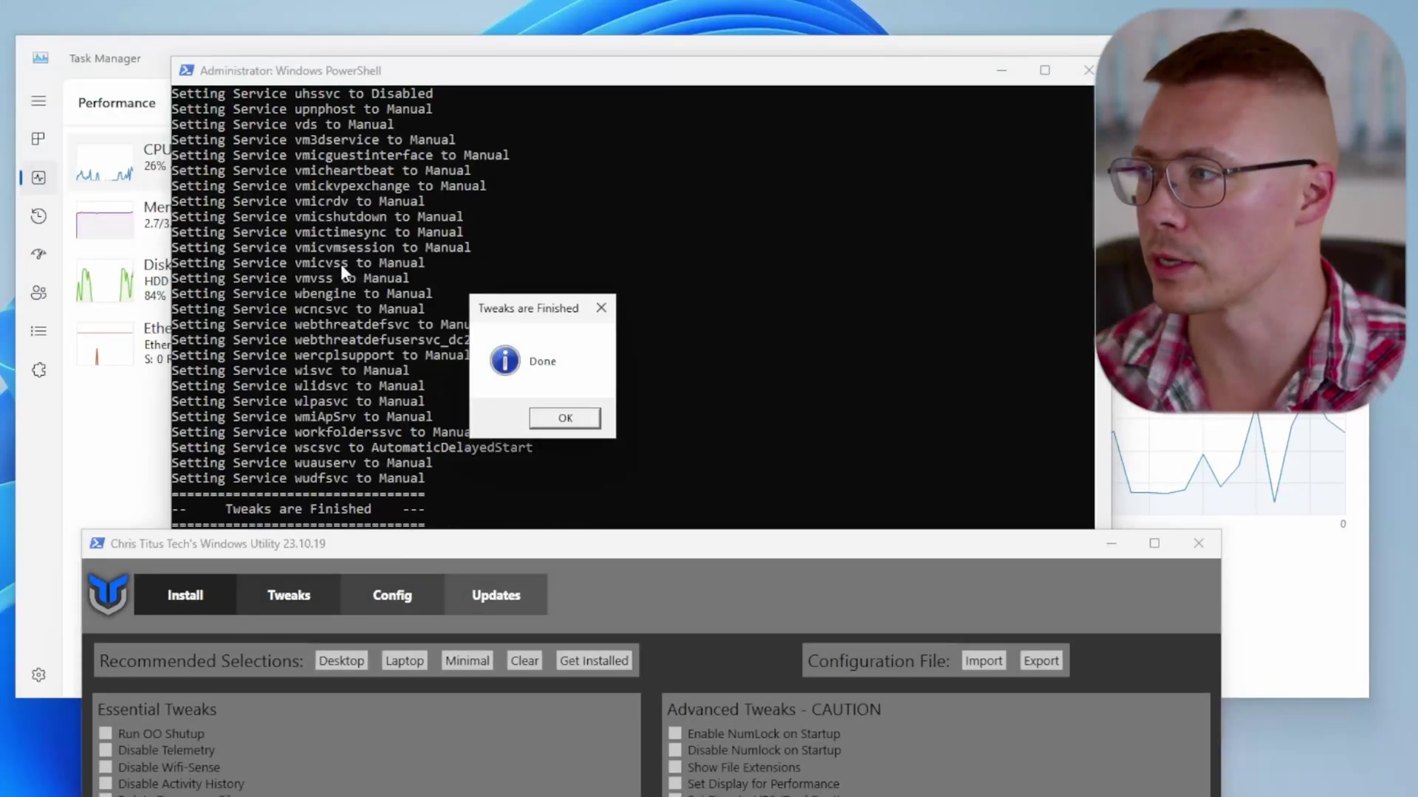
scroll(631, 253, up, 5)
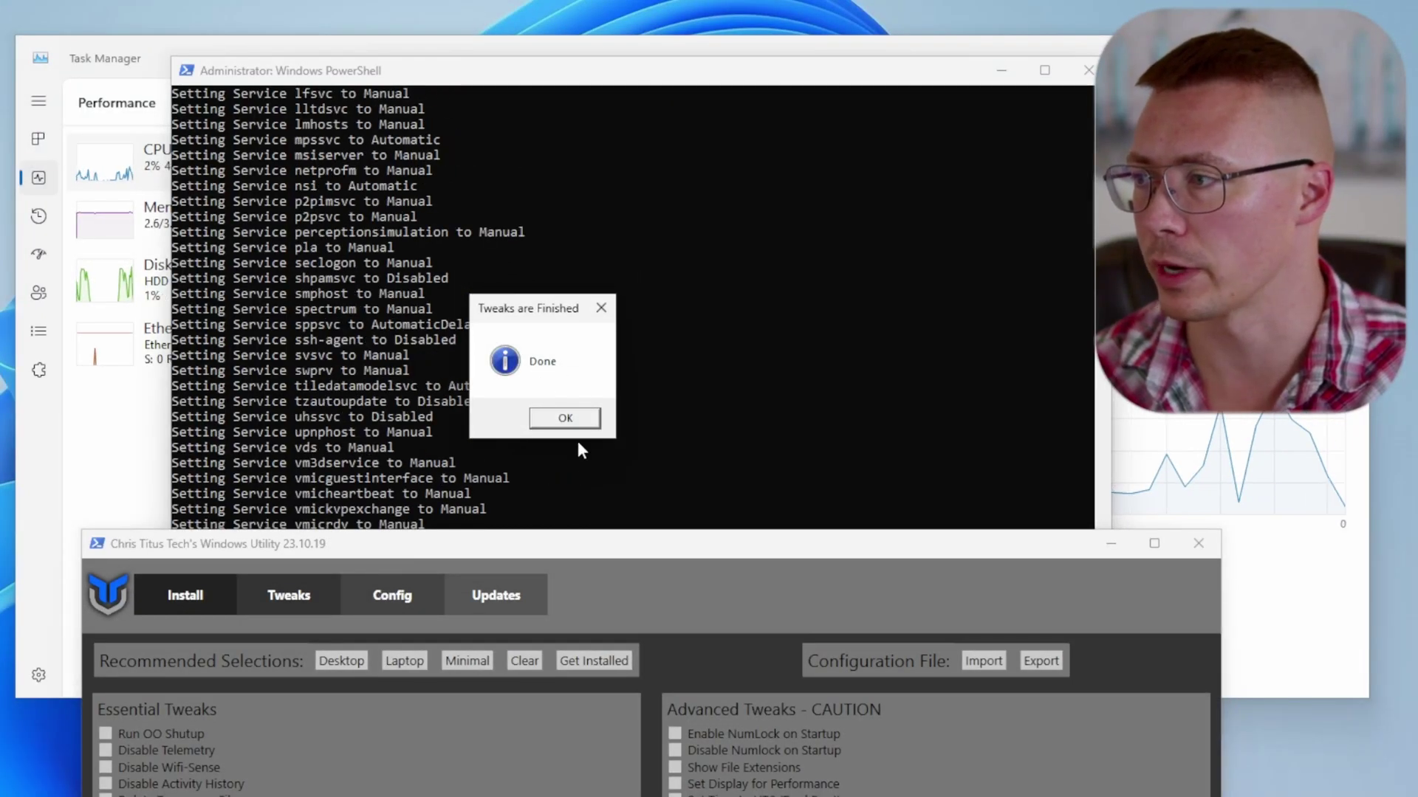
scroll(640, 364, down, 5)
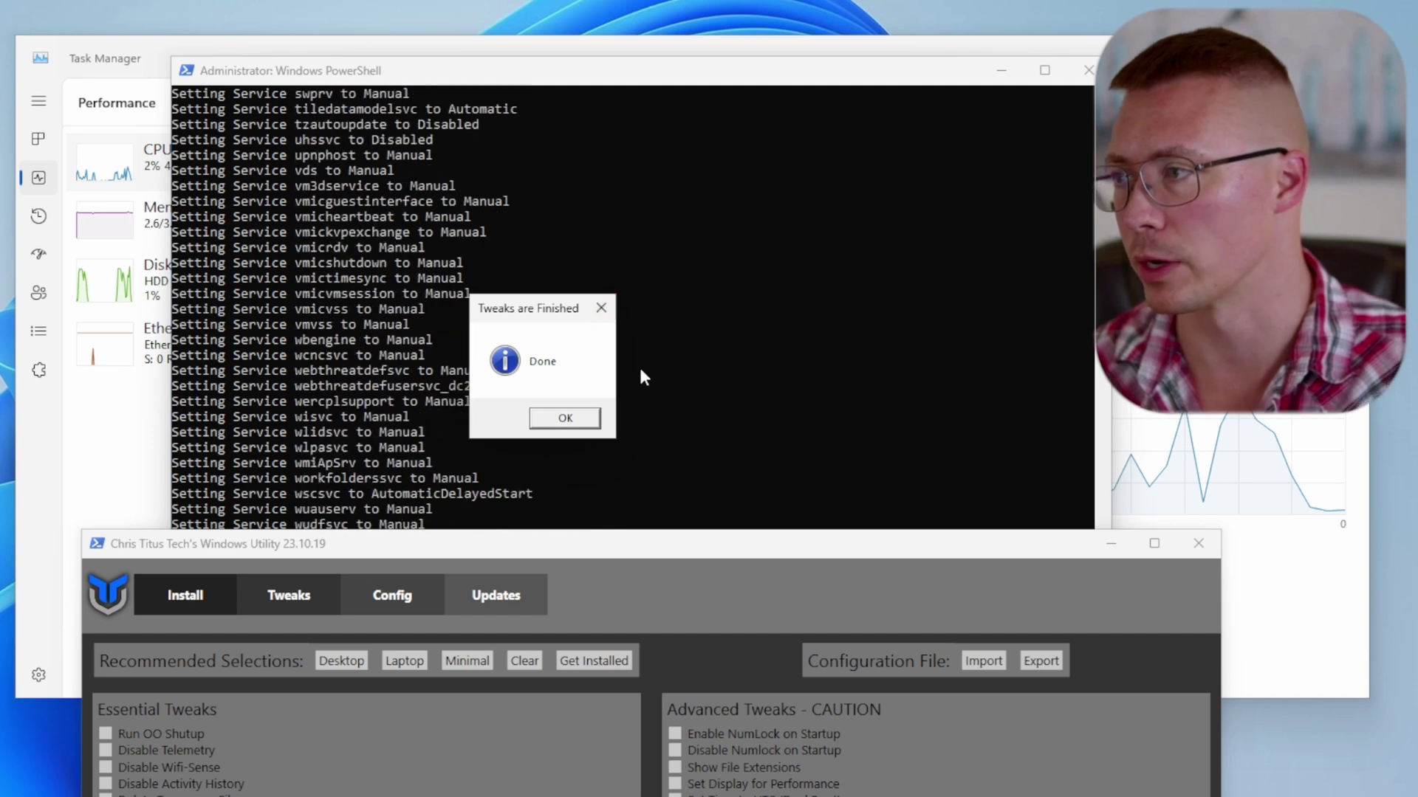
scroll(654, 355, down, 5)
scroll(660, 349, down, 3)
scroll(396, 301, up, 3)
scroll(404, 334, up, 5)
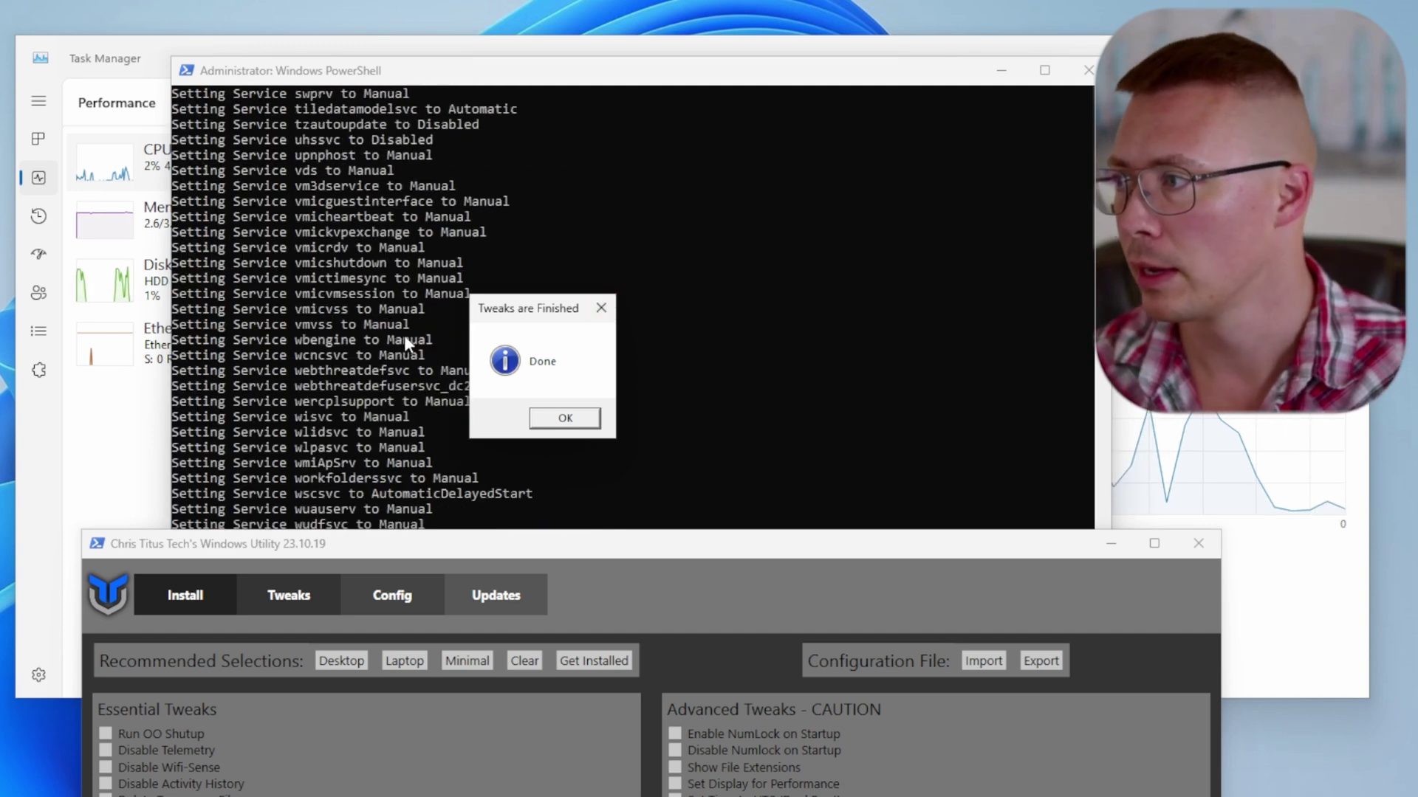
scroll(397, 340, up, 3)
scroll(396, 340, up, 5)
scroll(382, 327, up, 5)
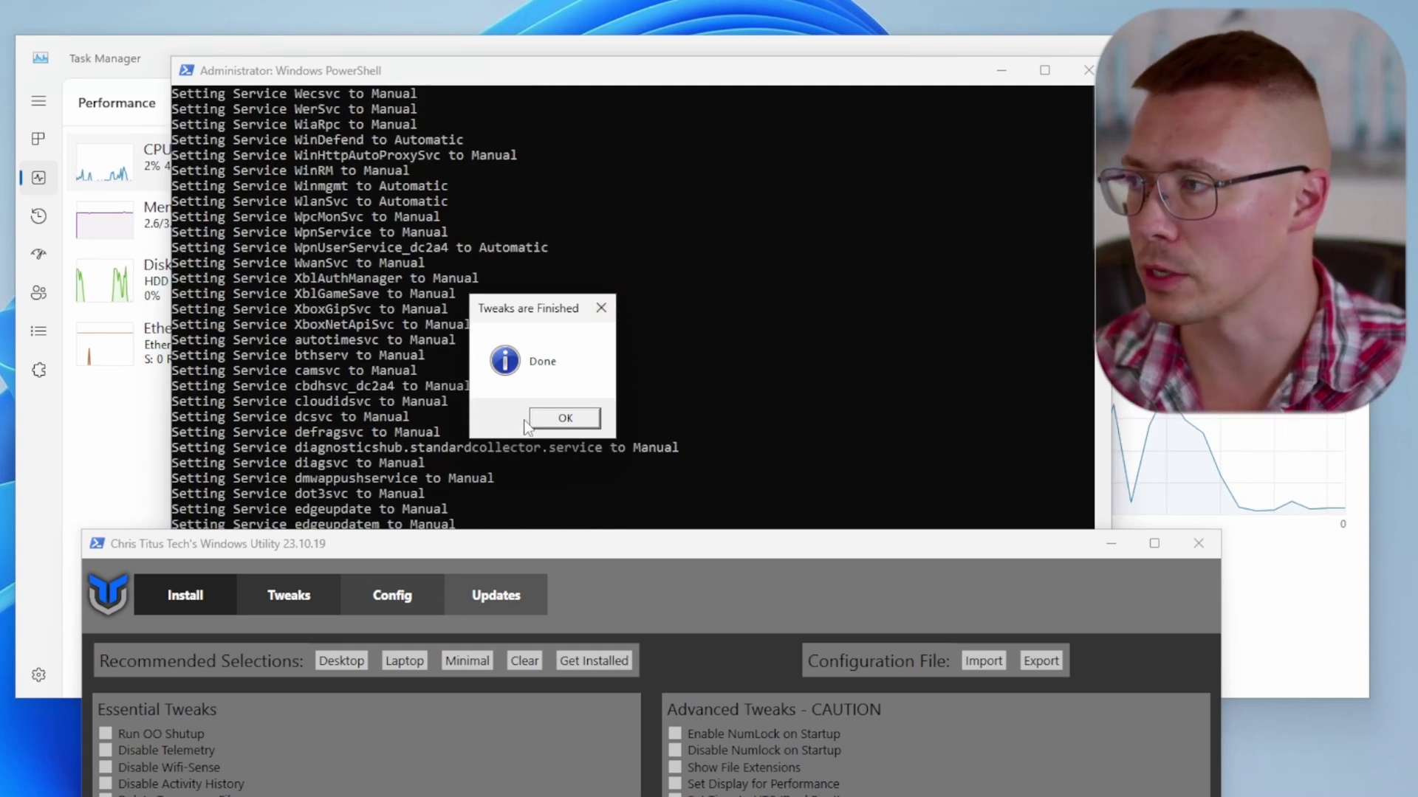
click(565, 417)
click(1197, 543)
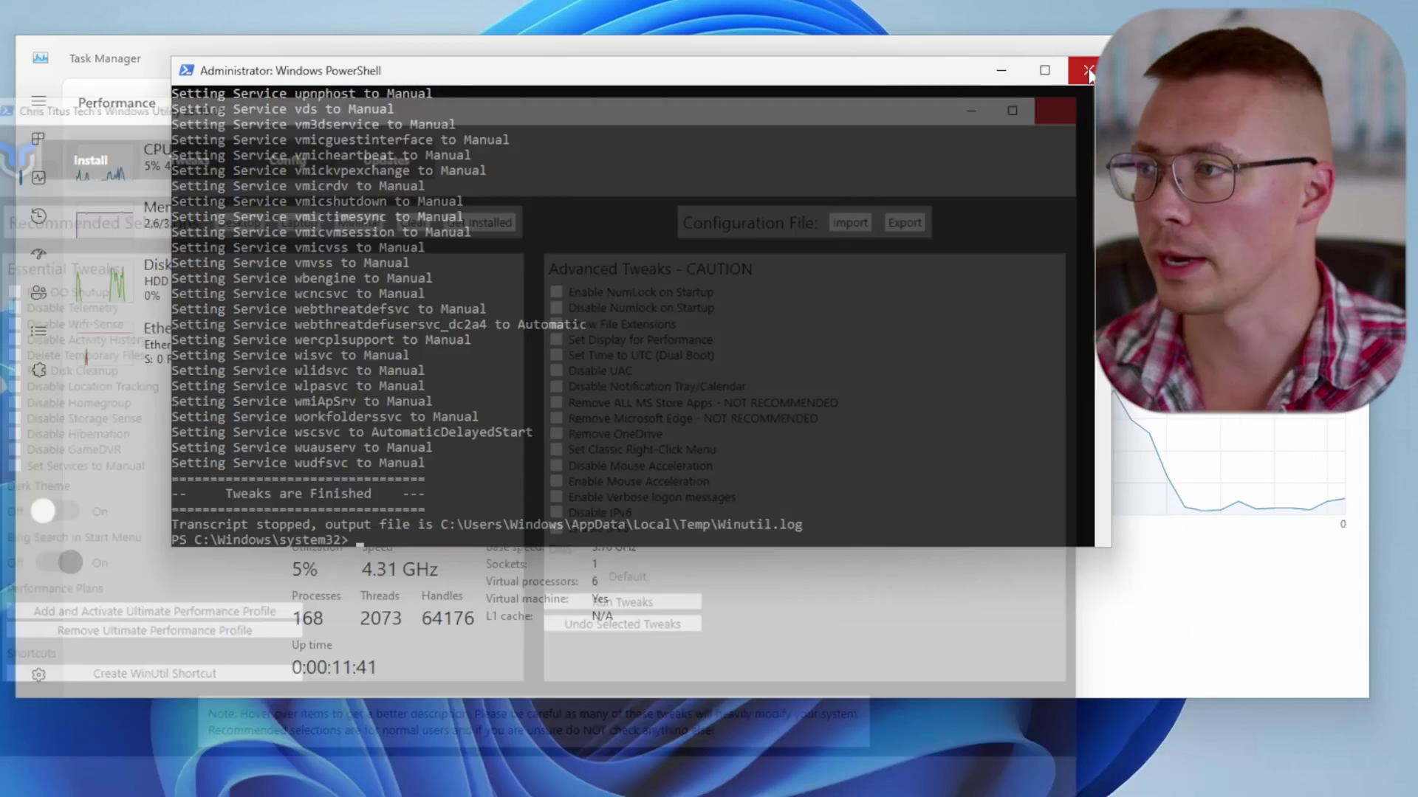
click(1089, 73)
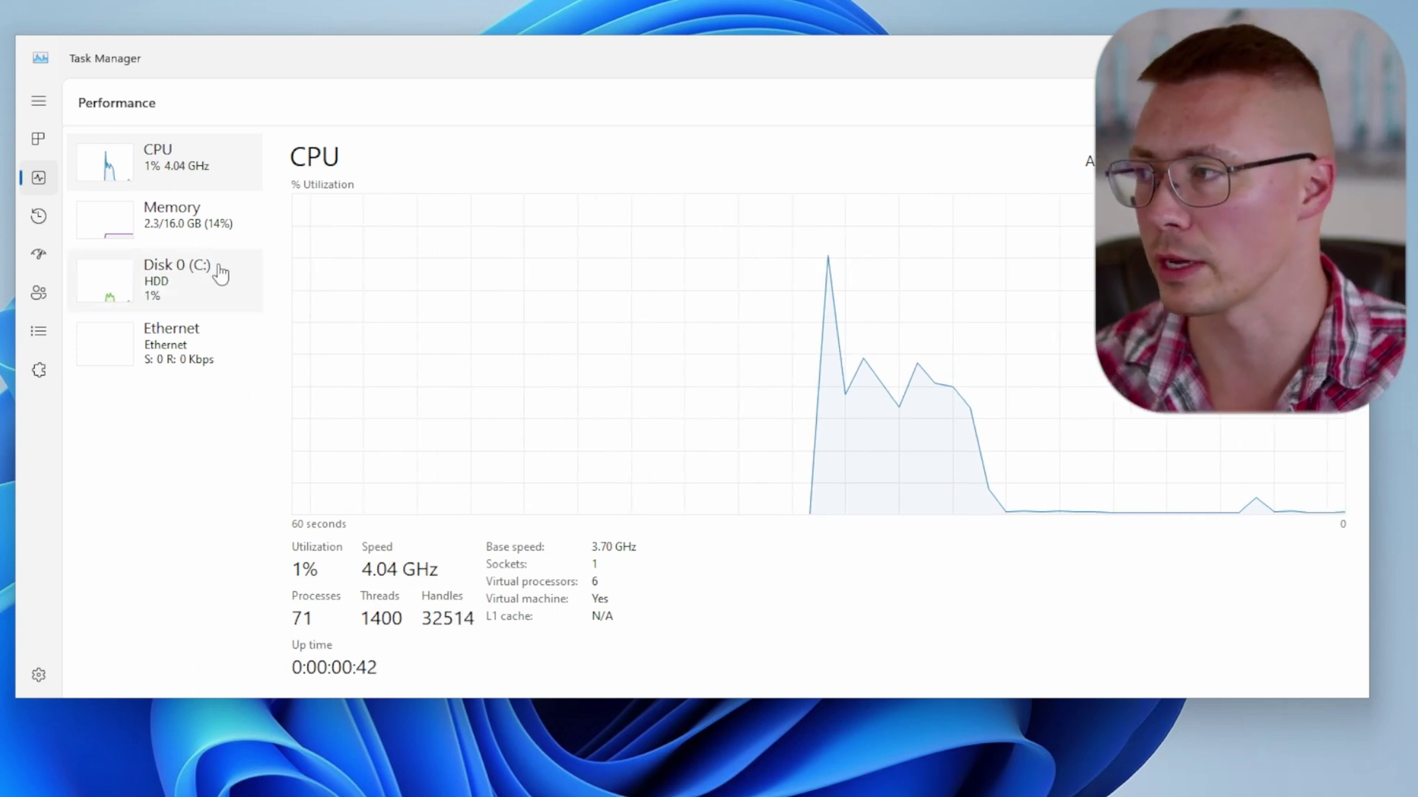
Step: View Memory usage at 1.6 of 2.5 GB, then return to the CPU view around 1%
click(208, 242)
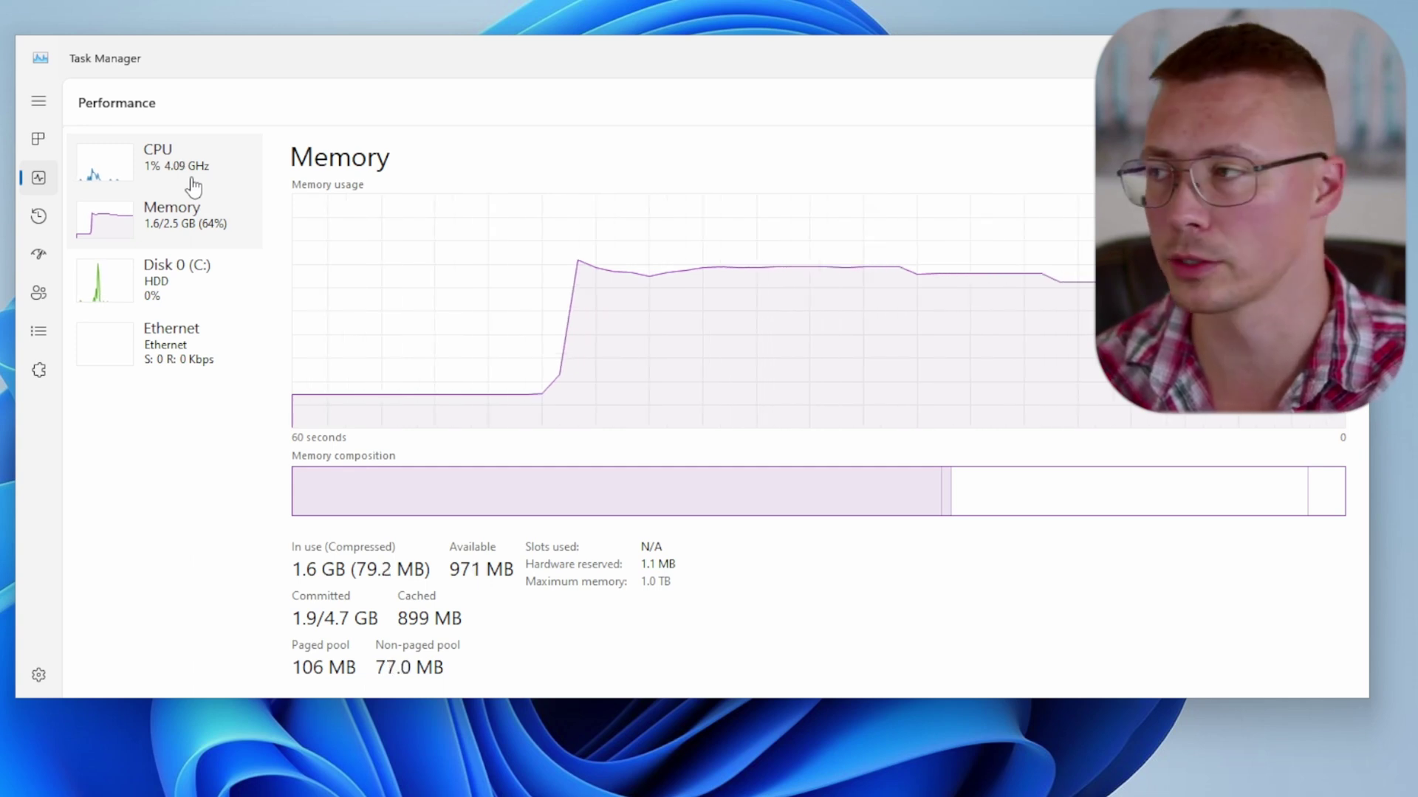
click(194, 183)
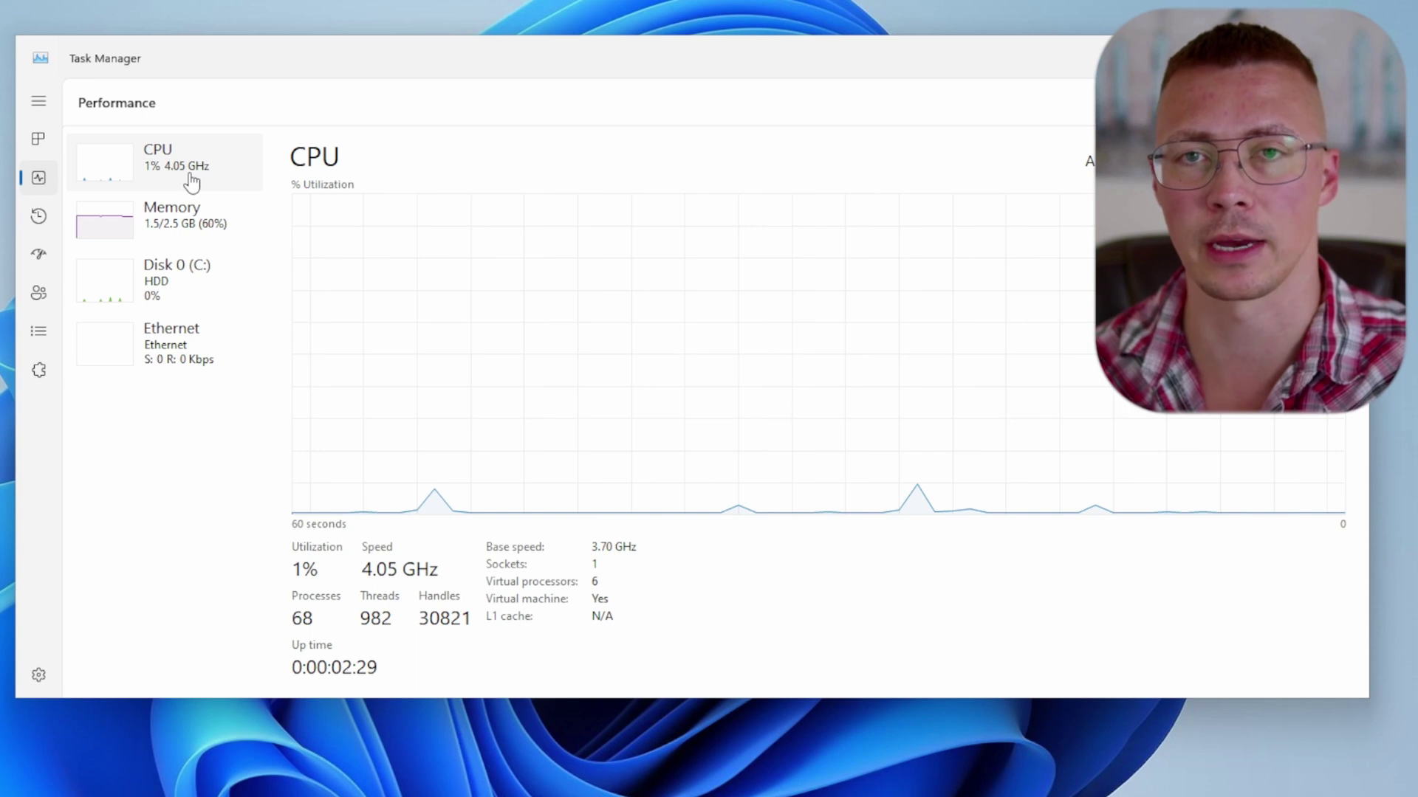
key(alt+Tab)
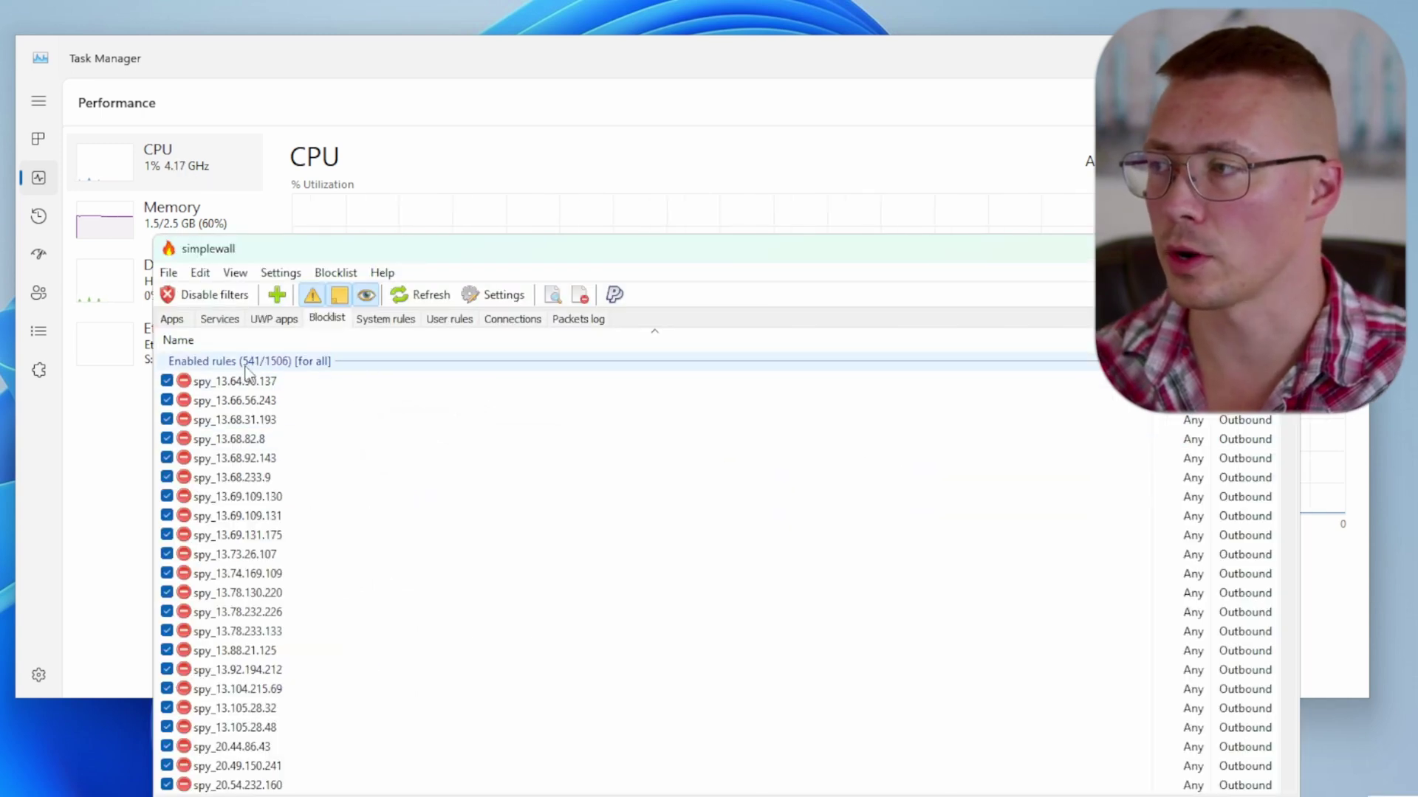
scroll(261, 386, down, 5)
scroll(264, 410, down, 5)
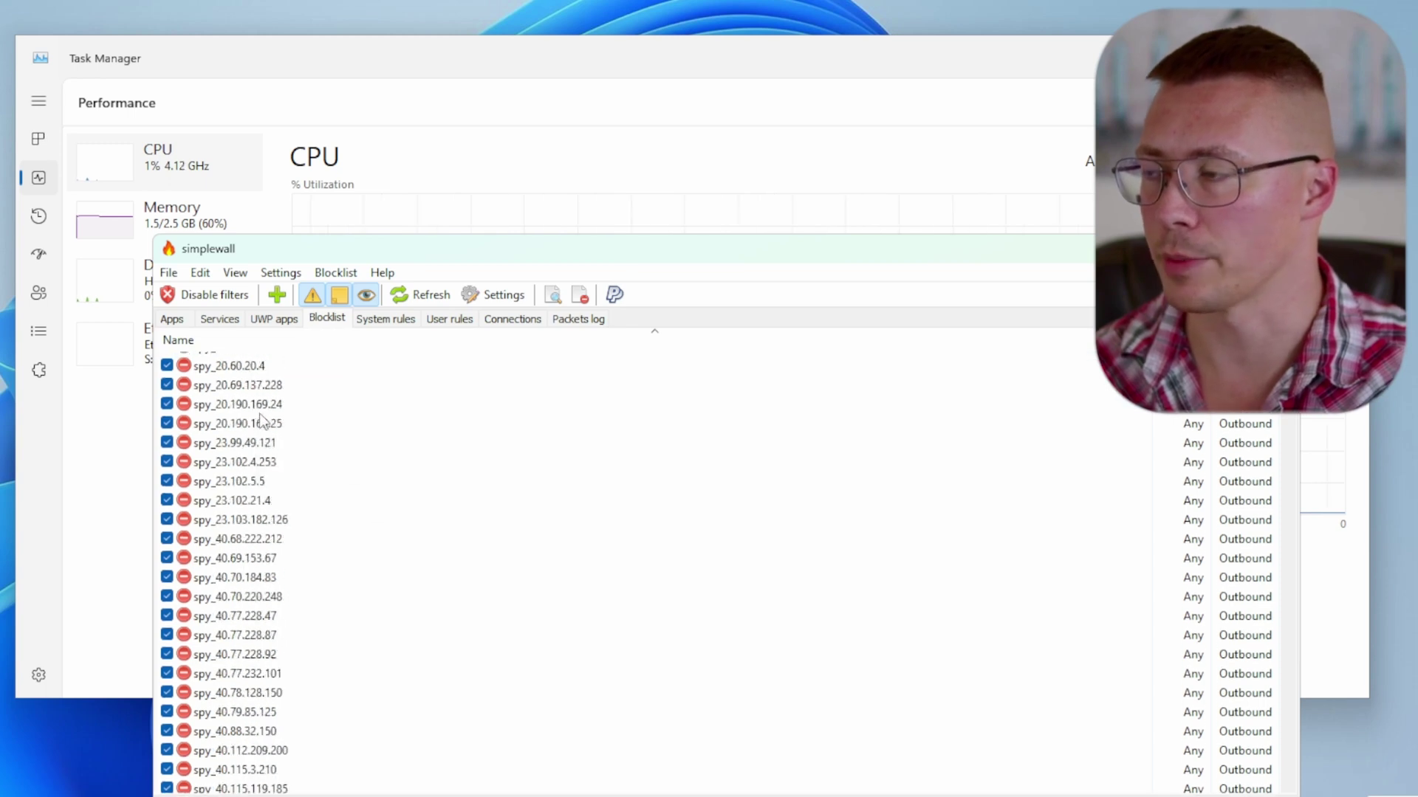
scroll(266, 421, down, 5)
scroll(266, 424, down, 5)
scroll(575, 504, down, 5)
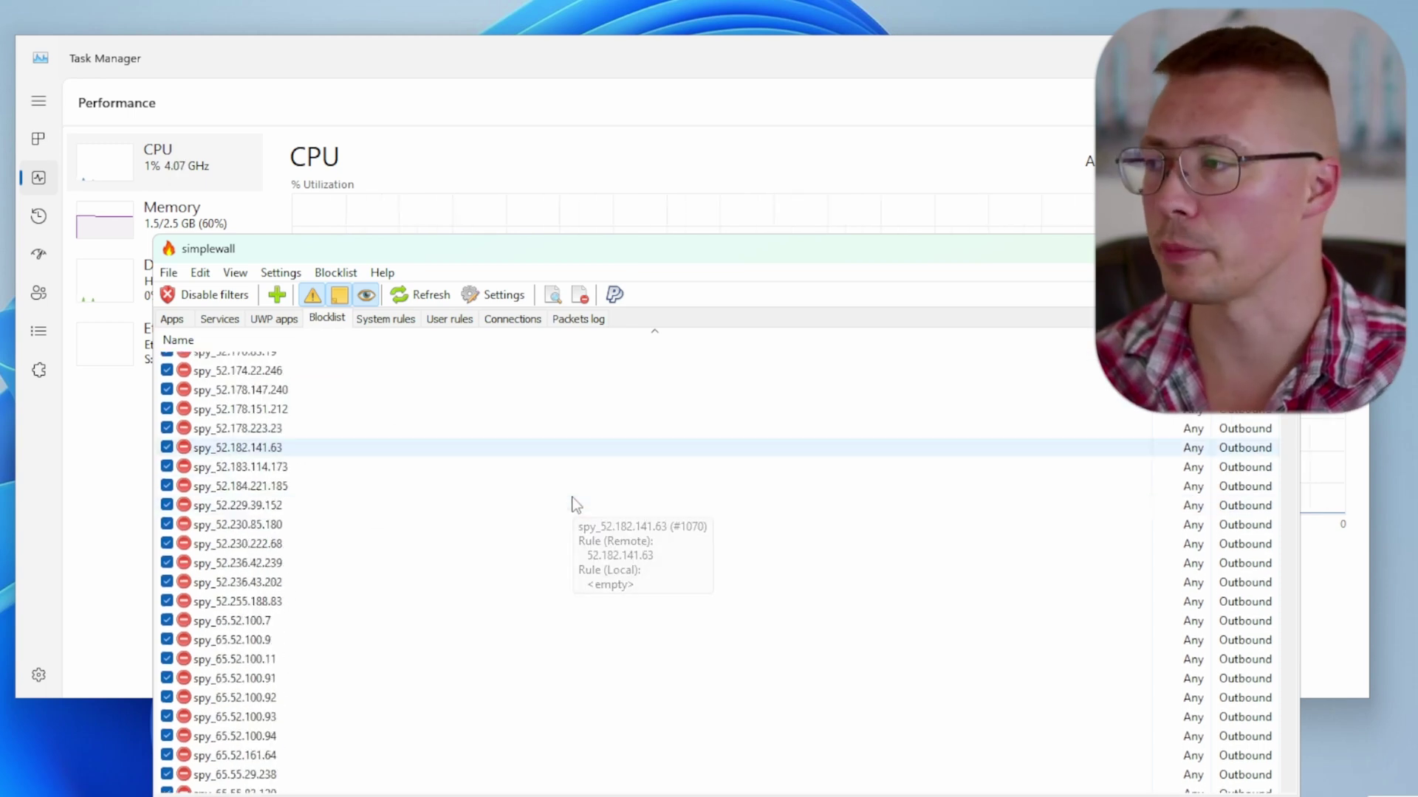
scroll(574, 504, down, 8)
scroll(575, 503, down, 2)
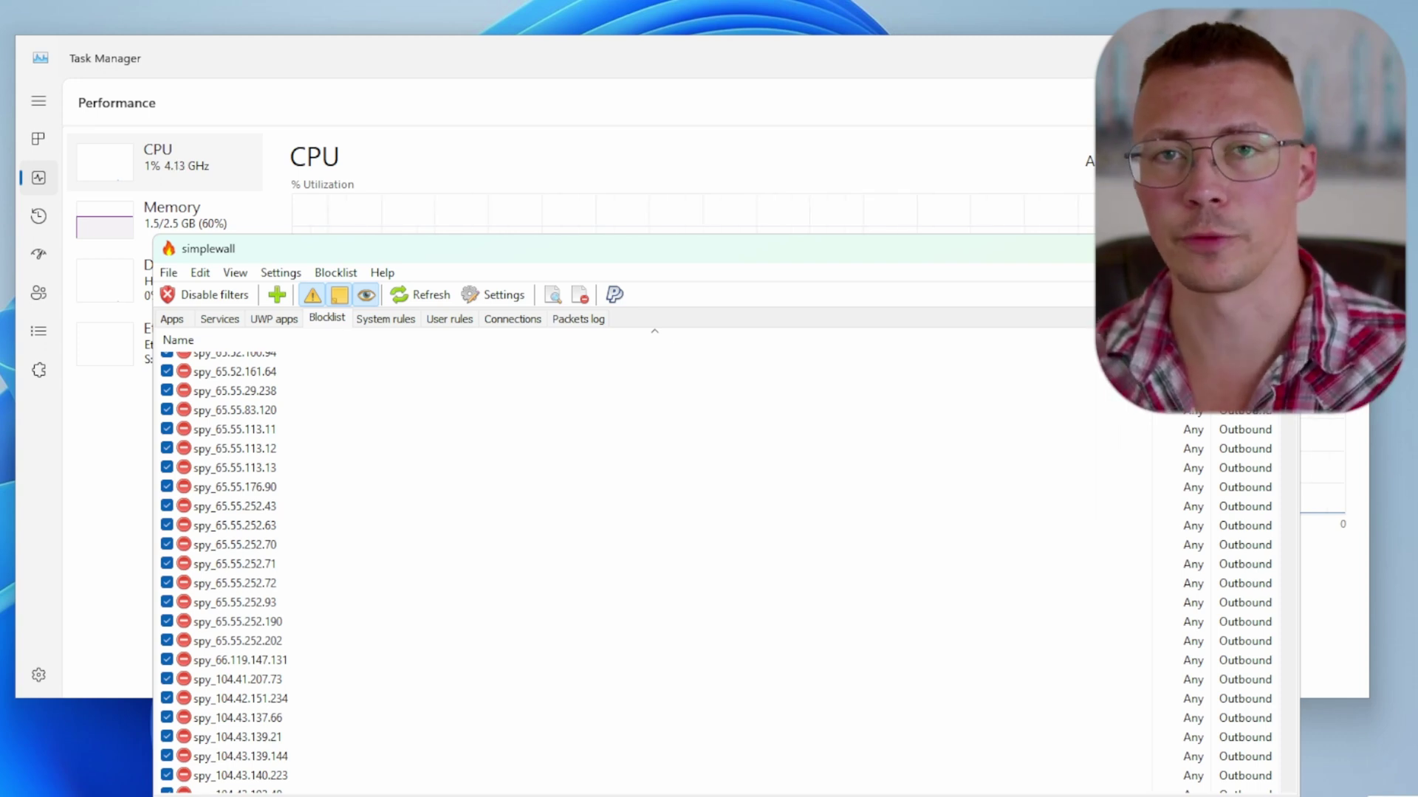
key(alt+Tab)
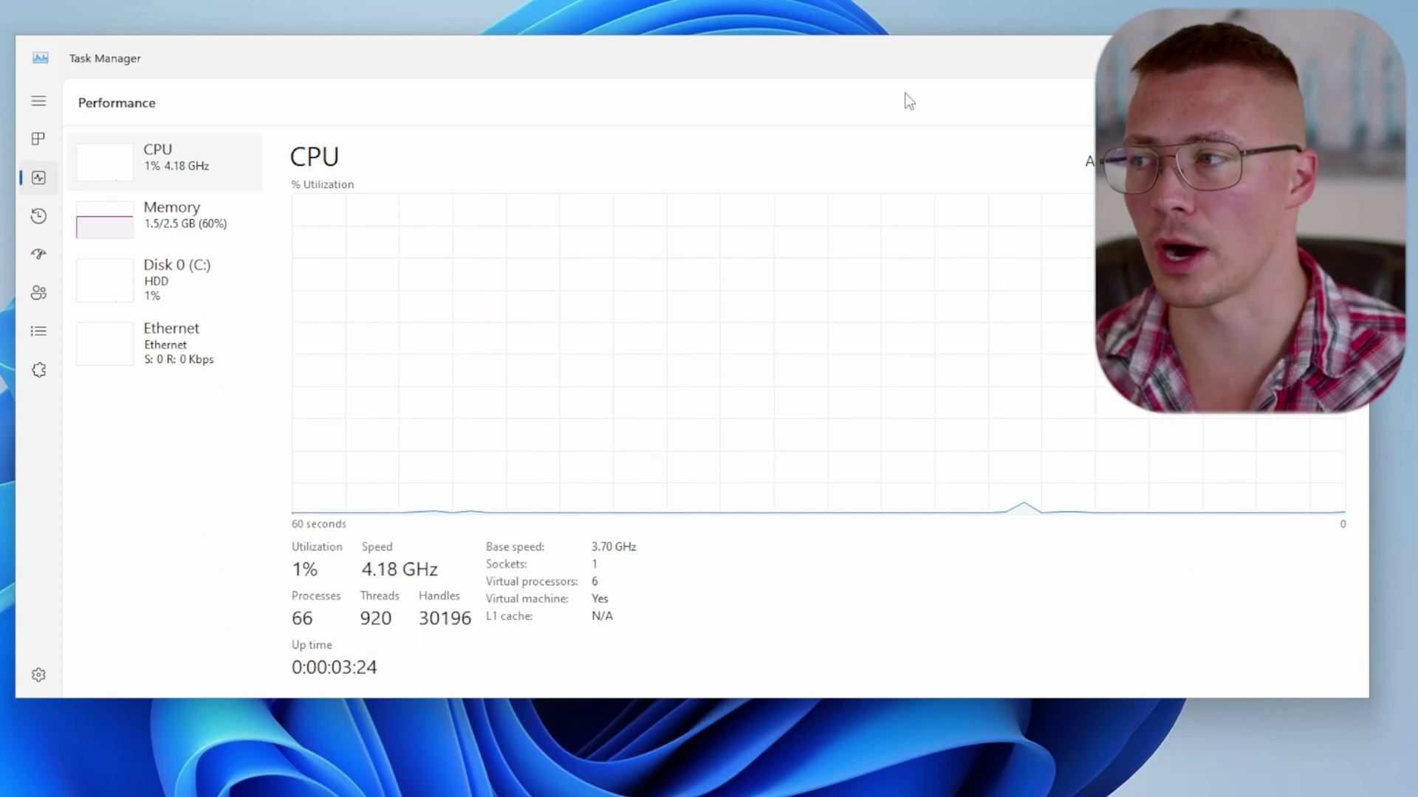